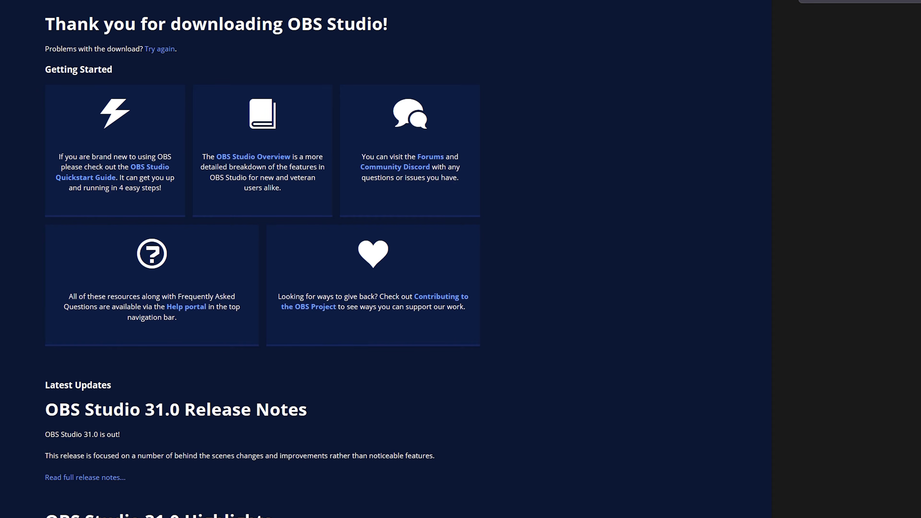
Run the downloaded OBS-Studio-31.1.2-Windows-x64-Installer.exe and proceed through the setup's welcome and license pages
{"action": "left_click", "coordinate": [881, 54]}
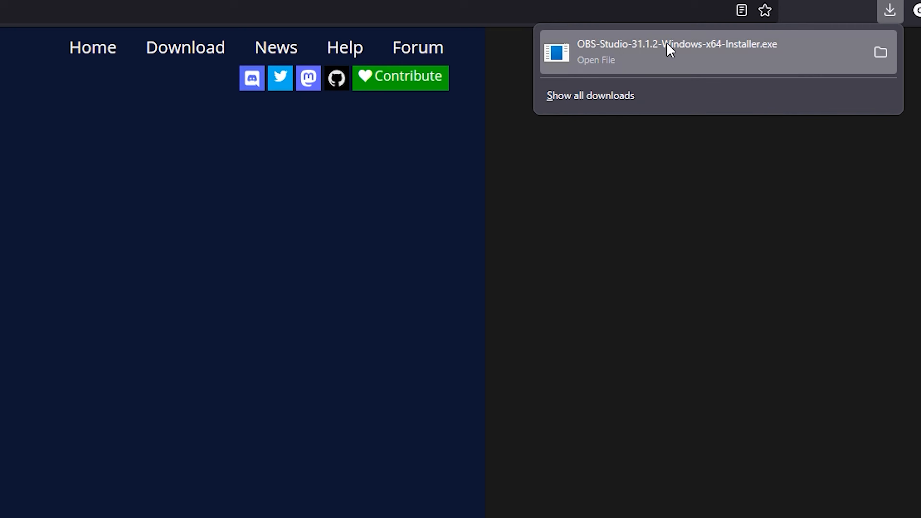
{"action": "left_click", "coordinate": [667, 43]}
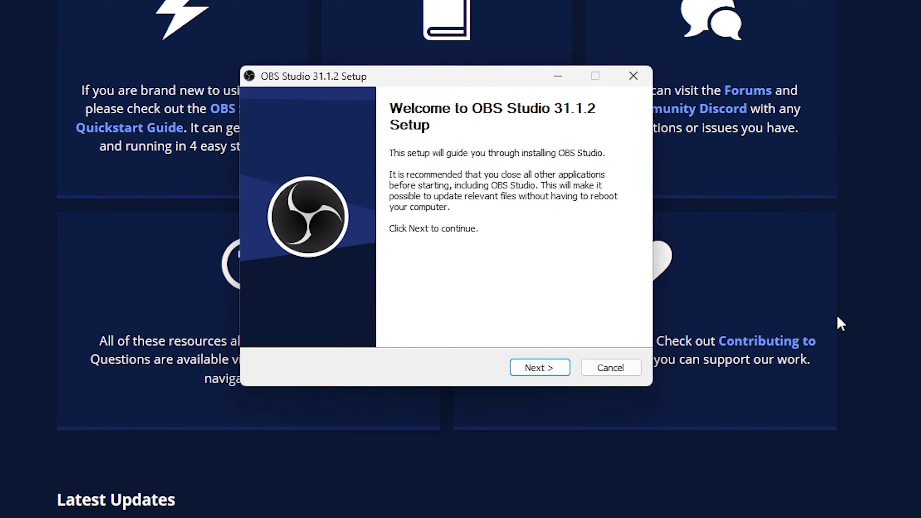
{"action": "left_click", "coordinate": [522, 371]}
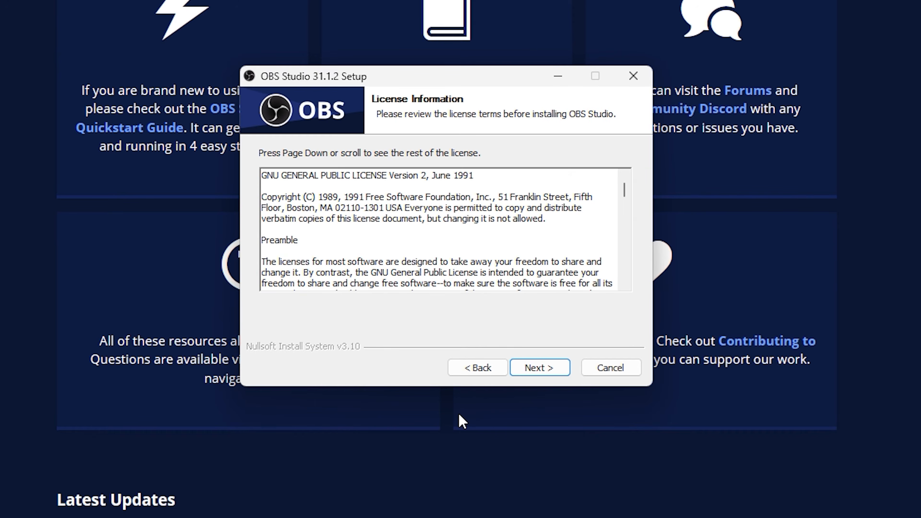
{"action": "left_click", "coordinate": [529, 373]}
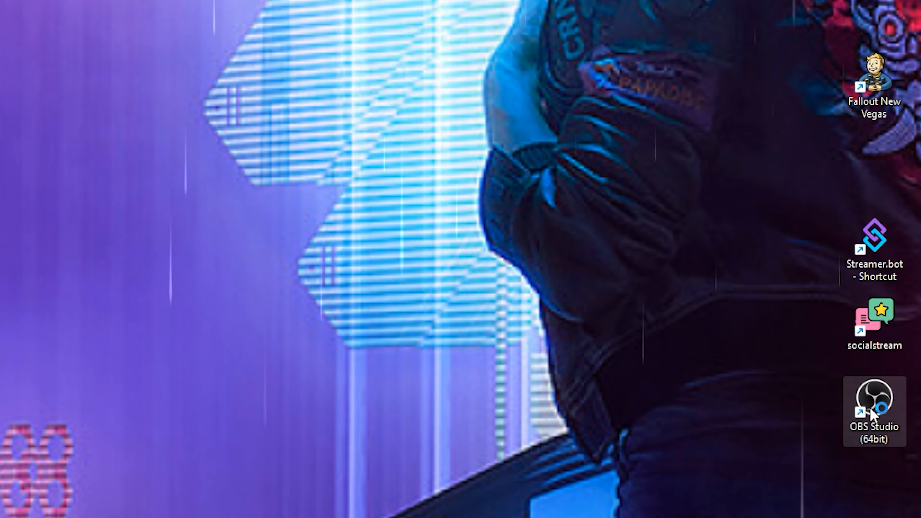
Launch OBS Studio and create a profile named Fresh with the auto-configuration wizard enabled
{"action": "double_click", "coordinate": [870, 408]}
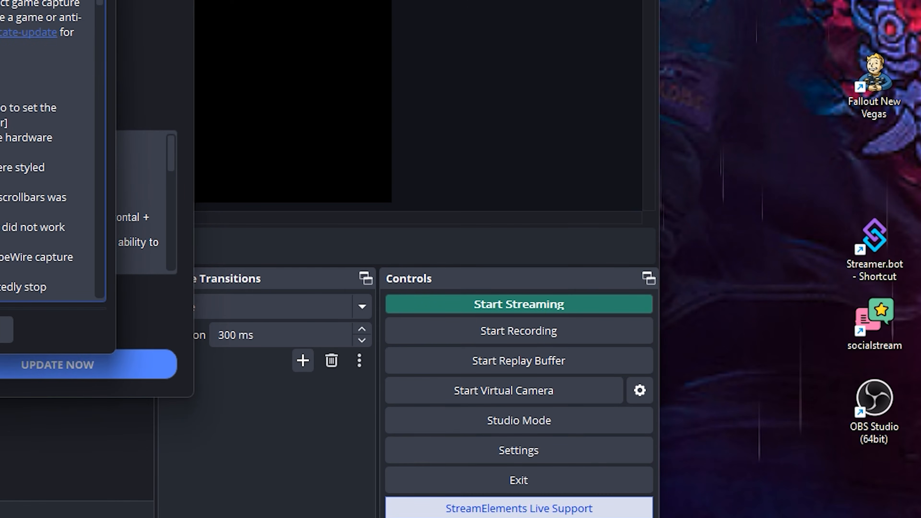
{"action": "left_click", "coordinate": [96, 59]}
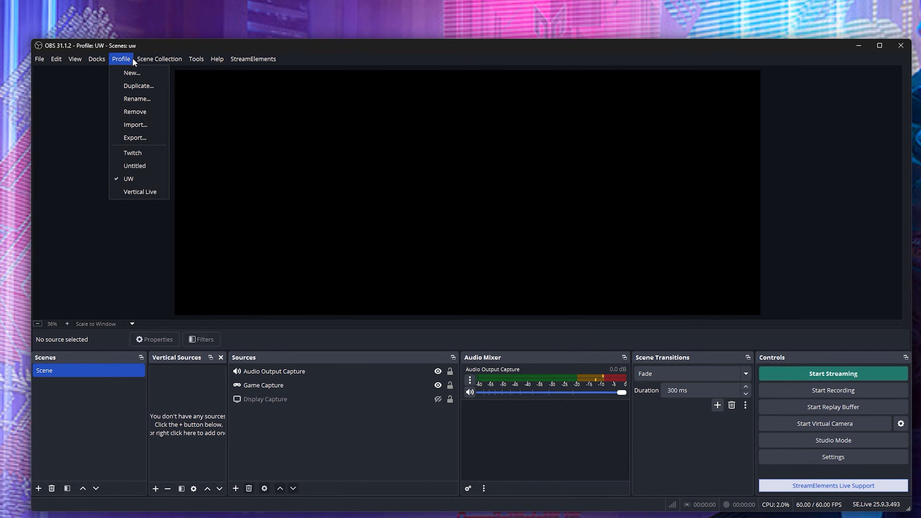
{"action": "left_click", "coordinate": [125, 71]}
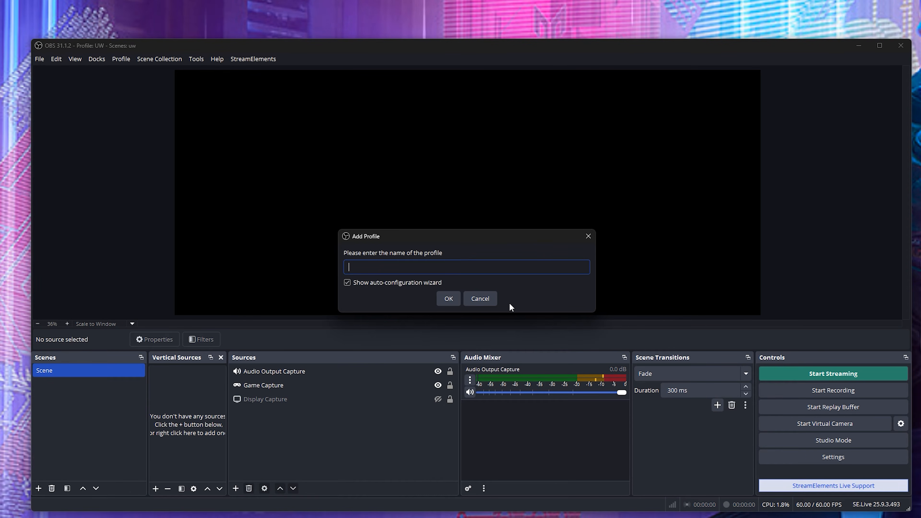
{"action": "type", "text": "Fresh"}
{"action": "key", "text": "Return"}
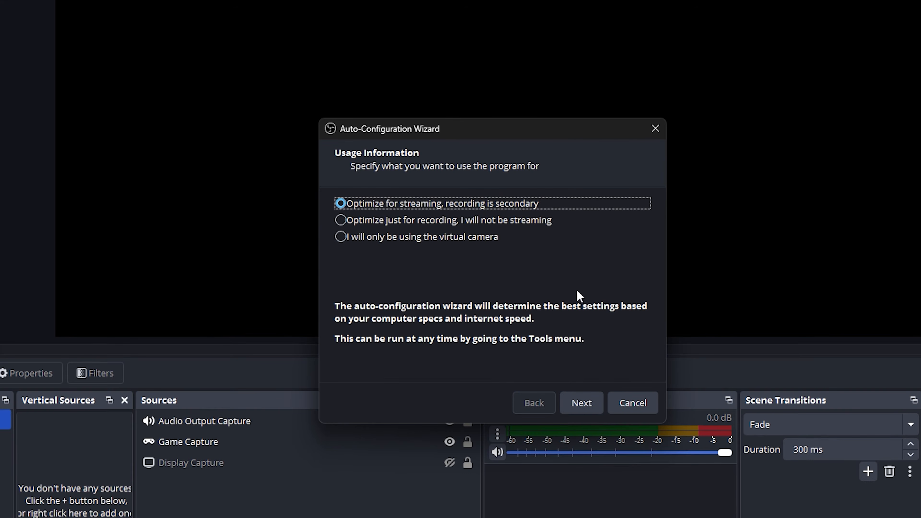
Set the wizard's usage to "Optimize for streaming, recording is secondary" and continue to the video settings
{"action": "left_click", "coordinate": [580, 240]}
{"action": "left_click", "coordinate": [558, 208]}
{"action": "left_click", "coordinate": [528, 218]}
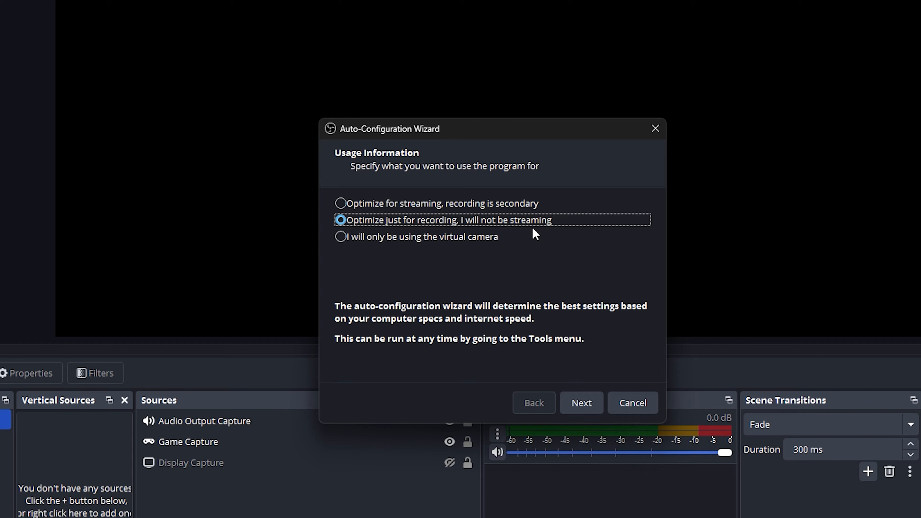
{"action": "left_click", "coordinate": [487, 239]}
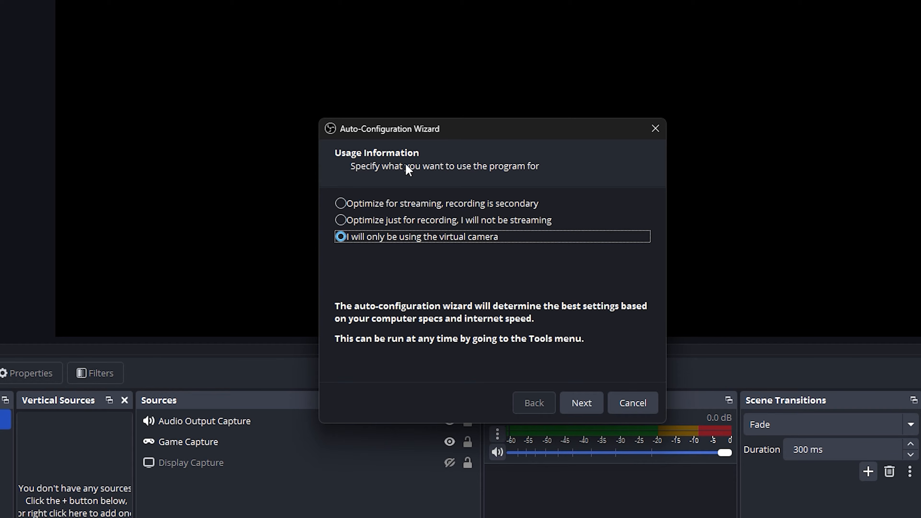
{"action": "left_click", "coordinate": [472, 207]}
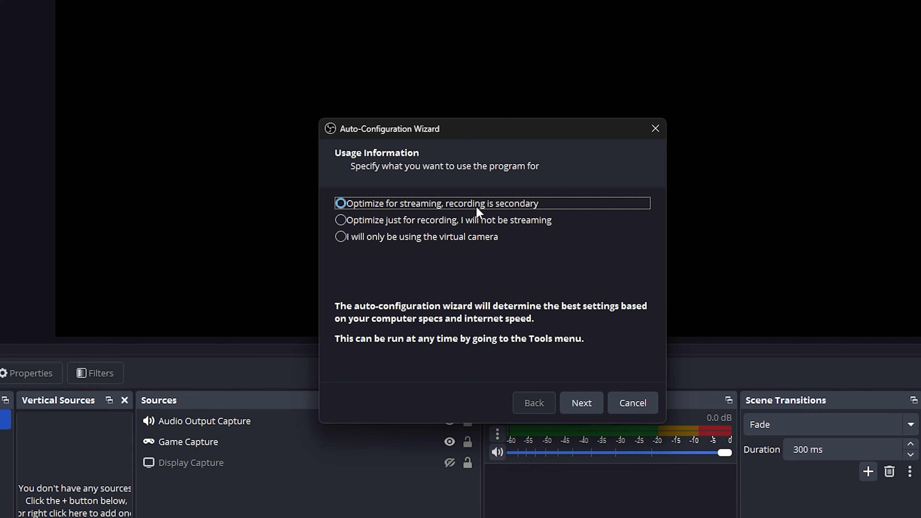
{"action": "left_click", "coordinate": [580, 403]}
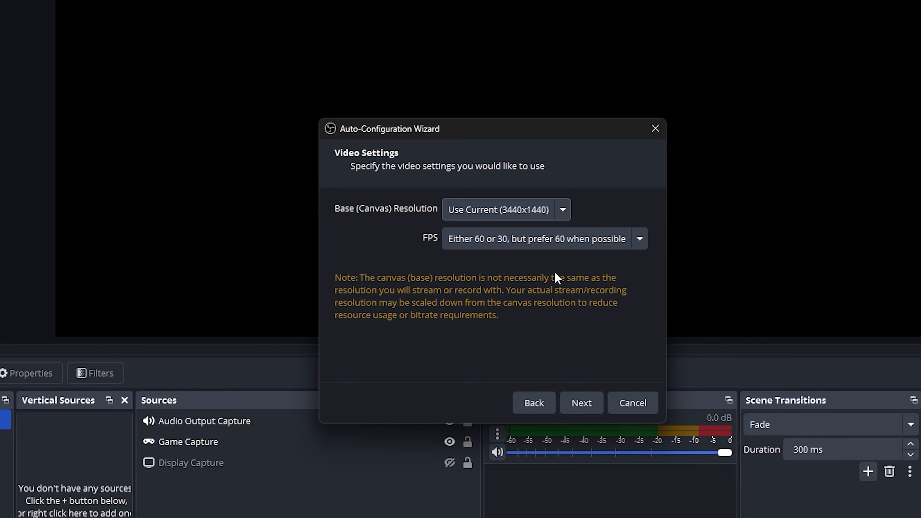
Set the base canvas resolution to 1920x1080 and FPS to "Either 60 or 30, but prefer 60 when possible", and continue
{"action": "left_click", "coordinate": [550, 213]}
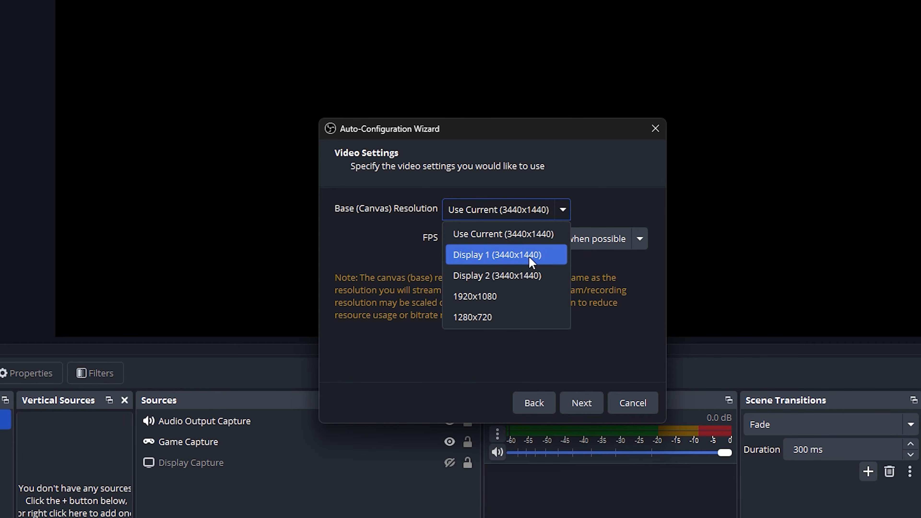
{"action": "left_click", "coordinate": [531, 298]}
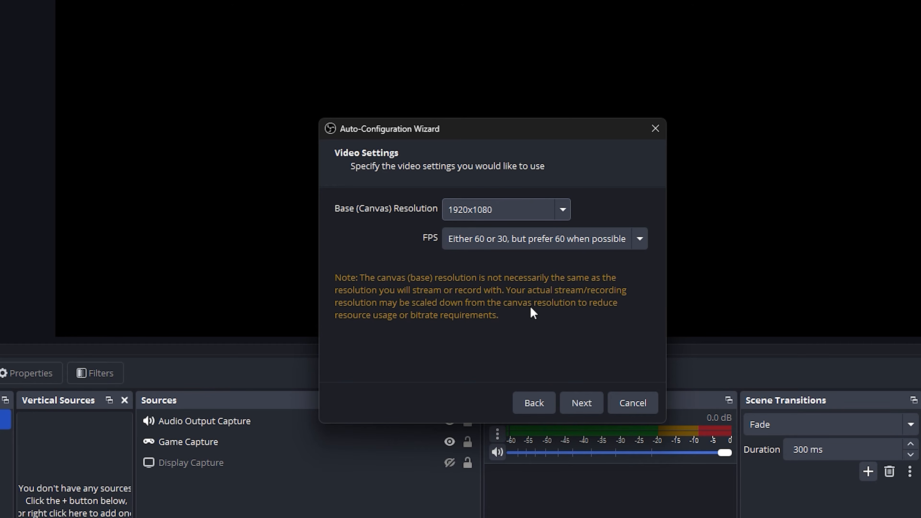
{"action": "left_click", "coordinate": [502, 242]}
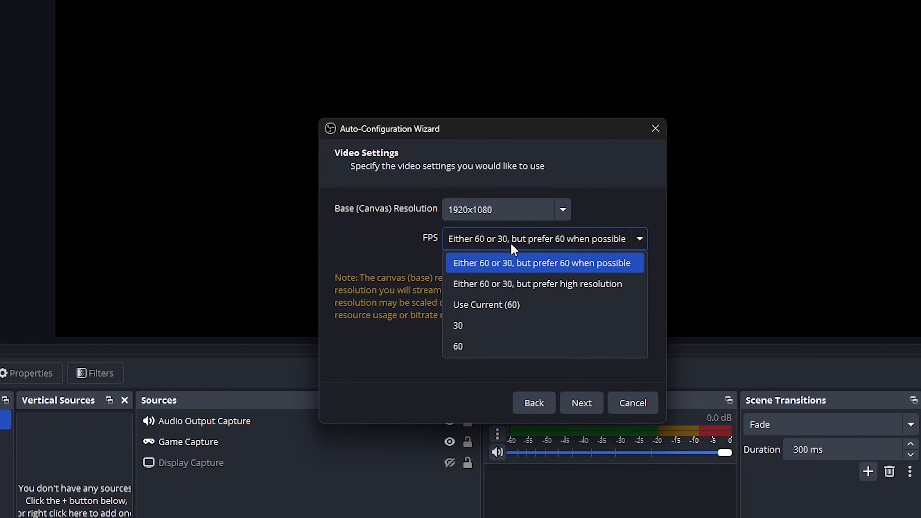
{"action": "left_click", "coordinate": [544, 269]}
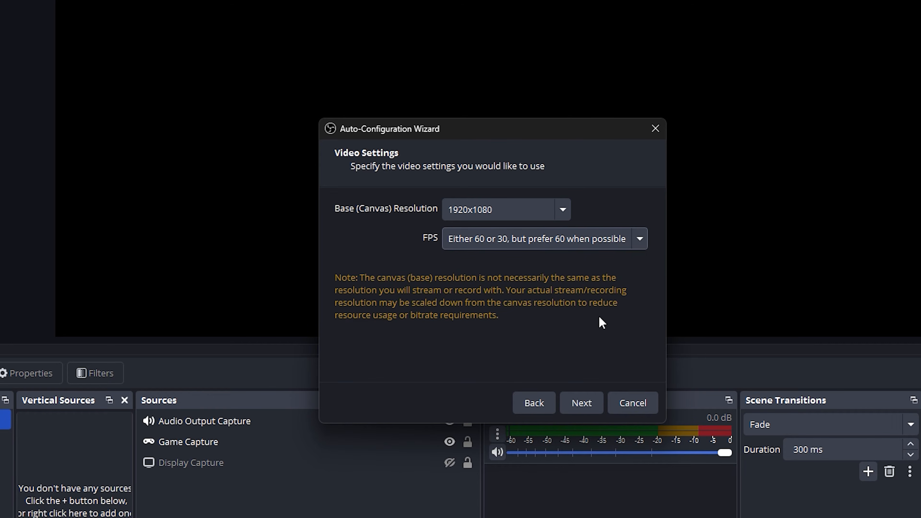
{"action": "left_click", "coordinate": [580, 402]}
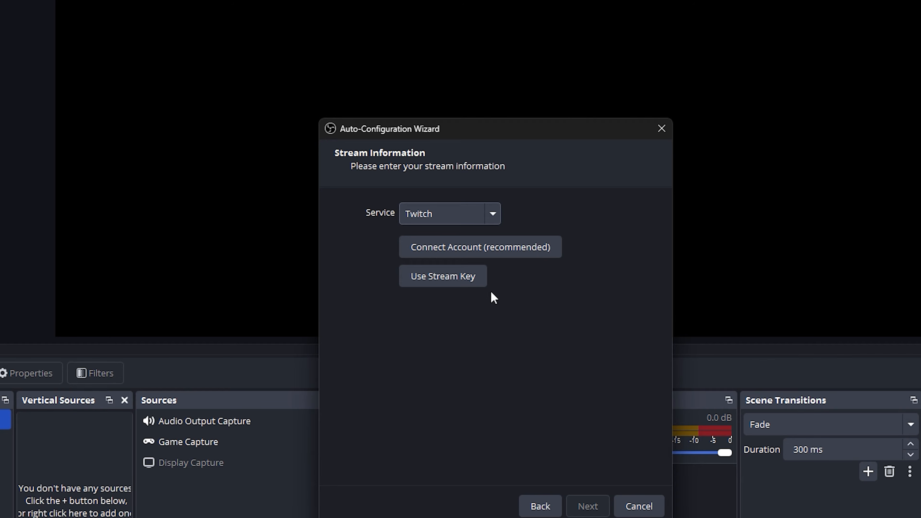
{"action": "left_click", "coordinate": [494, 257]}
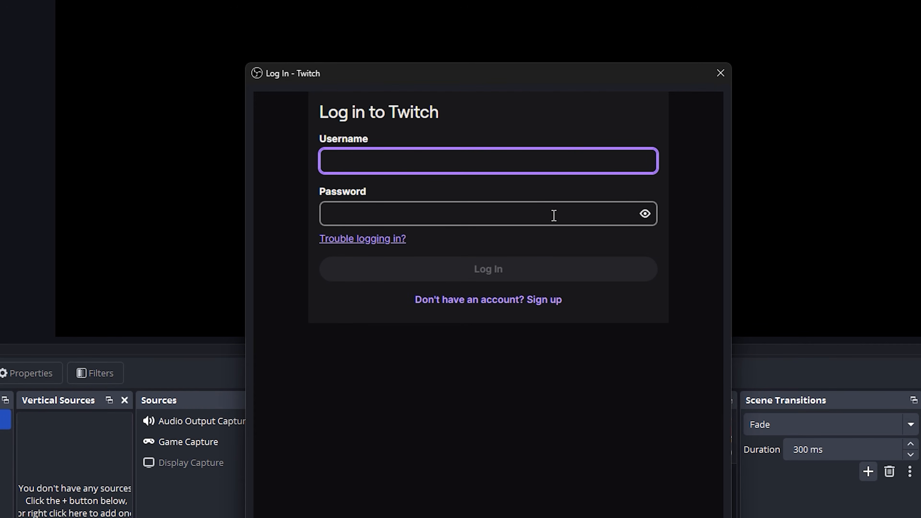
{"action": "left_click", "coordinate": [720, 73]}
{"action": "left_click", "coordinate": [478, 214]}
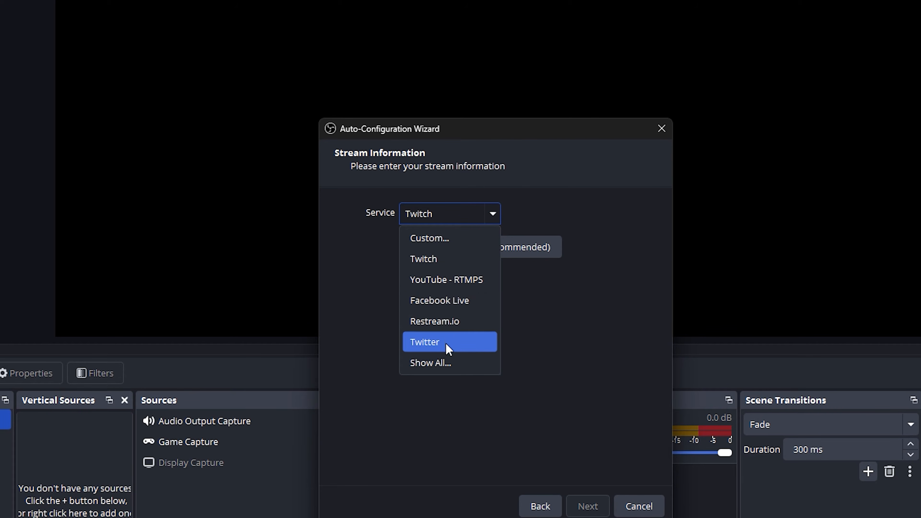
{"action": "left_click", "coordinate": [444, 361]}
{"action": "scroll", "coordinate": [420, 305], "scroll_direction": "down", "scroll_amount": 20}
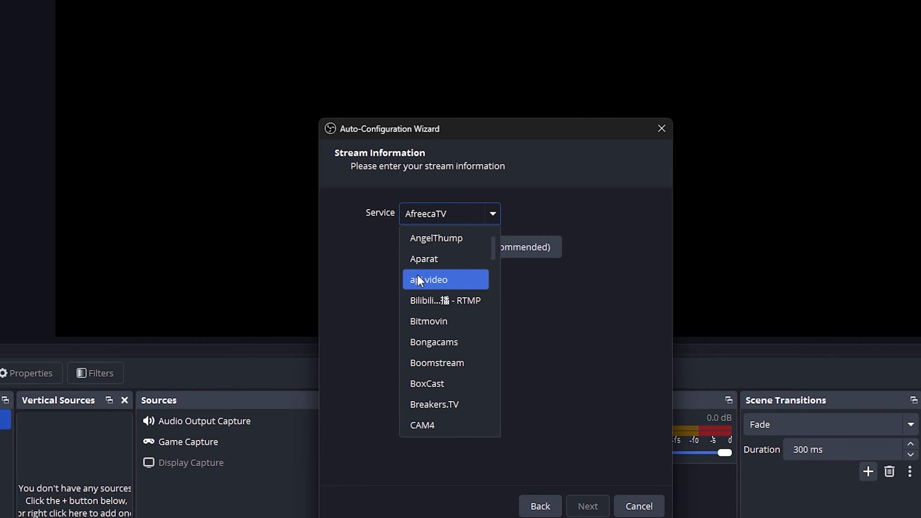
{"action": "scroll", "coordinate": [452, 332], "scroll_direction": "down", "scroll_amount": 10}
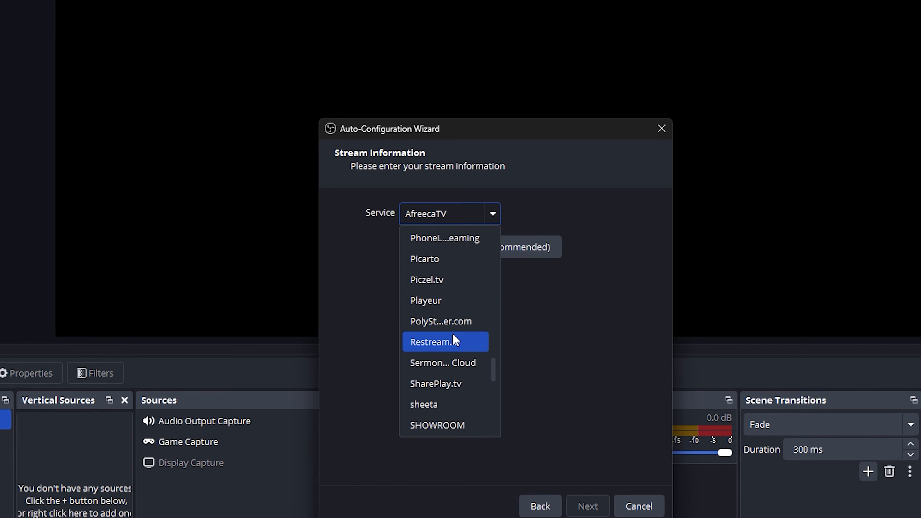
{"action": "left_click", "coordinate": [452, 333]}
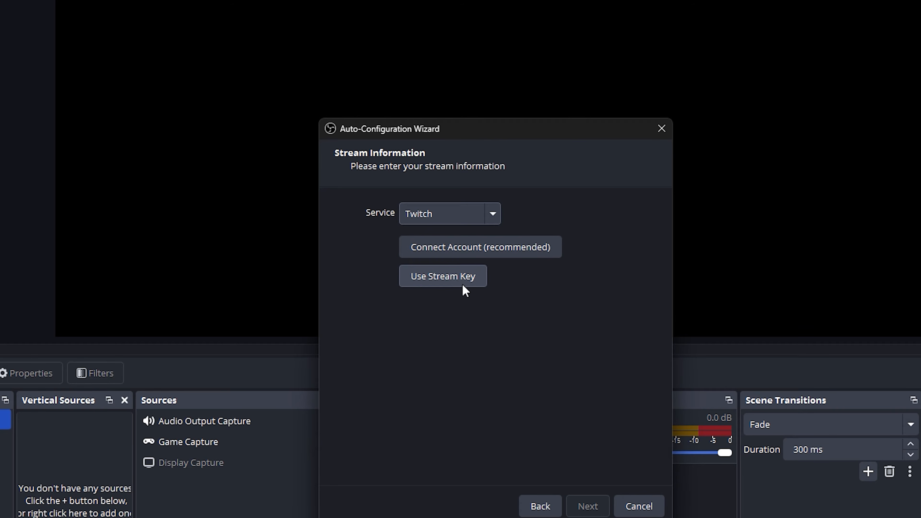
Choose the stream key method for Twitch, and copy the primary stream key from the Twitch Creator Dashboard's stream settings
{"action": "left_click", "coordinate": [476, 283]}
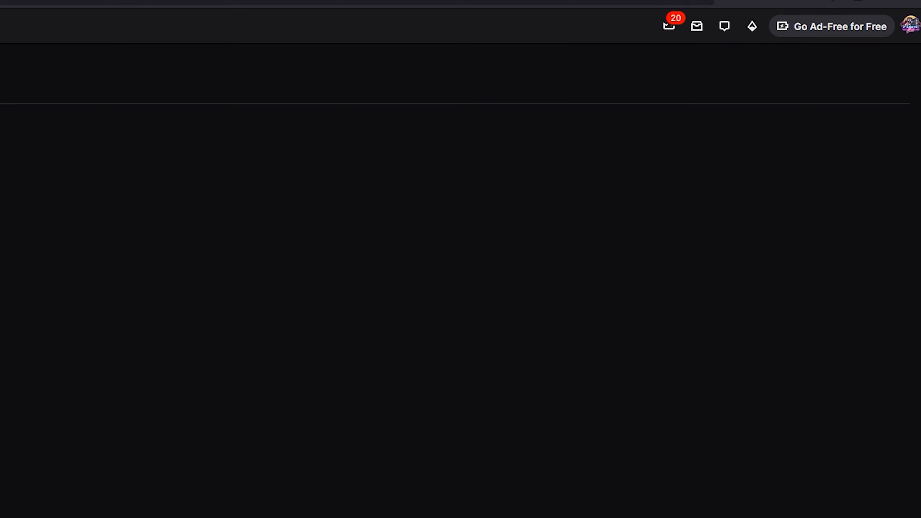
{"action": "left_click", "coordinate": [908, 27]}
{"action": "left_click", "coordinate": [850, 121]}
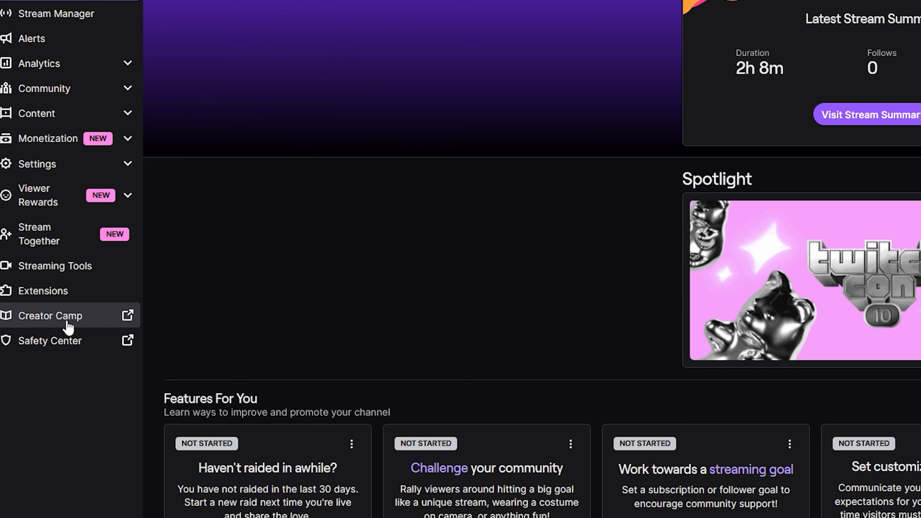
{"action": "left_click", "coordinate": [58, 165]}
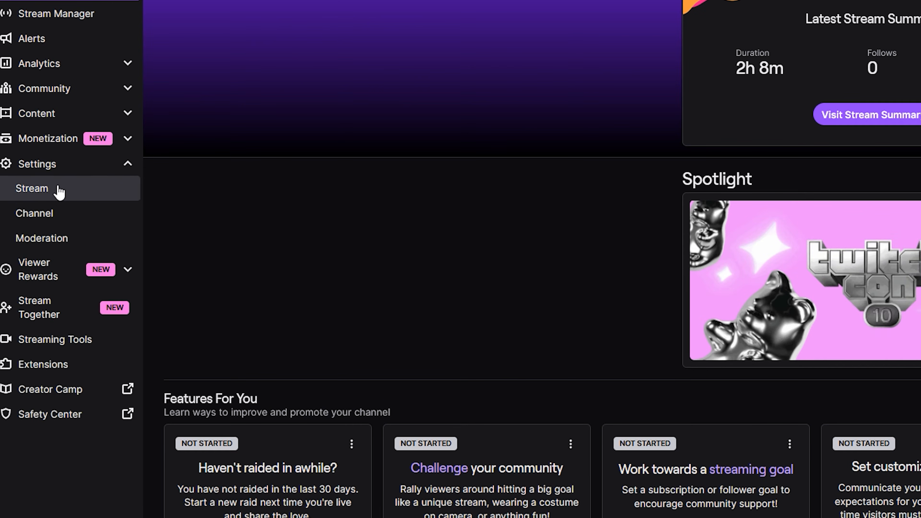
{"action": "left_click", "coordinate": [58, 192]}
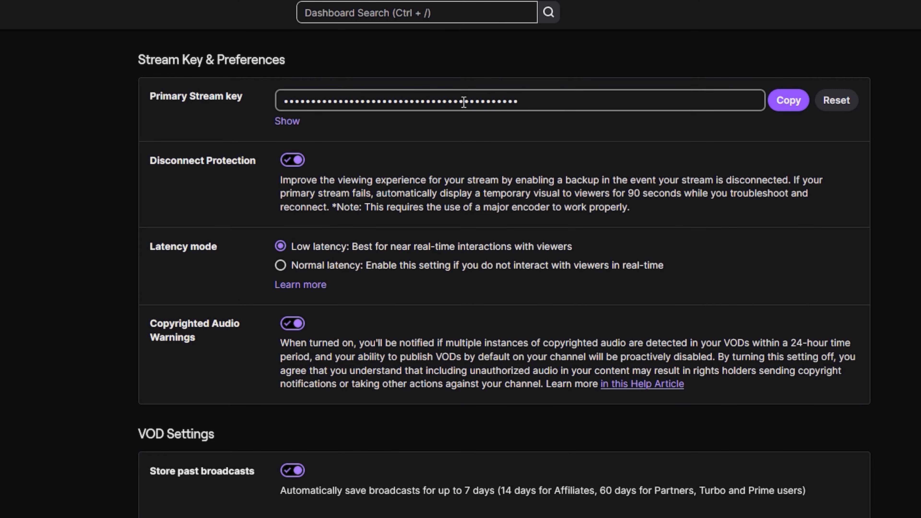
{"action": "left_click", "coordinate": [776, 107]}
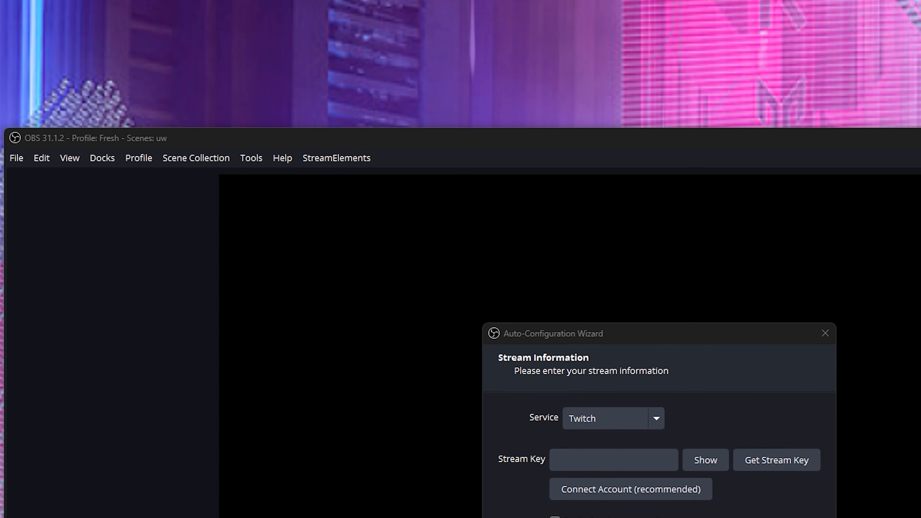
Paste the Twitch stream key into the OBS wizard, run its configuration test and apply the suggested settings
{"action": "left_click", "coordinate": [587, 467]}
{"action": "right_click", "coordinate": [588, 467]}
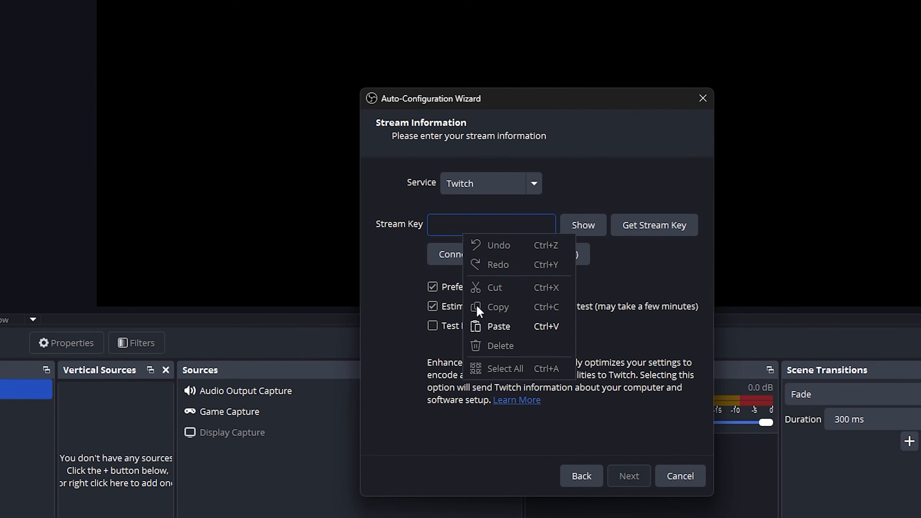
{"action": "left_click", "coordinate": [616, 517]}
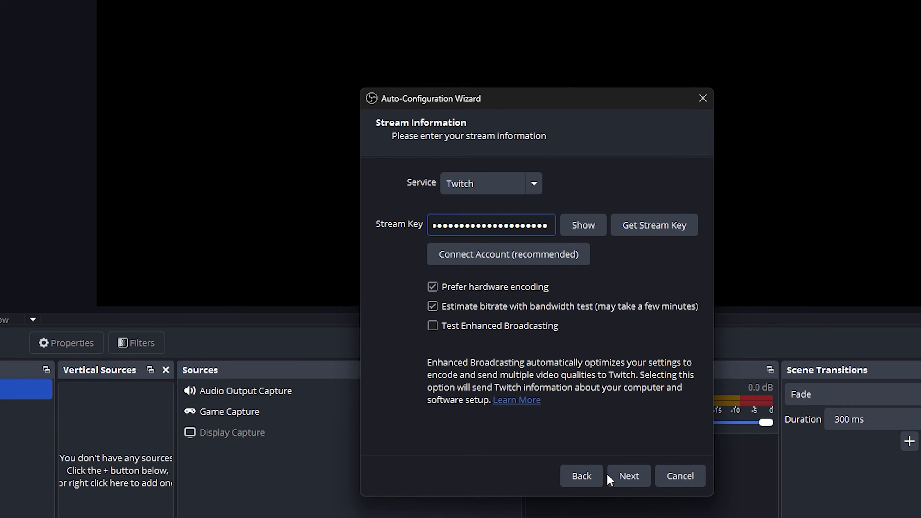
{"action": "left_click", "coordinate": [647, 471]}
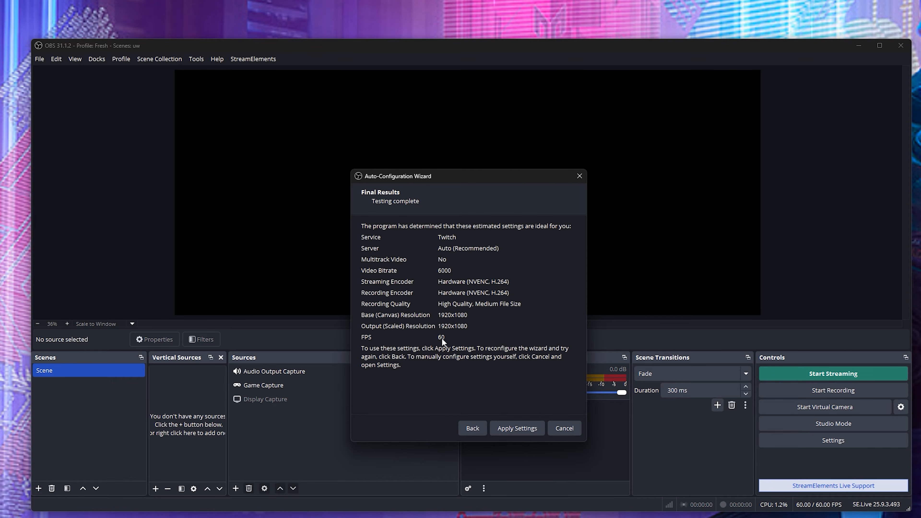
{"action": "left_click", "coordinate": [518, 426]}
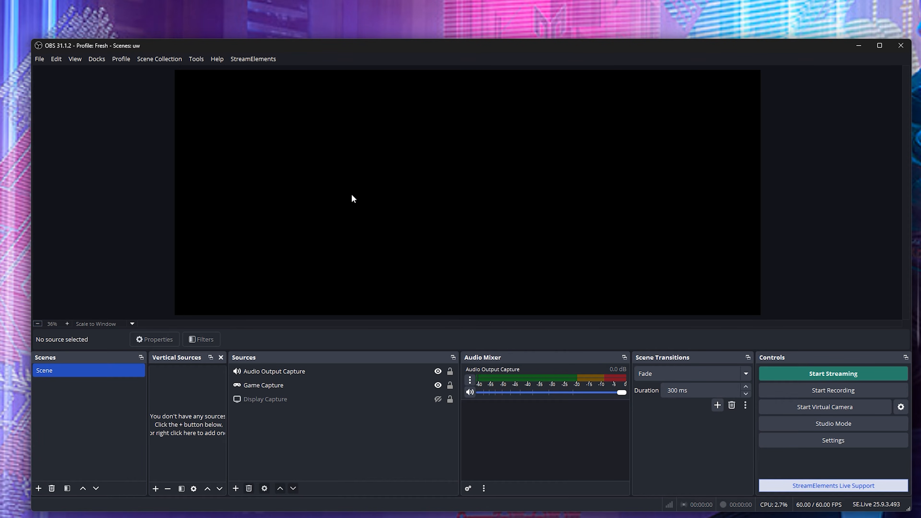
Open the program settings and review the General options, including the update channel choices, output, snapping, projector, system tray and preview sections
{"action": "left_click", "coordinate": [41, 58]}
{"action": "left_click", "coordinate": [42, 58]}
{"action": "left_click", "coordinate": [42, 59]}
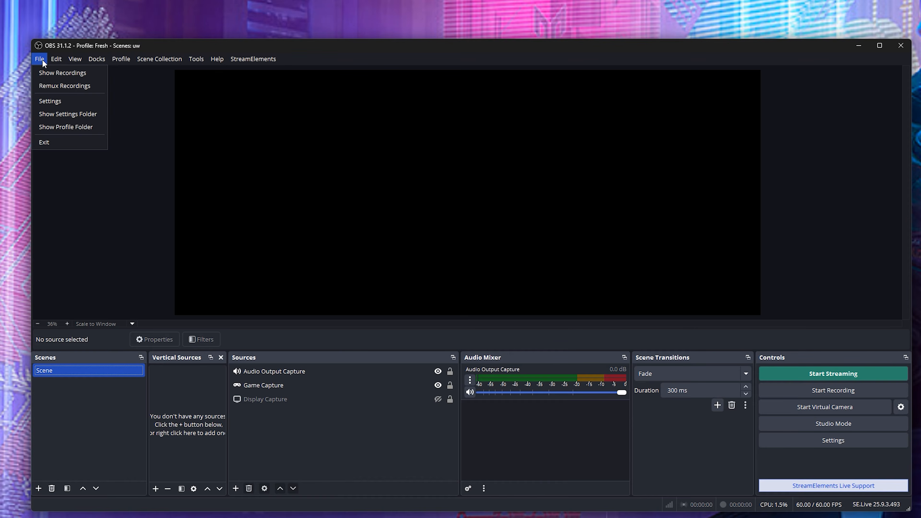
{"action": "left_click", "coordinate": [45, 102]}
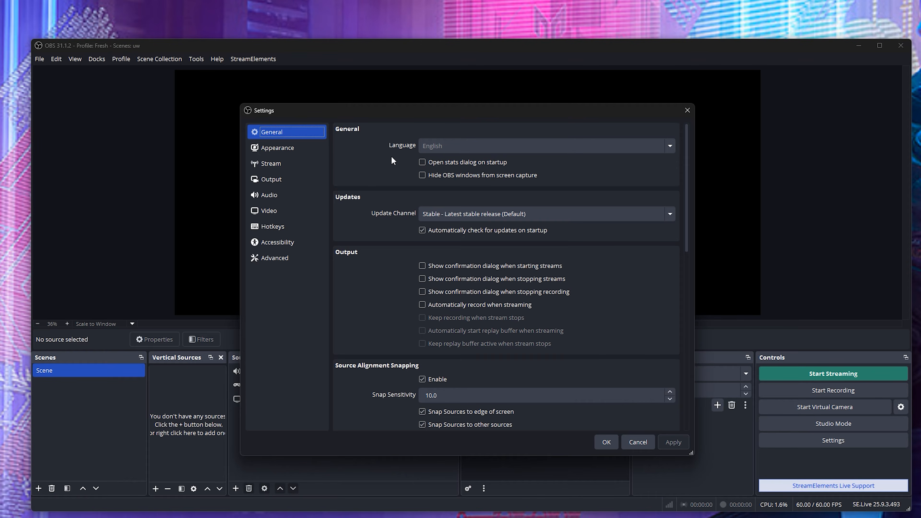
{"action": "scroll", "coordinate": [477, 154], "scroll_direction": "down", "scroll_amount": 3}
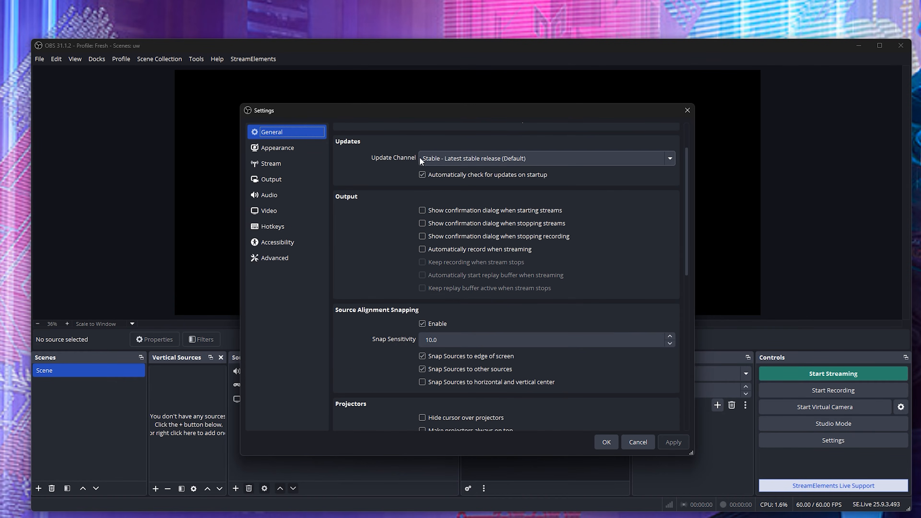
{"action": "left_click", "coordinate": [471, 158]}
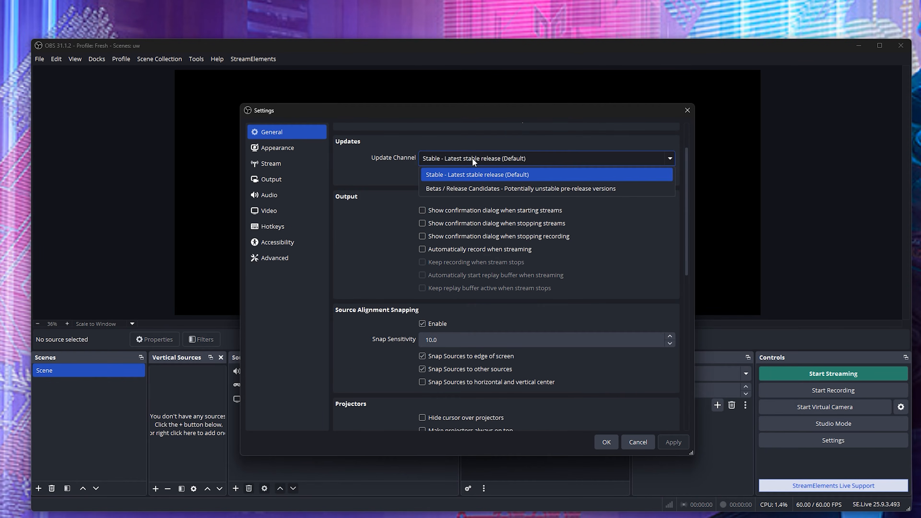
{"action": "left_click", "coordinate": [473, 158]}
{"action": "scroll", "coordinate": [453, 198], "scroll_direction": "down", "scroll_amount": 3}
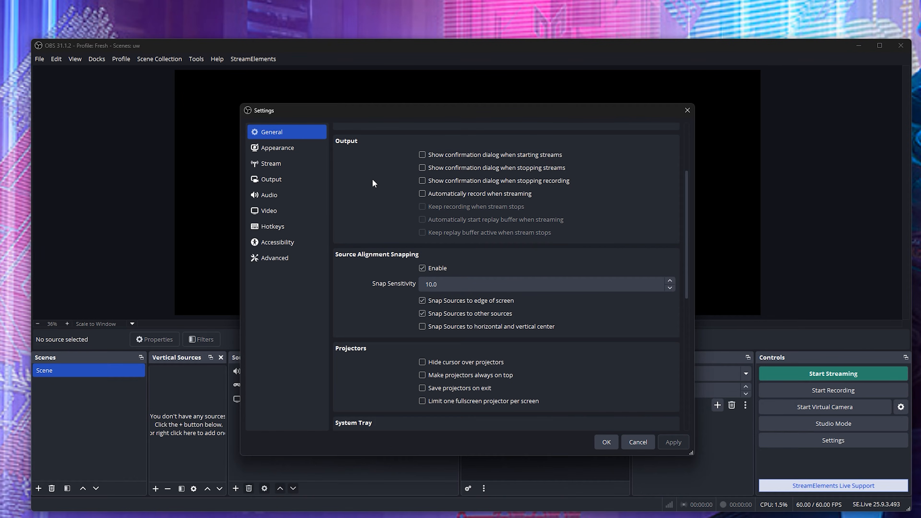
{"action": "scroll", "coordinate": [373, 181], "scroll_direction": "down", "scroll_amount": 5}
{"action": "scroll", "coordinate": [361, 219], "scroll_direction": "down", "scroll_amount": 3}
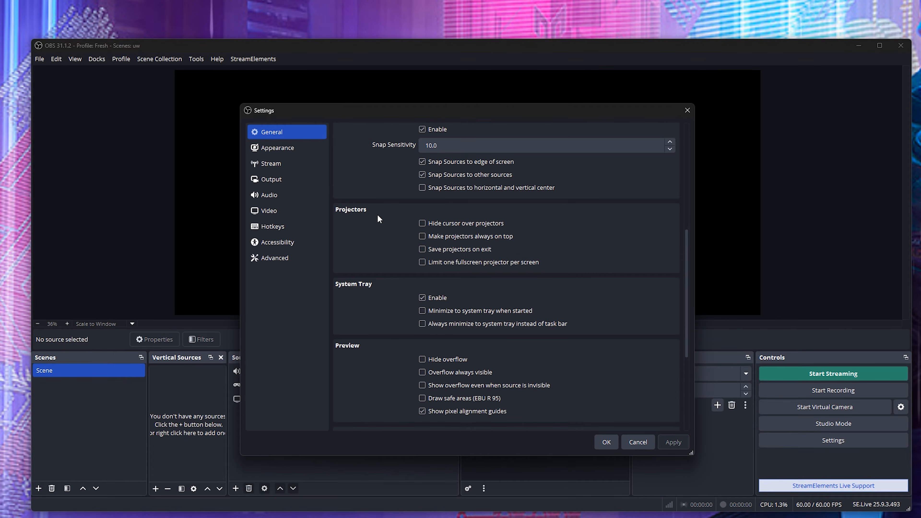
{"action": "scroll", "coordinate": [377, 215], "scroll_direction": "down", "scroll_amount": 2}
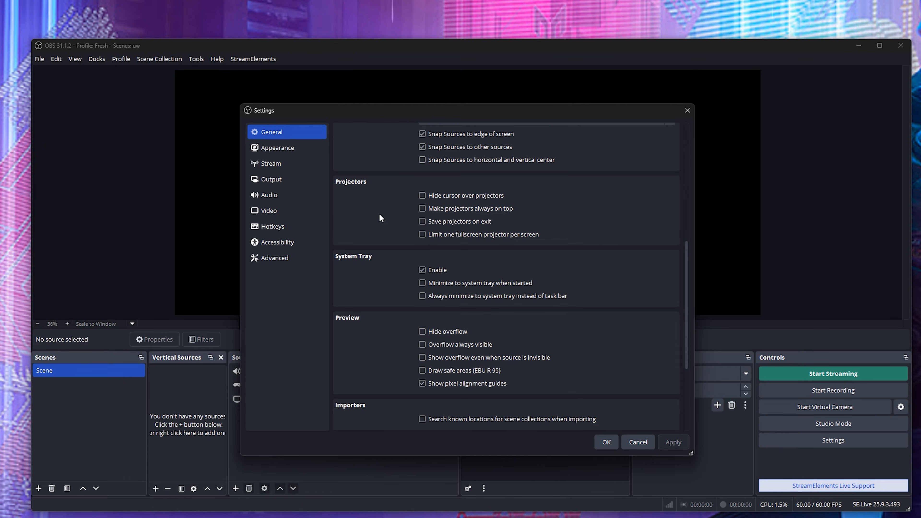
{"action": "scroll", "coordinate": [379, 214], "scroll_direction": "down", "scroll_amount": 2}
Look through the Appearance theme choices, the Stream settings and the Output settings for streaming and recording
{"action": "left_click", "coordinate": [278, 148]}
{"action": "left_click", "coordinate": [432, 146]}
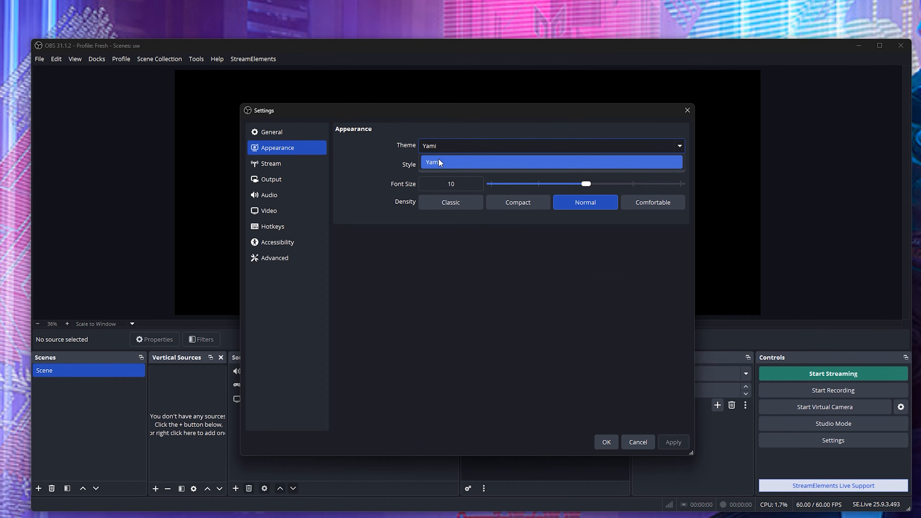
{"action": "left_click", "coordinate": [447, 267]}
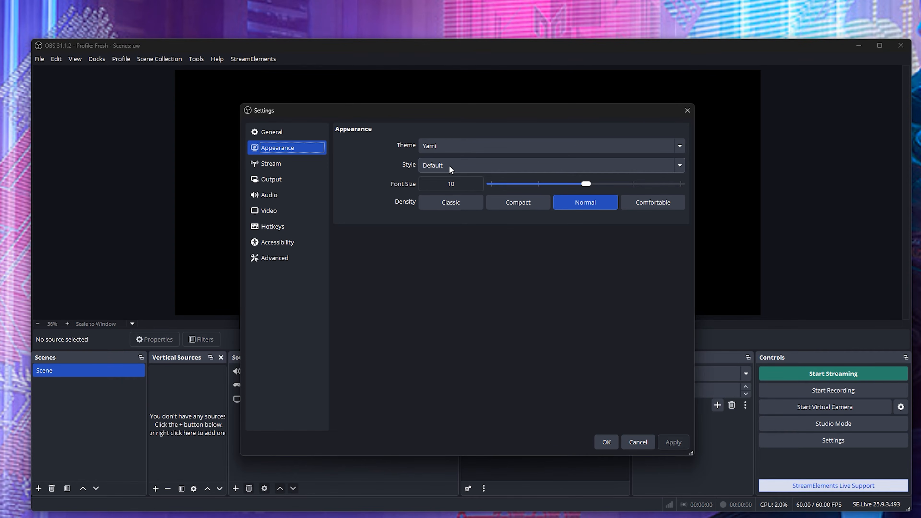
{"action": "left_click", "coordinate": [290, 165]}
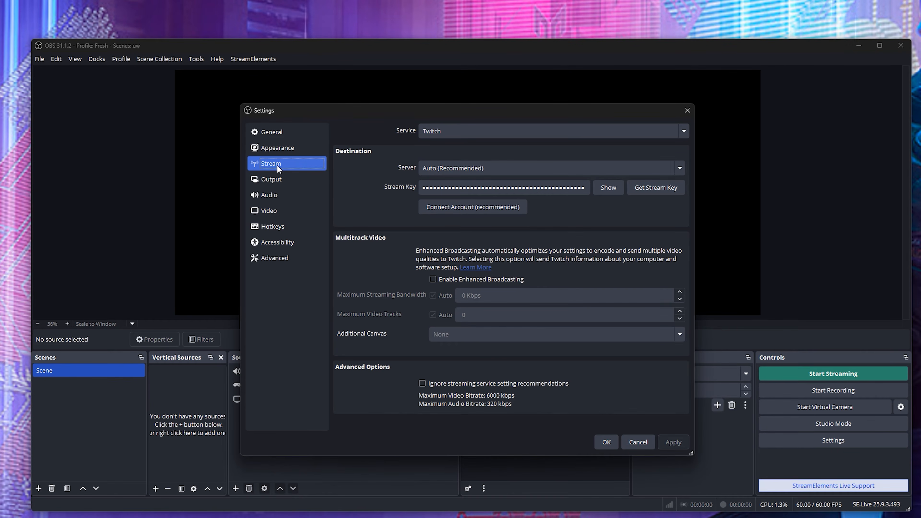
{"action": "left_click", "coordinate": [272, 179]}
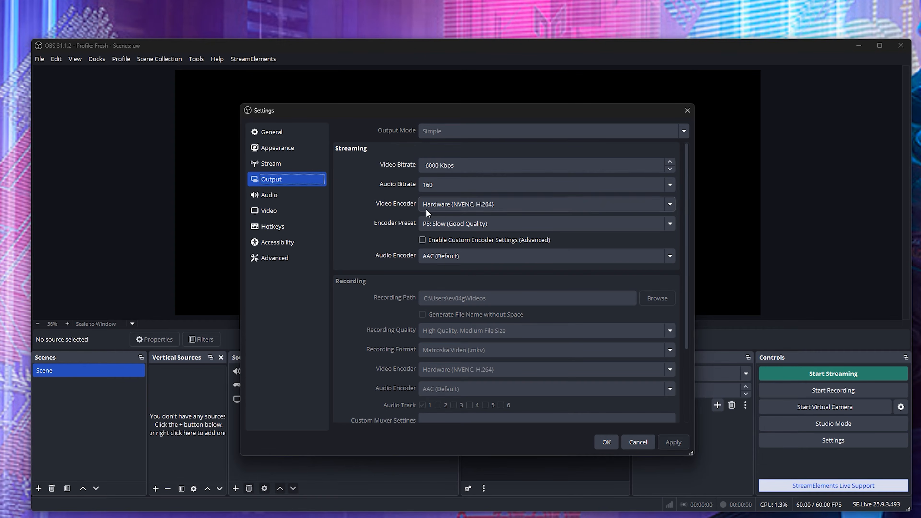
{"action": "scroll", "coordinate": [475, 313], "scroll_direction": "down", "scroll_amount": 3}
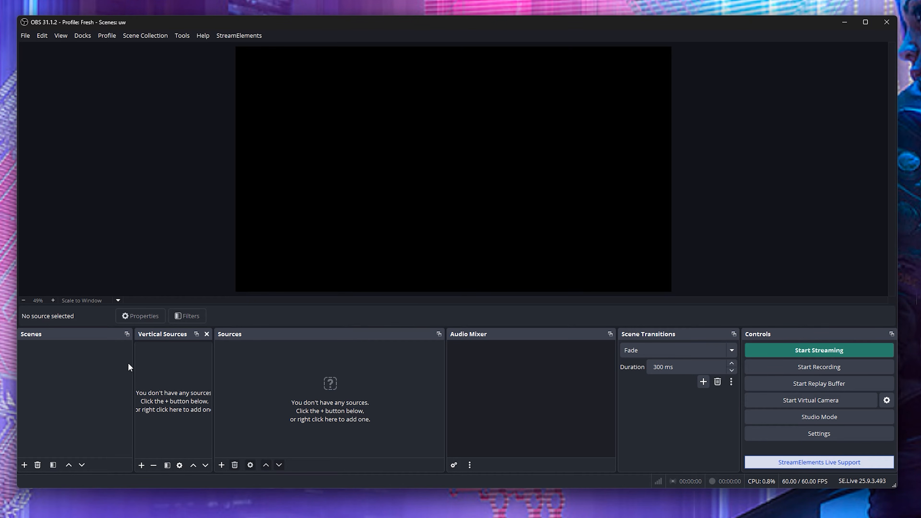
Add a new scene named LIVE ACTION
{"action": "right_click", "coordinate": [87, 358]}
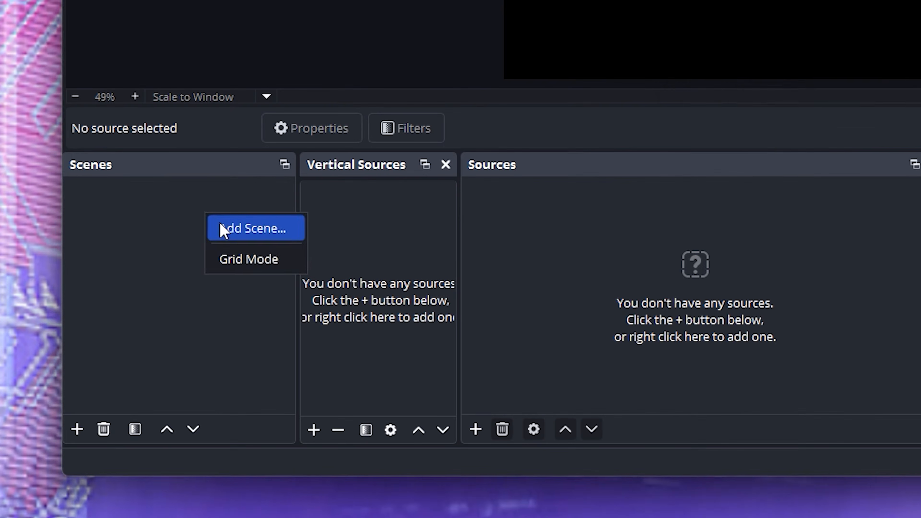
{"action": "left_click", "coordinate": [95, 366]}
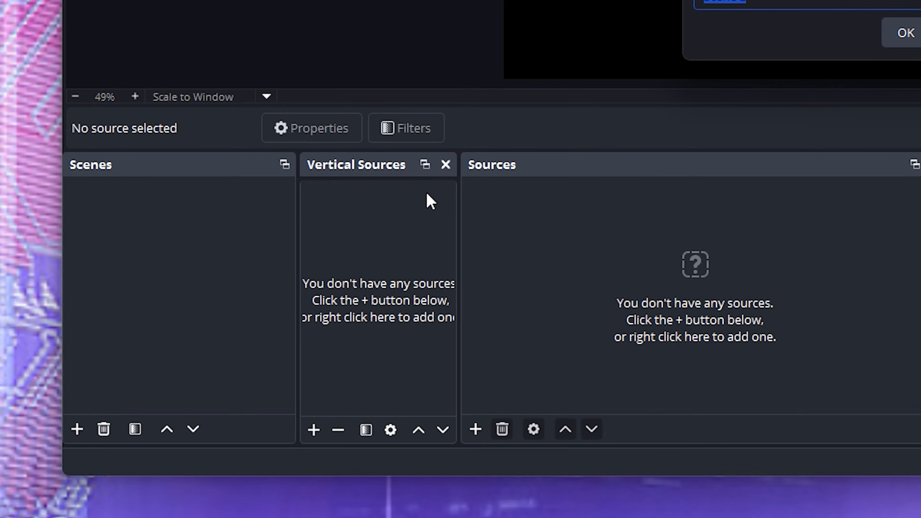
{"action": "key", "text": "BackSpace"}
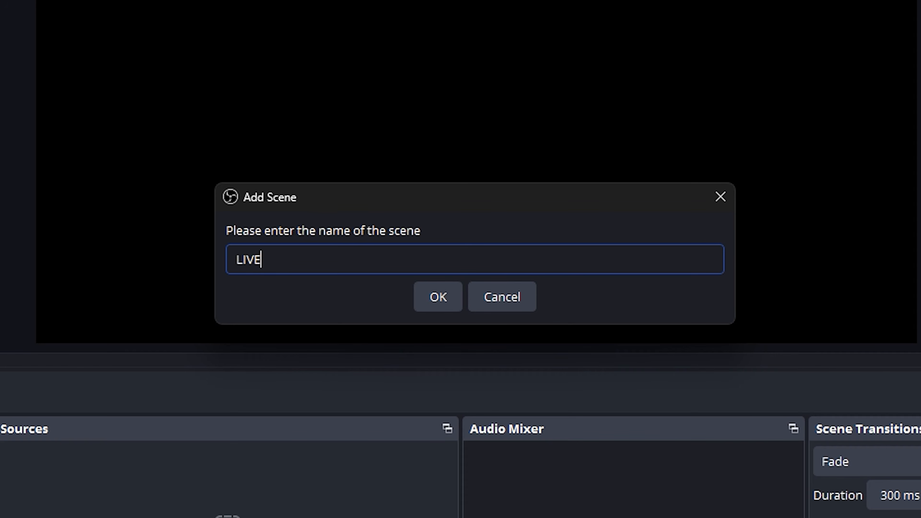
{"action": "type", "text": "LIVE ACTION"}
{"action": "key", "text": "Return"}
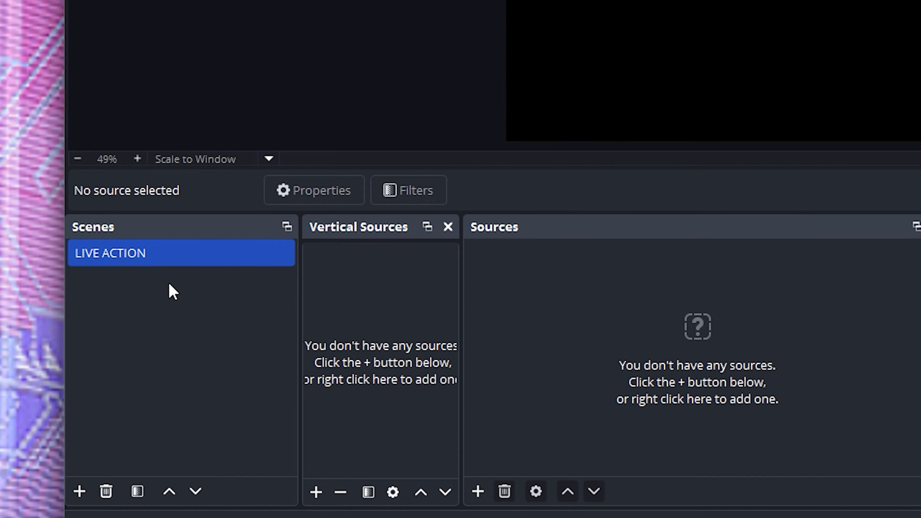
Close the Vertical Sources dock and create a new Video Capture Device source in the LIVE ACTION scene under its default name
{"action": "left_click", "coordinate": [187, 261]}
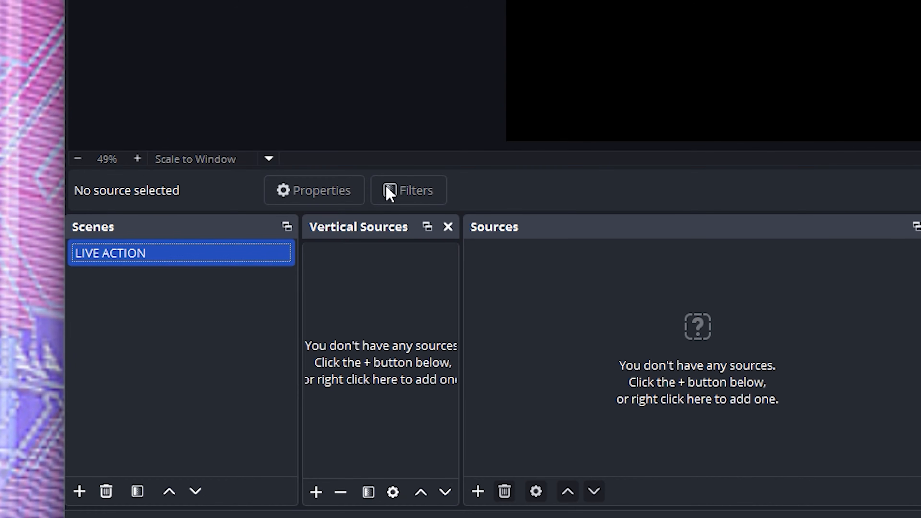
{"action": "left_click", "coordinate": [447, 226]}
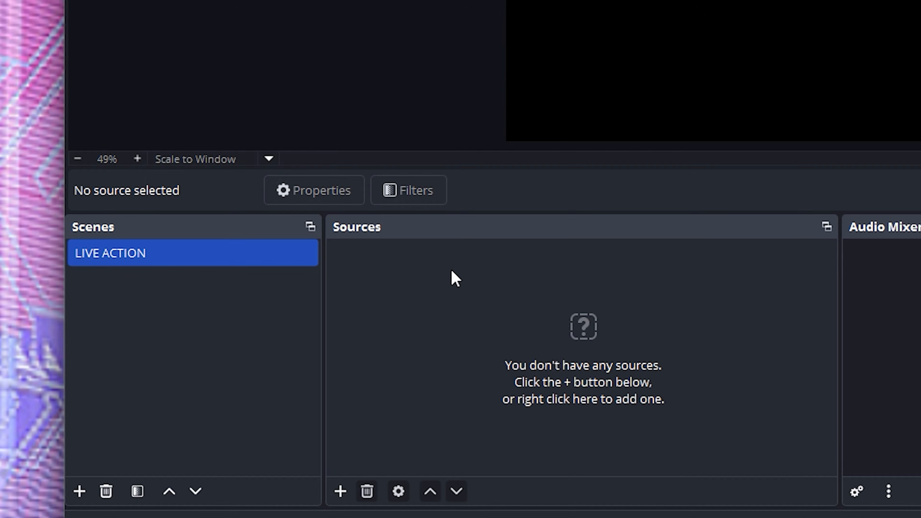
{"action": "left_click", "coordinate": [340, 493]}
{"action": "mouse_move", "coordinate": [350, 489]}
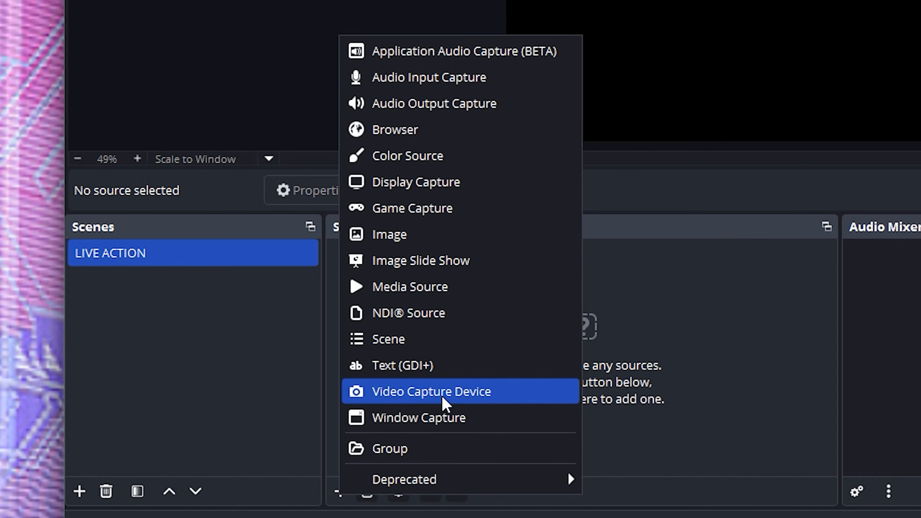
{"action": "left_click", "coordinate": [421, 398]}
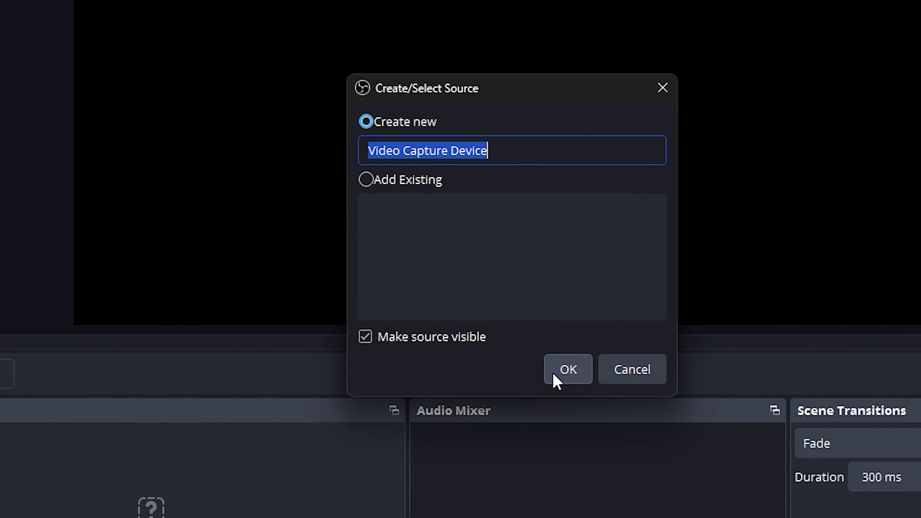
{"action": "left_click", "coordinate": [606, 348]}
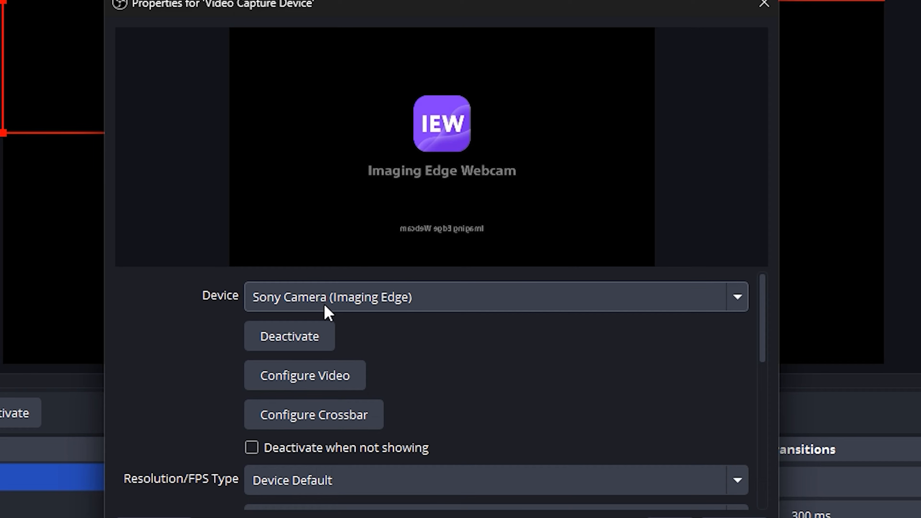
Select Sony Camera (Imaging Edge) as the video capture source's device and accept its properties
{"action": "left_click", "coordinate": [335, 305]}
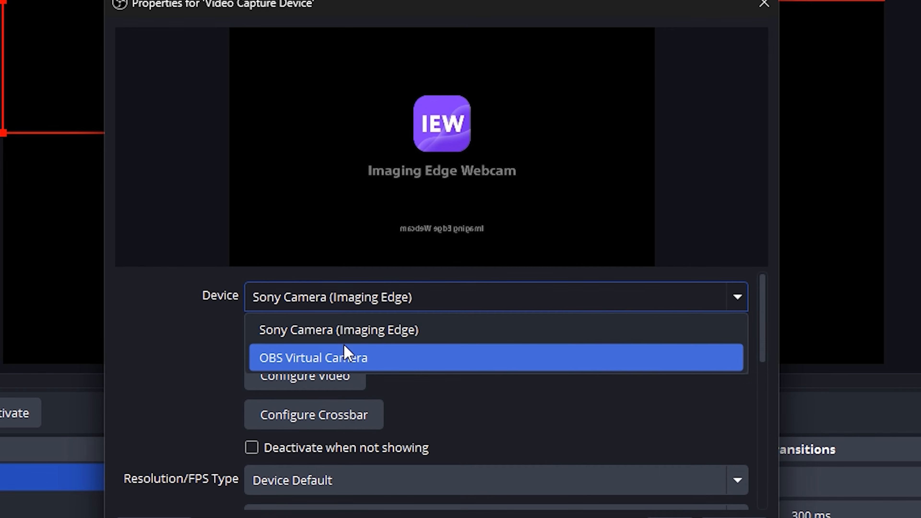
{"action": "left_click", "coordinate": [414, 290]}
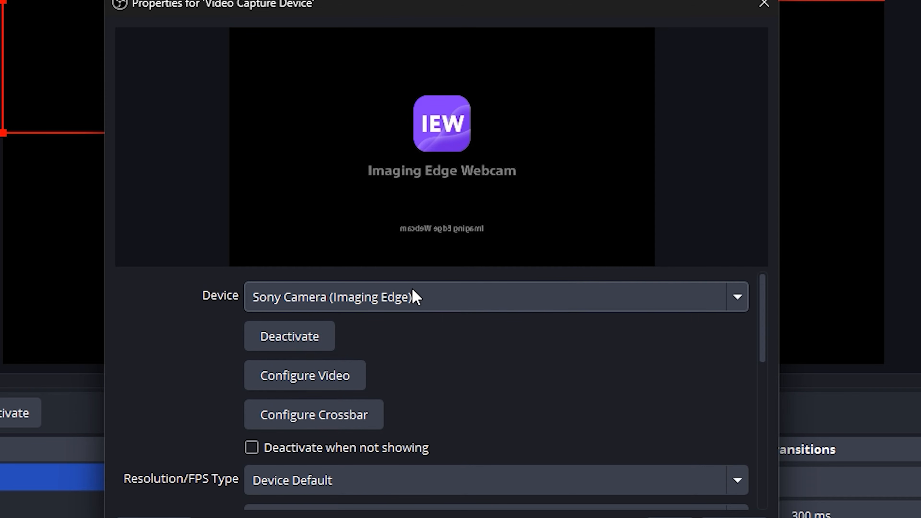
{"action": "left_click", "coordinate": [399, 304]}
{"action": "left_click", "coordinate": [380, 334]}
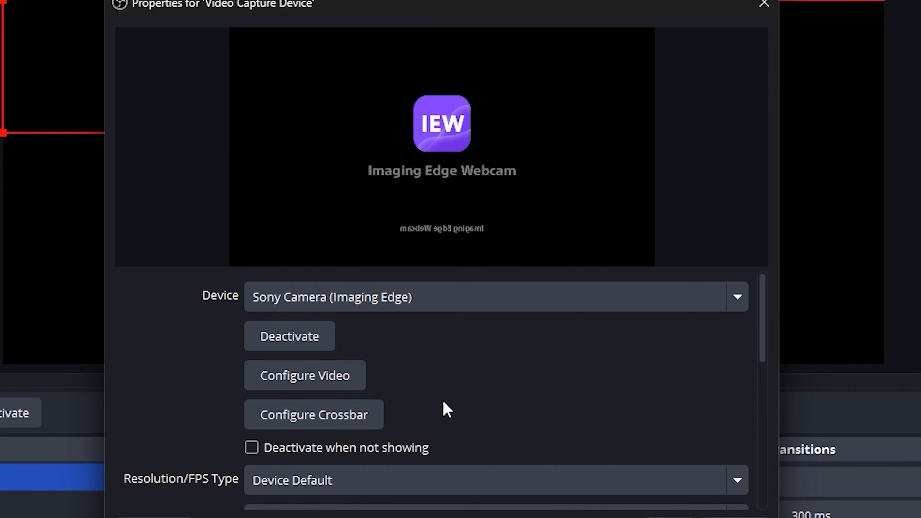
{"action": "scroll", "coordinate": [446, 409], "scroll_direction": "down", "scroll_amount": 4}
{"action": "scroll", "coordinate": [471, 397], "scroll_direction": "up", "scroll_amount": 4}
{"action": "left_click", "coordinate": [499, 306]}
{"action": "left_click", "coordinate": [486, 334]}
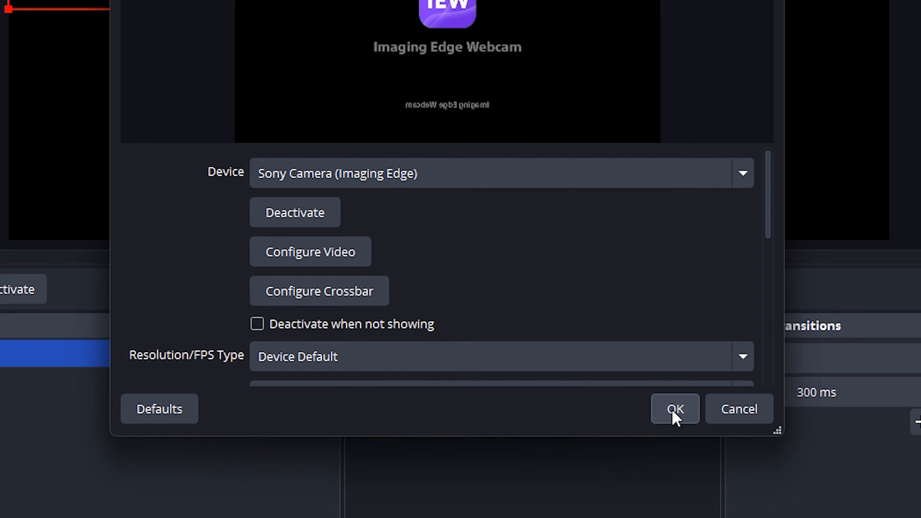
{"action": "left_click", "coordinate": [672, 410]}
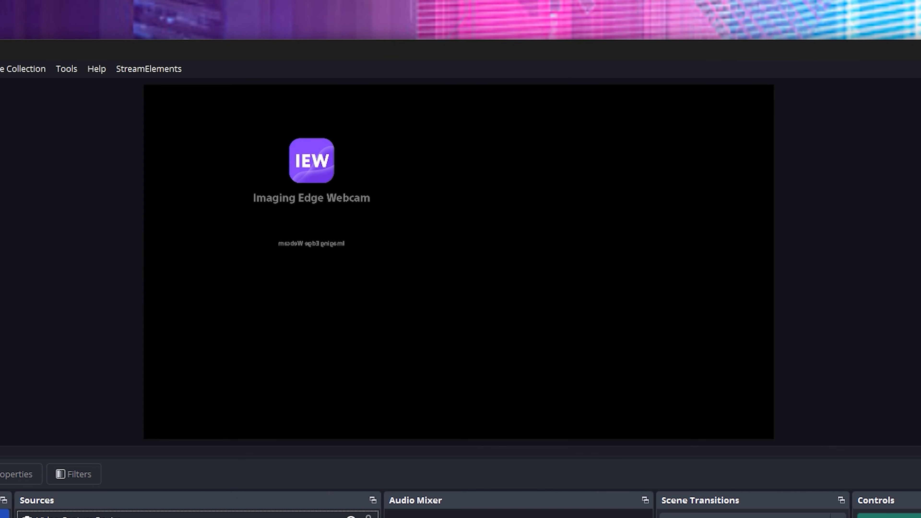
Move the webcam source to the canvas's upper-right corner, scale it down and try another position lower on the canvas
{"action": "left_click", "coordinate": [287, 200]}
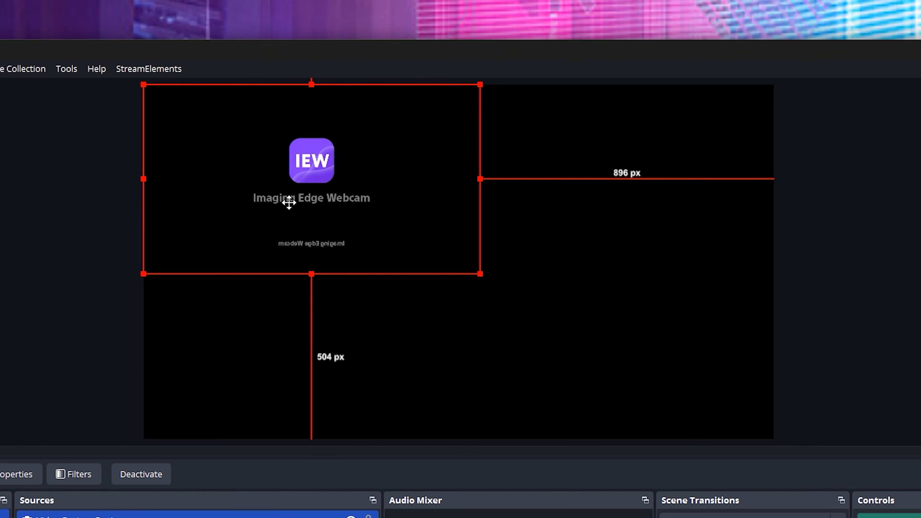
{"action": "left_click_drag", "start_coordinate": [279, 194], "coordinate": [566, 183]}
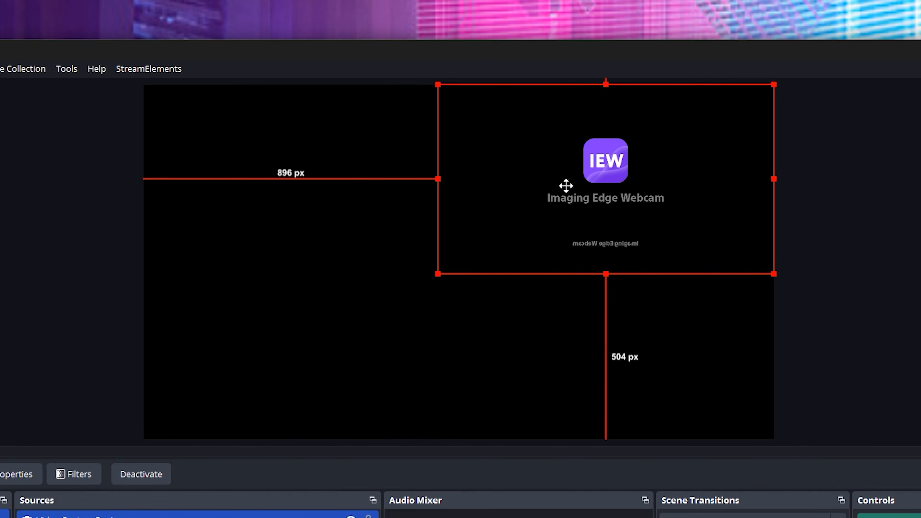
{"action": "left_click_drag", "start_coordinate": [433, 273], "coordinate": [613, 195]}
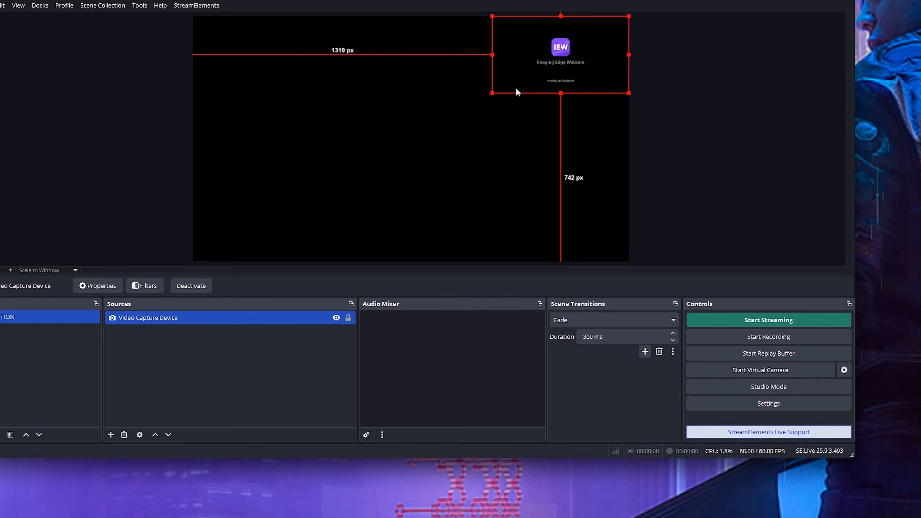
{"action": "left_click_drag", "start_coordinate": [516, 92], "coordinate": [545, 224]}
Fit the webcam source to the full canvas
{"action": "key", "text": "ctrl+f"}
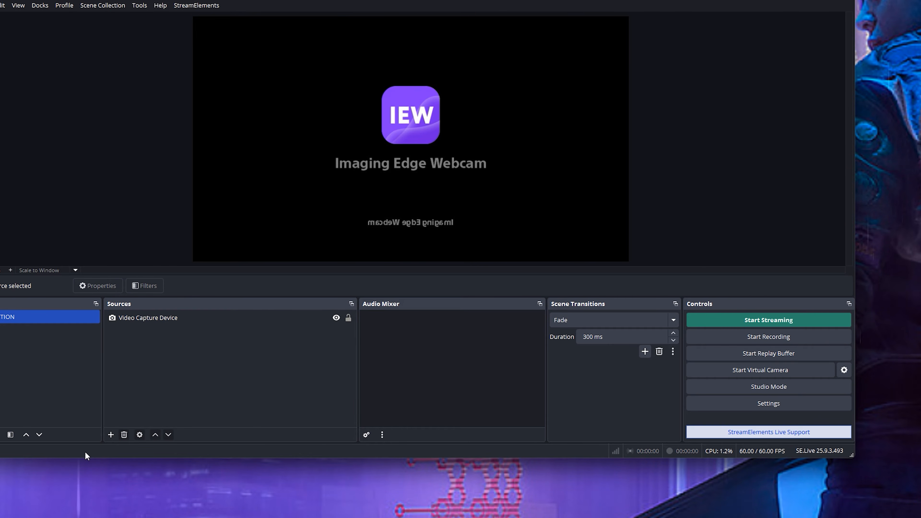
Add a new Audio Output Capture source that uses the Headset Earphone (ASTRO MixAmp Pro) device
{"action": "left_click", "coordinate": [106, 435]}
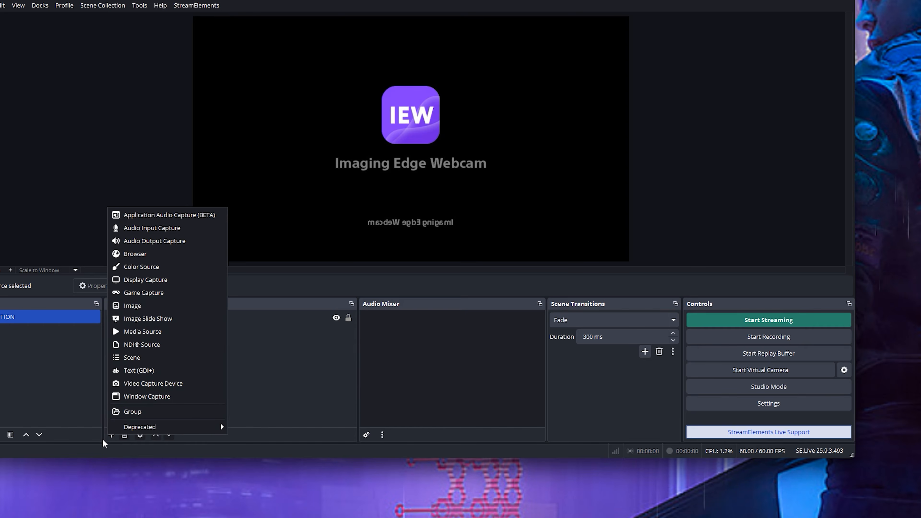
{"action": "left_click", "coordinate": [173, 240]}
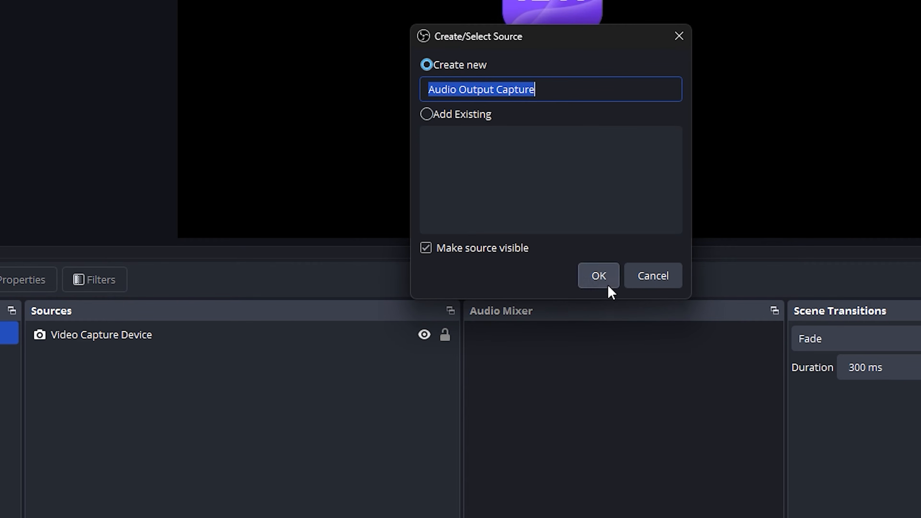
{"action": "left_click", "coordinate": [604, 277]}
{"action": "left_click", "coordinate": [362, 70]}
{"action": "left_click", "coordinate": [513, 122]}
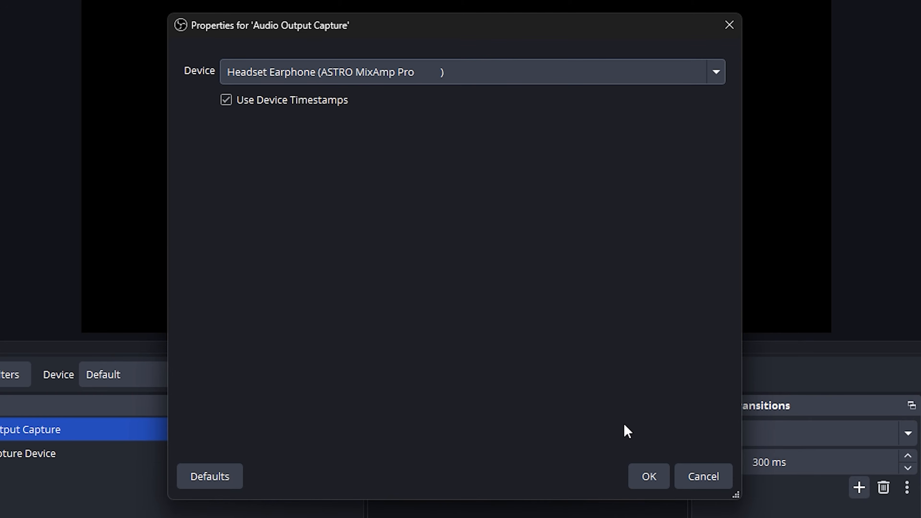
{"action": "left_click", "coordinate": [644, 480]}
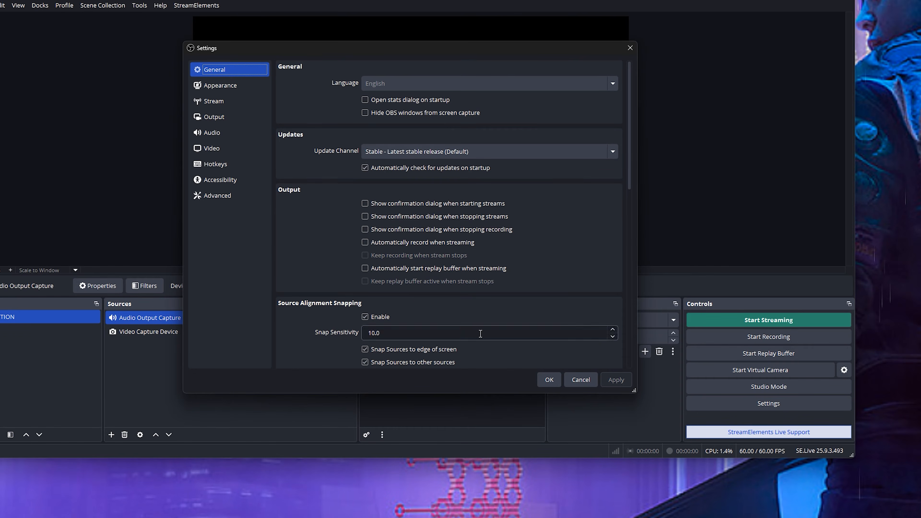
Set the global Mic/Auxiliary Audio device to Headset Microphone (ASTRO MixAmp Pro) and toggle mute on Audio Output Capture in the mixer
{"action": "left_click", "coordinate": [234, 132]}
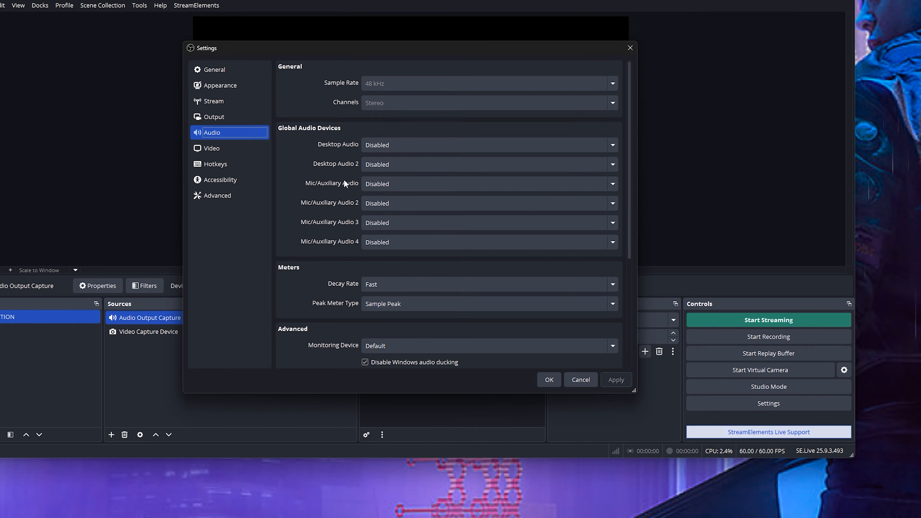
{"action": "scroll", "coordinate": [311, 188], "scroll_direction": "down", "scroll_amount": 5}
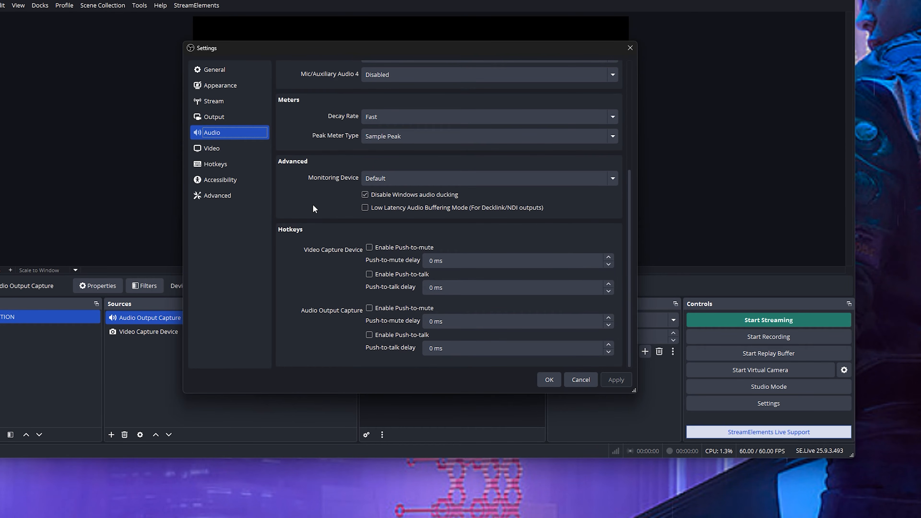
{"action": "scroll", "coordinate": [318, 207], "scroll_direction": "up", "scroll_amount": 5}
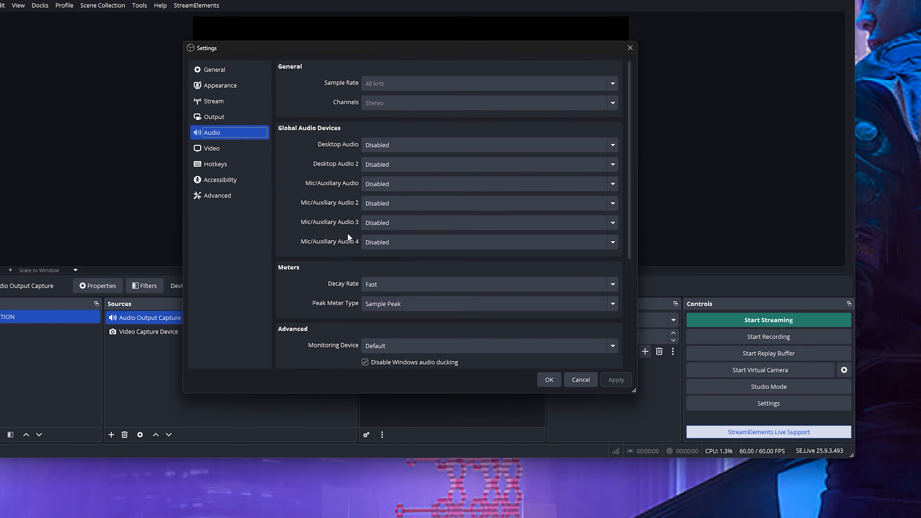
{"action": "left_click", "coordinate": [393, 186]}
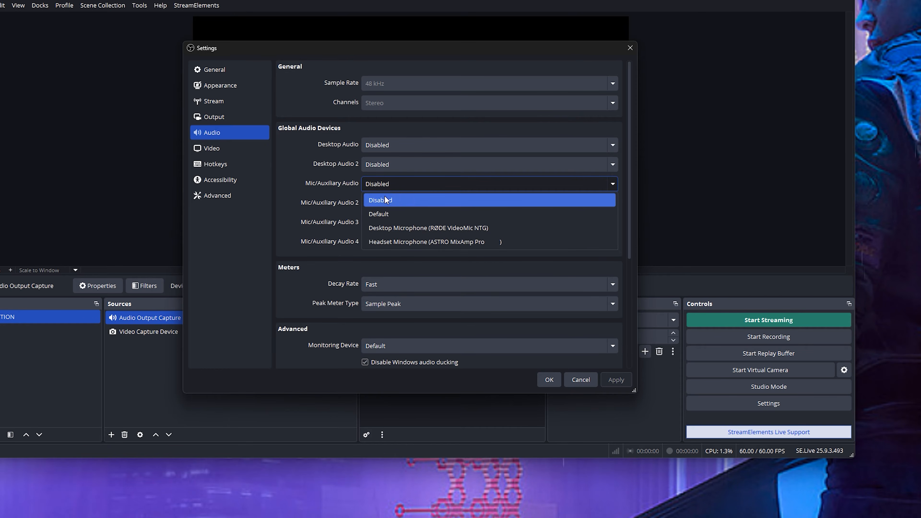
{"action": "left_click", "coordinate": [461, 242]}
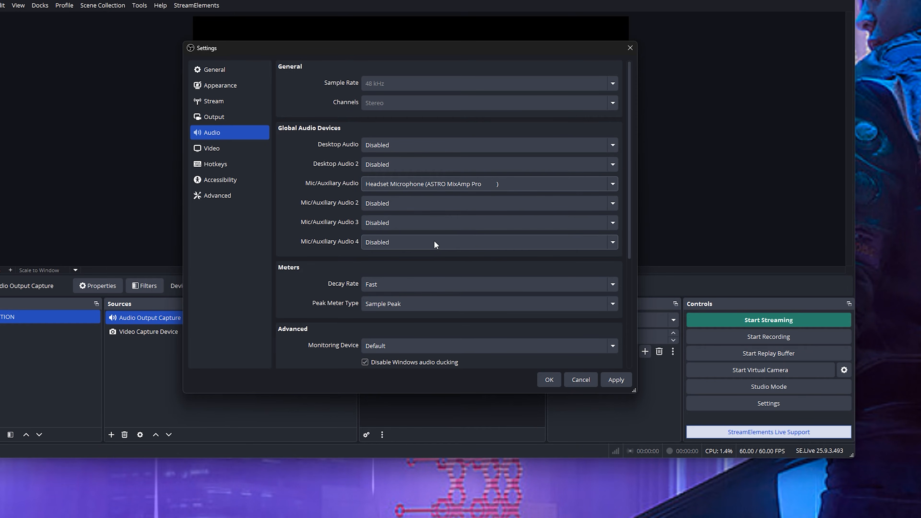
{"action": "left_click", "coordinate": [540, 382]}
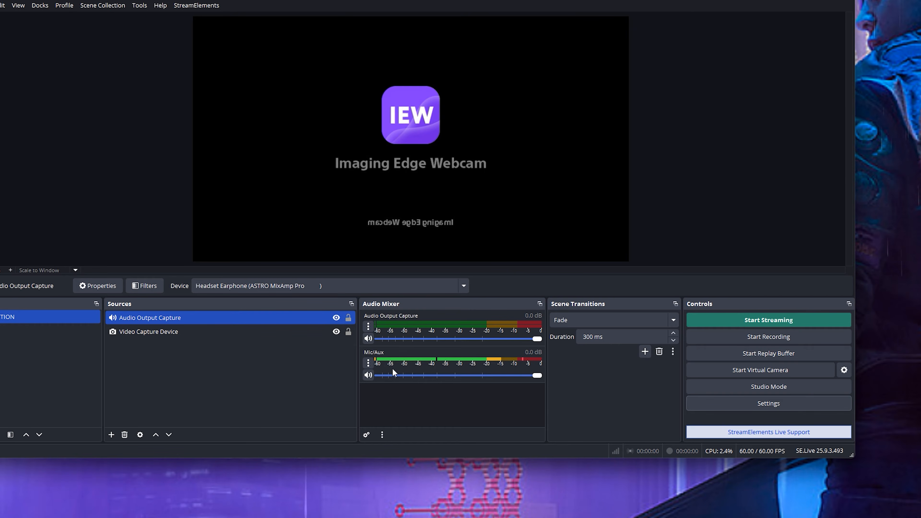
{"action": "left_click", "coordinate": [369, 339]}
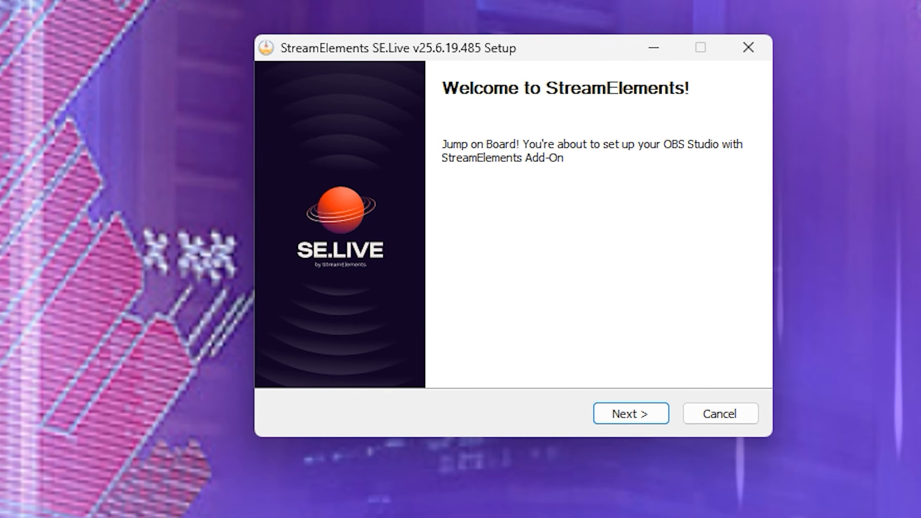
Install StreamElements SE.Live in the offered location, finishing setup with launch and desktop shortcut enabled
{"action": "left_click", "coordinate": [627, 416]}
{"action": "left_click", "coordinate": [634, 424]}
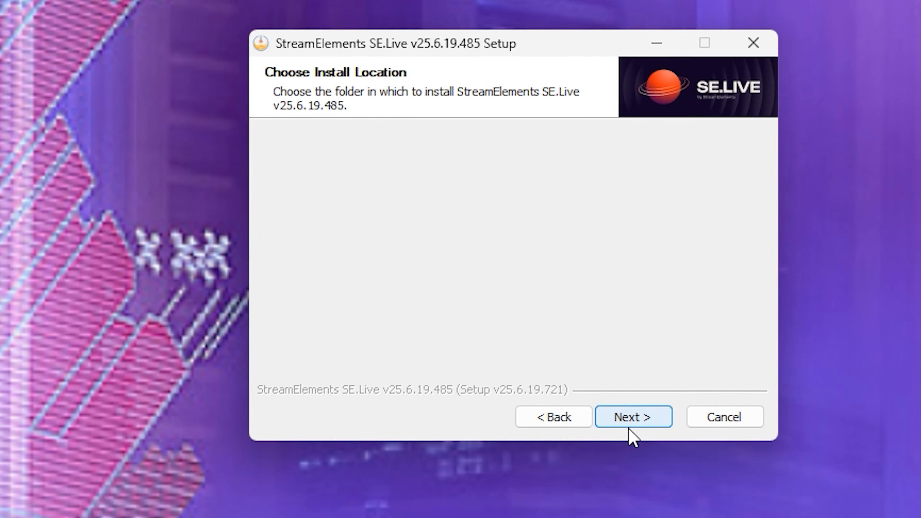
{"action": "left_click", "coordinate": [634, 425]}
{"action": "left_click", "coordinate": [634, 426]}
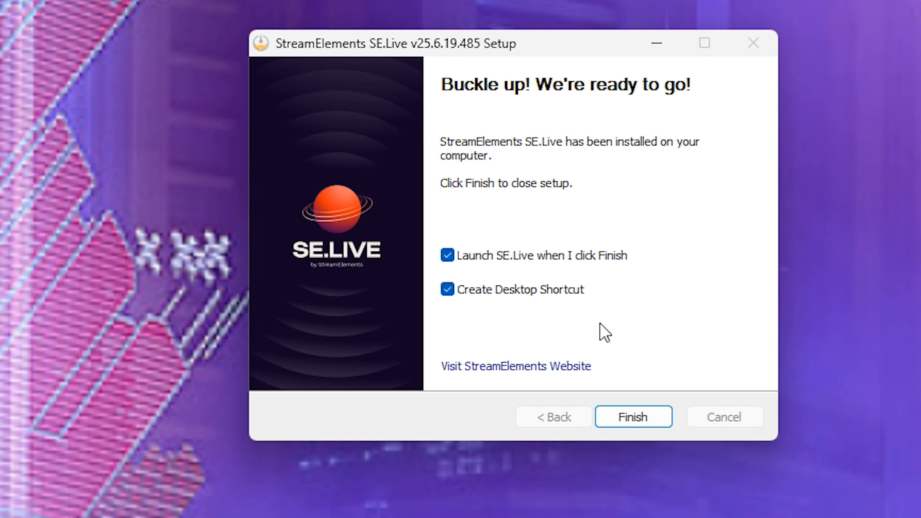
{"action": "left_click", "coordinate": [638, 419]}
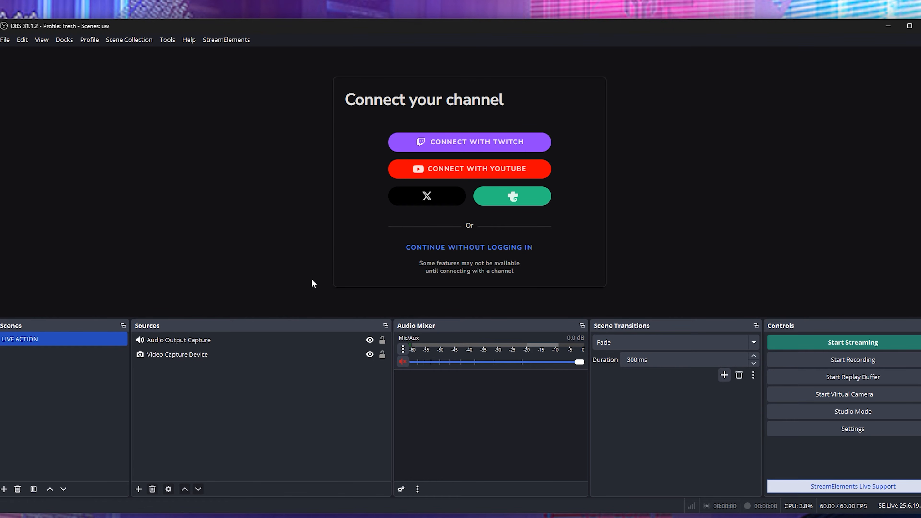
Connect the channel with YouTube, dismiss the unsupported plugins notice and close the TikTok Chat dock
{"action": "left_click", "coordinate": [461, 170]}
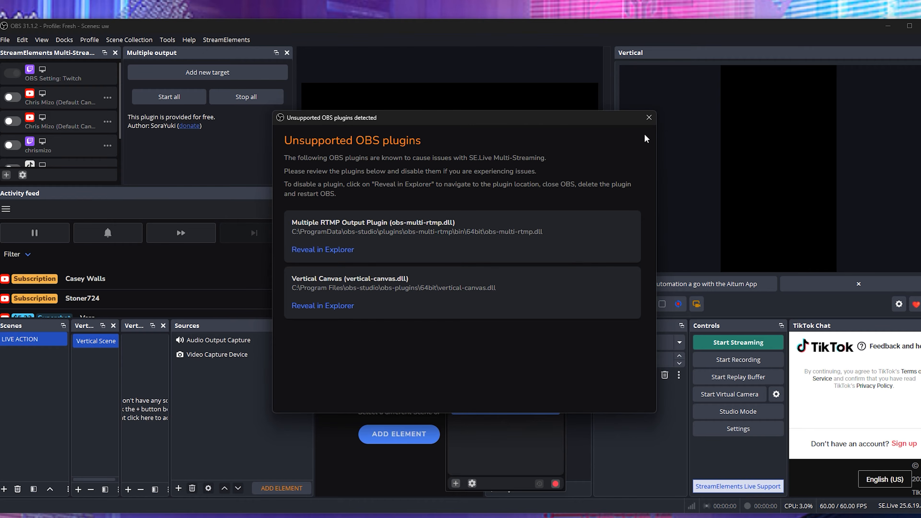
{"action": "left_click", "coordinate": [648, 119]}
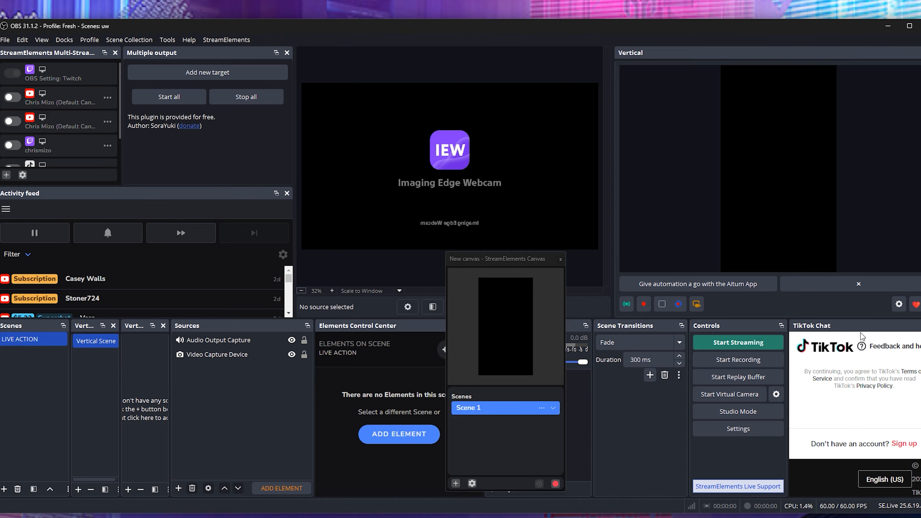
{"action": "left_click", "coordinate": [920, 326]}
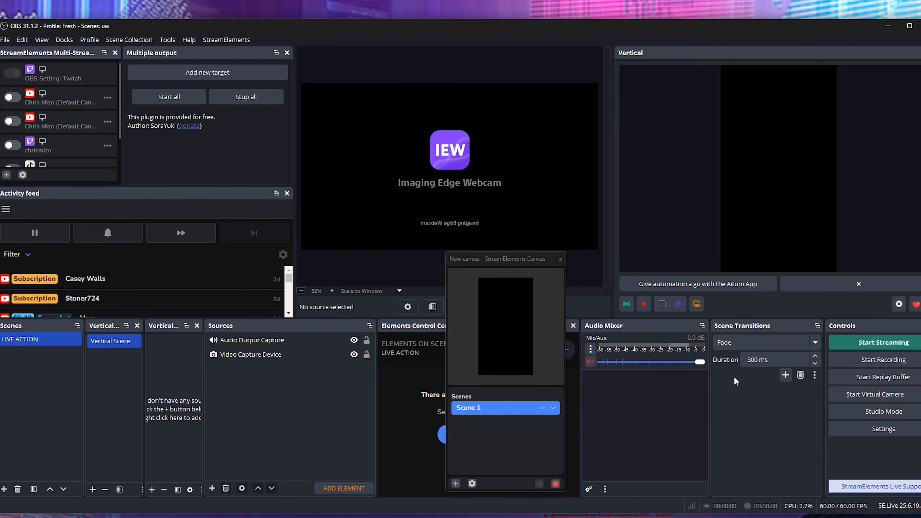
Dock the floating New canvas window together with the Vertical dock and close the Elements Control Center
{"action": "left_click_drag", "start_coordinate": [487, 266], "coordinate": [428, 189]}
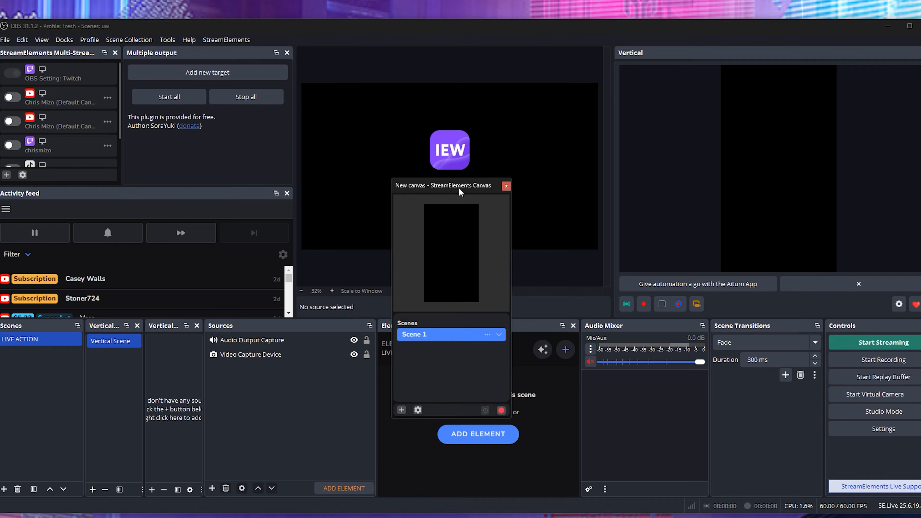
{"action": "left_click_drag", "start_coordinate": [463, 184], "coordinate": [504, 189]}
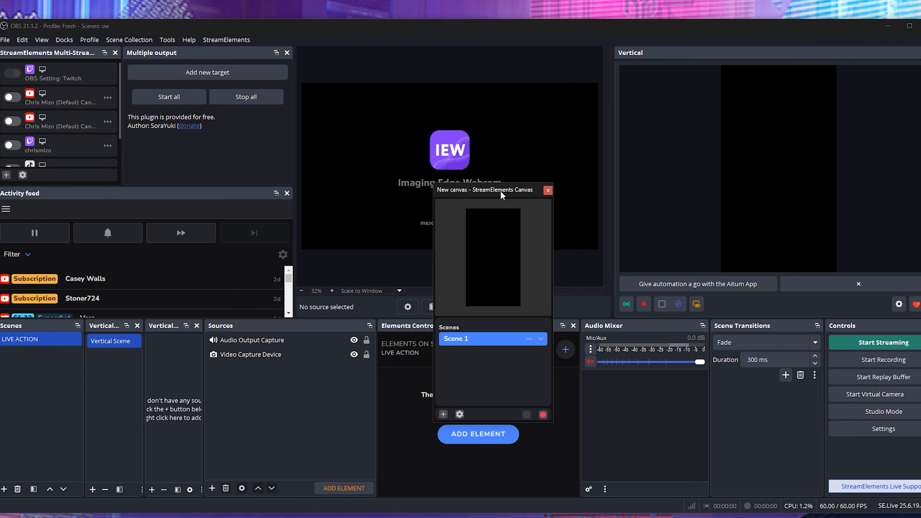
{"action": "left_click_drag", "start_coordinate": [501, 191], "coordinate": [773, 211]}
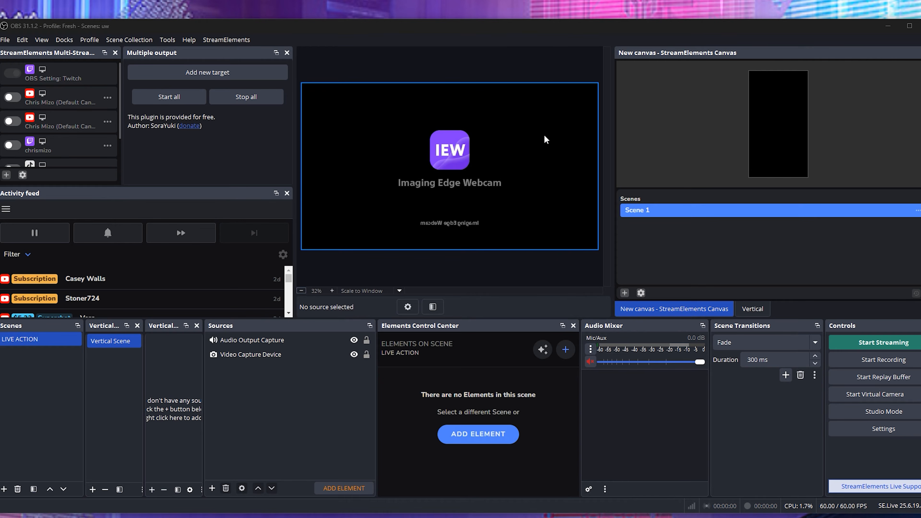
{"action": "left_click", "coordinate": [574, 326]}
Look through the activity feed, then remove the Multiple output dock from the layout
{"action": "scroll", "coordinate": [129, 299], "scroll_direction": "down", "scroll_amount": 2}
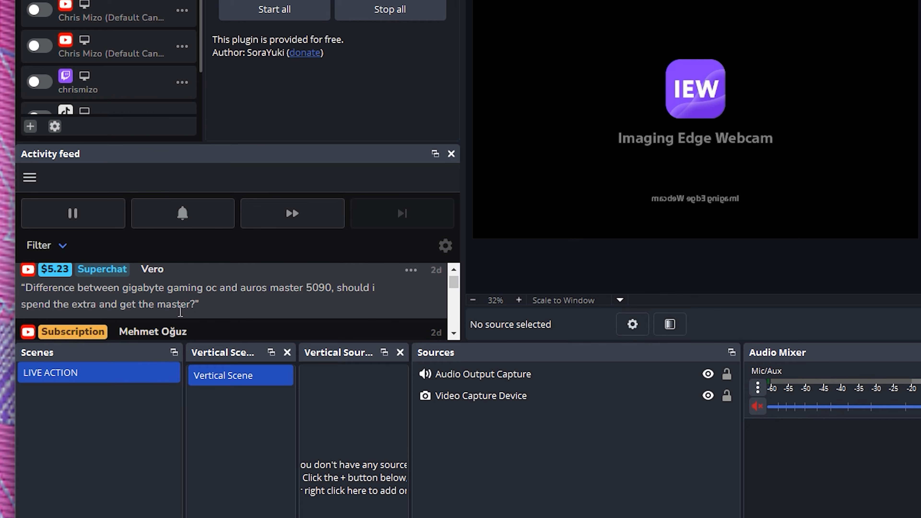
{"action": "scroll", "coordinate": [178, 316], "scroll_direction": "down", "scroll_amount": 4}
{"action": "scroll", "coordinate": [178, 318], "scroll_direction": "up", "scroll_amount": 5}
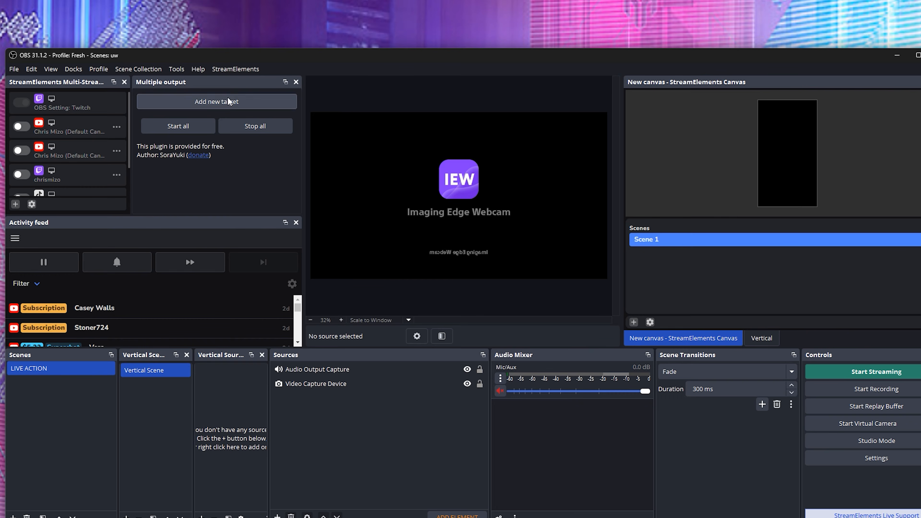
{"action": "left_click", "coordinate": [296, 82]}
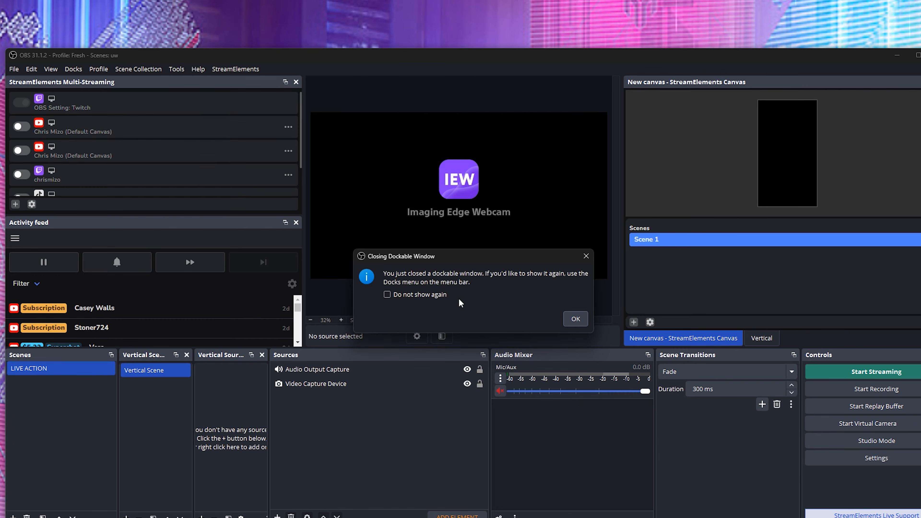
{"action": "left_click", "coordinate": [575, 319]}
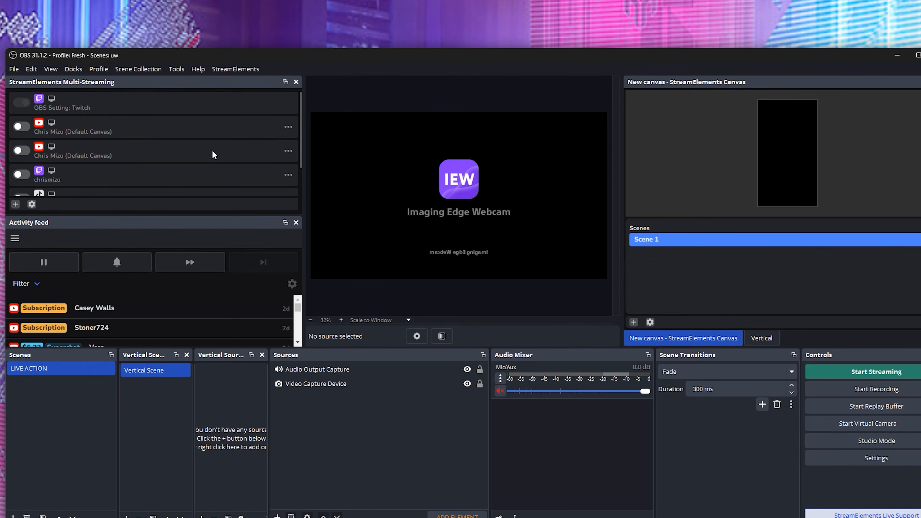
Enable both YouTube outputs in StreamElements Multi-Streaming
{"action": "mouse_move", "coordinate": [39, 110]}
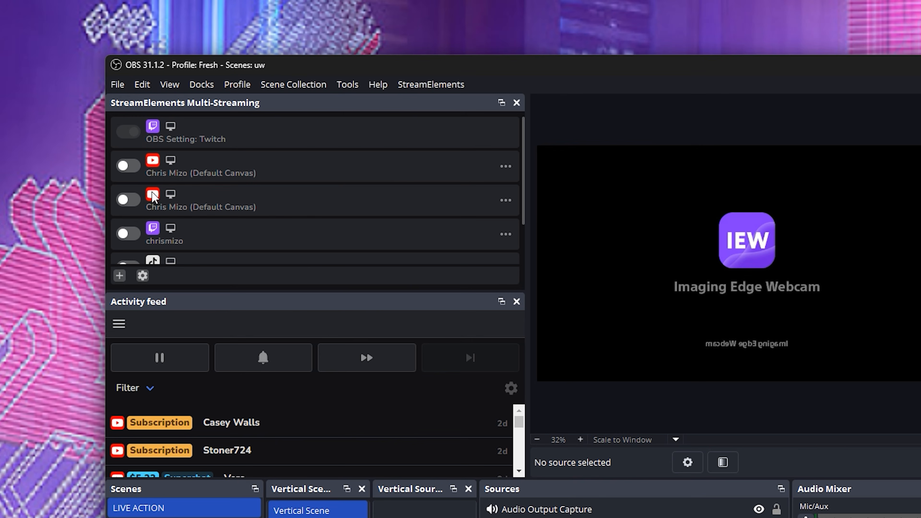
{"action": "left_click", "coordinate": [127, 166]}
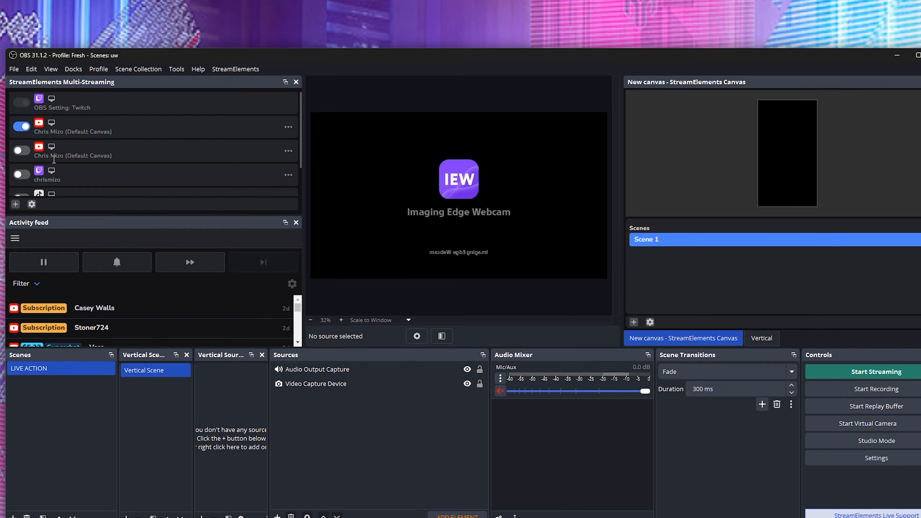
{"action": "left_click", "coordinate": [26, 149]}
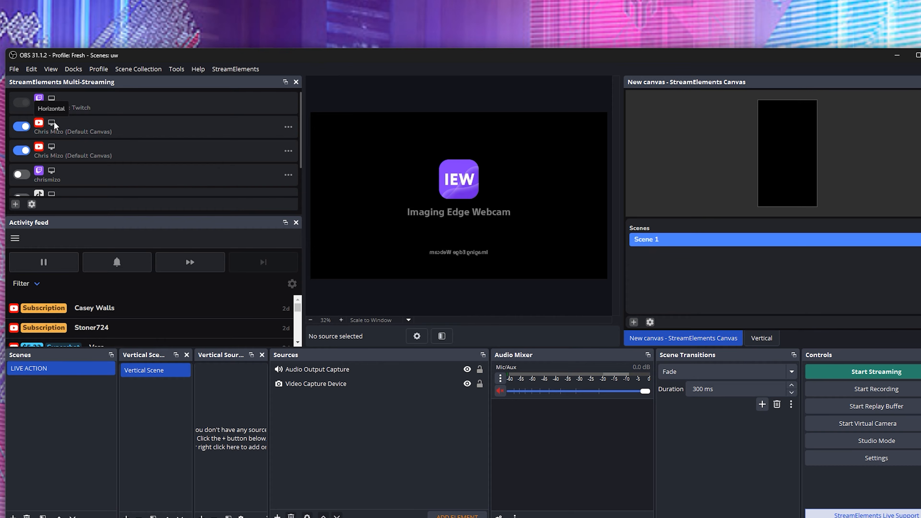
Rename the New canvas to Vert in the multi-streaming canvas settings and save the changes
{"action": "left_click", "coordinate": [288, 151]}
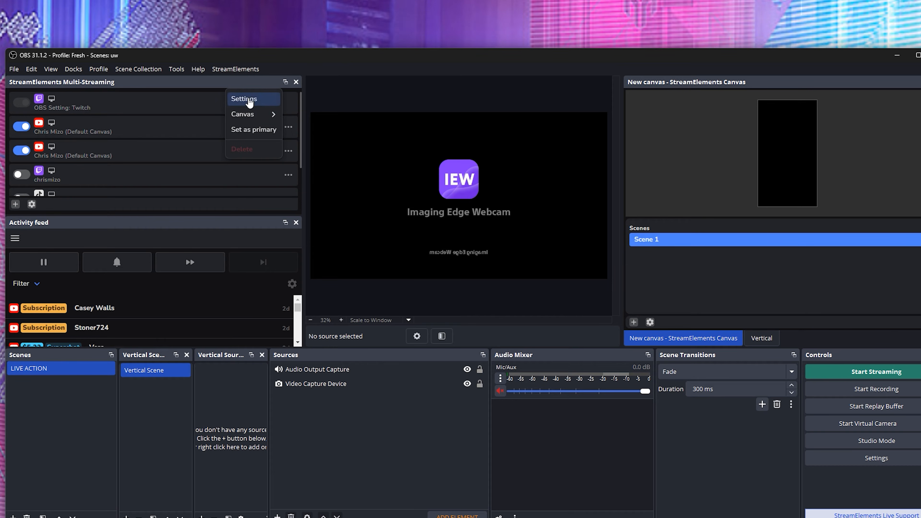
{"action": "left_click", "coordinate": [249, 100]}
{"action": "left_click", "coordinate": [403, 155]}
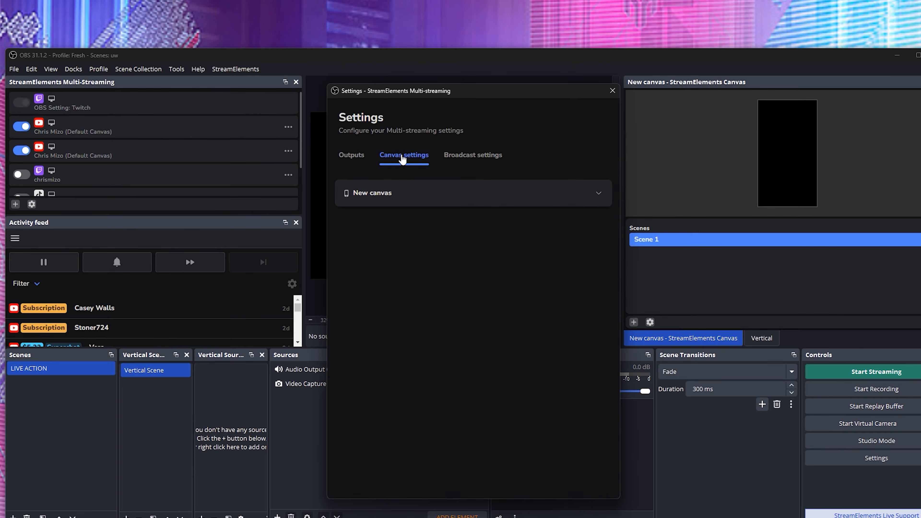
{"action": "left_click", "coordinate": [435, 192]}
{"action": "left_click_drag", "start_coordinate": [398, 246], "coordinate": [326, 247]}
{"action": "type", "text": "Ver"}
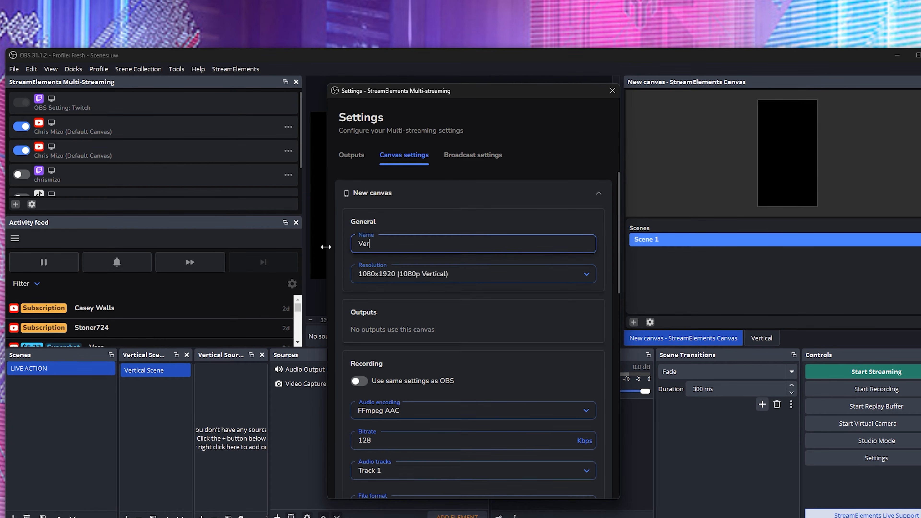
{"action": "type", "text": "t"}
{"action": "scroll", "coordinate": [541, 263], "scroll_direction": "down", "scroll_amount": 15}
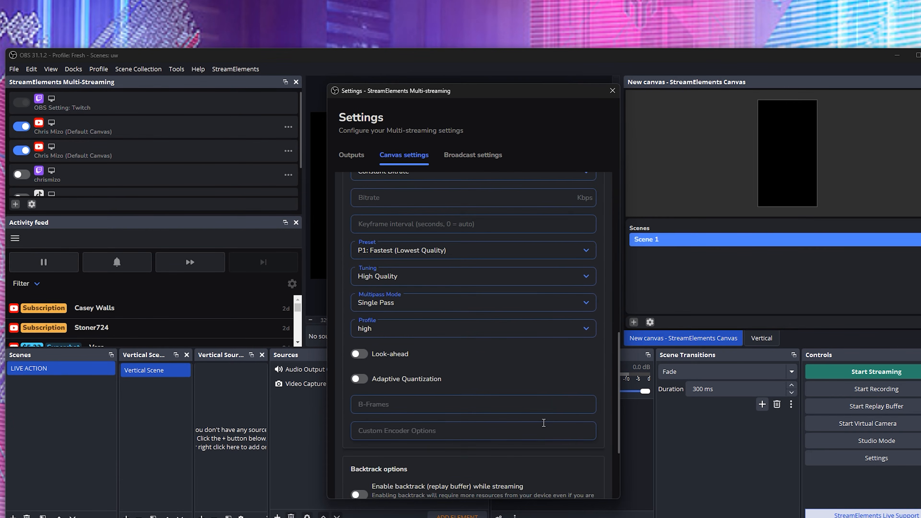
{"action": "left_click", "coordinate": [545, 467]}
Review the multi-streaming outputs, canvas and broadcast settings, then close the settings
{"action": "left_click", "coordinate": [389, 160]}
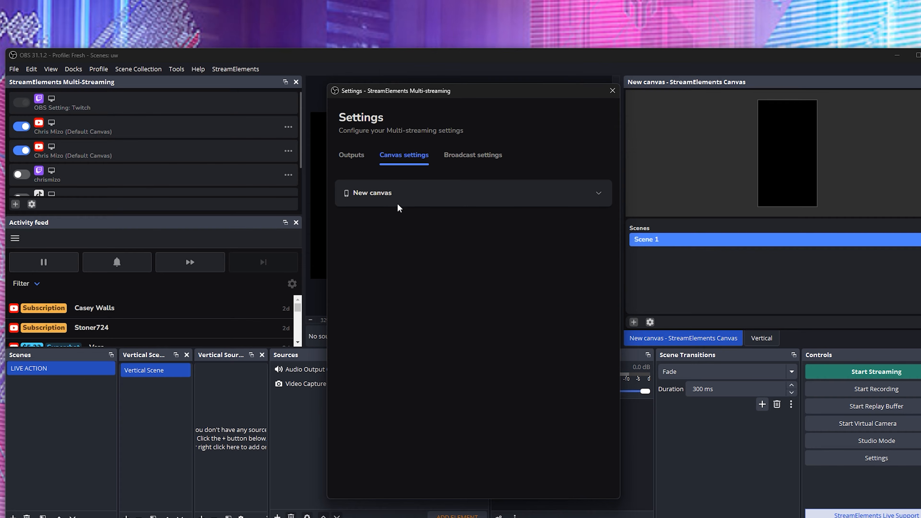
{"action": "left_click", "coordinate": [350, 155]}
{"action": "left_click", "coordinate": [397, 157]}
{"action": "left_click", "coordinate": [397, 192]}
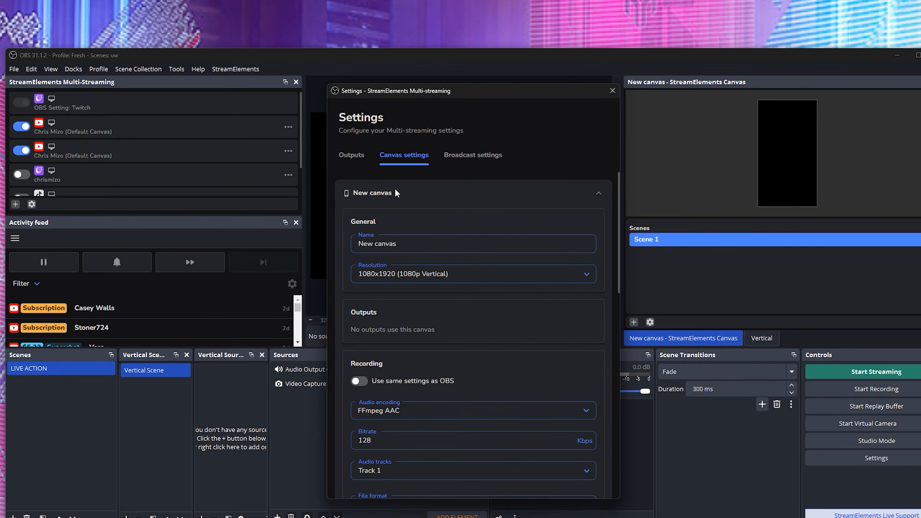
{"action": "scroll", "coordinate": [529, 345], "scroll_direction": "down", "scroll_amount": 10}
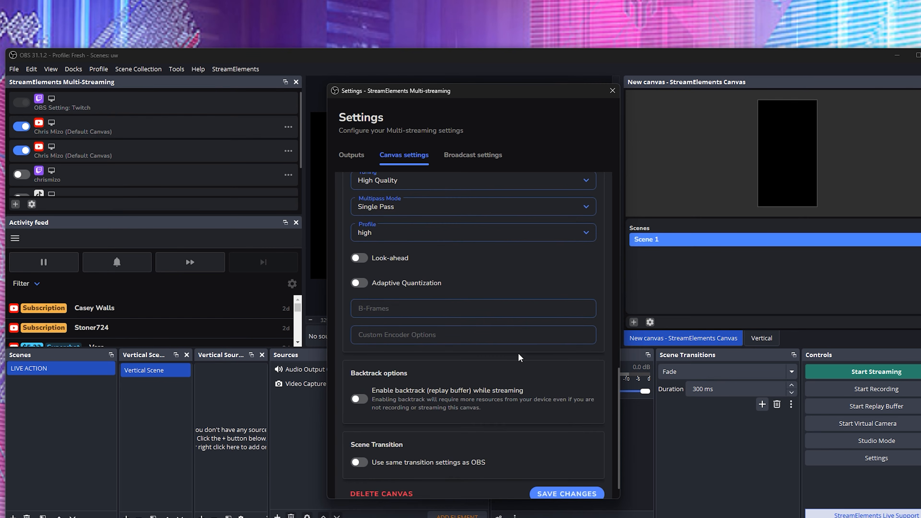
{"action": "scroll", "coordinate": [509, 361], "scroll_direction": "down", "scroll_amount": 1}
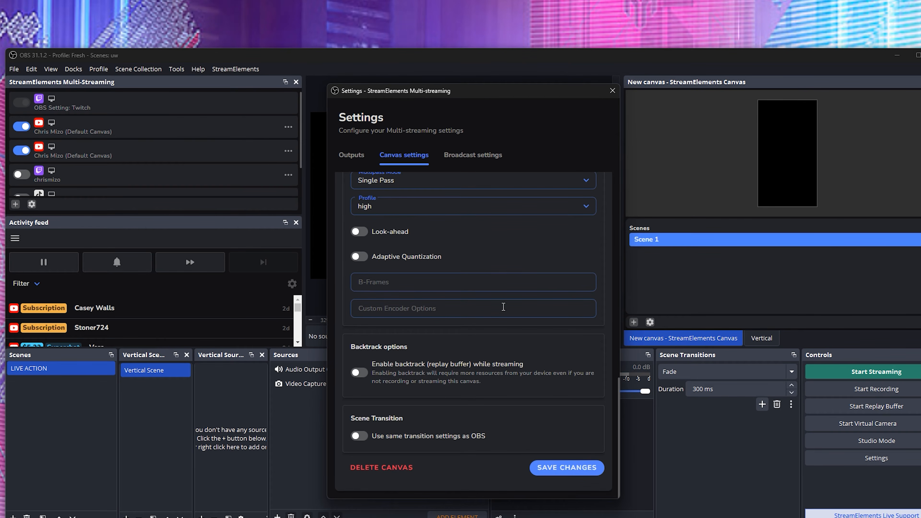
{"action": "left_click", "coordinate": [472, 156]}
{"action": "left_click", "coordinate": [351, 155]}
{"action": "left_click", "coordinate": [613, 91]}
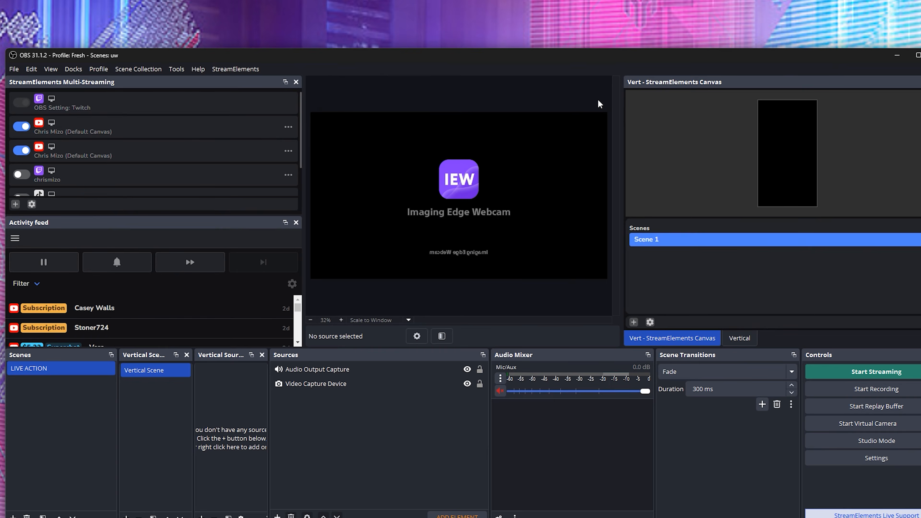
Assign the second YouTube output to the Vert canvas
{"action": "left_click", "coordinate": [553, 158]}
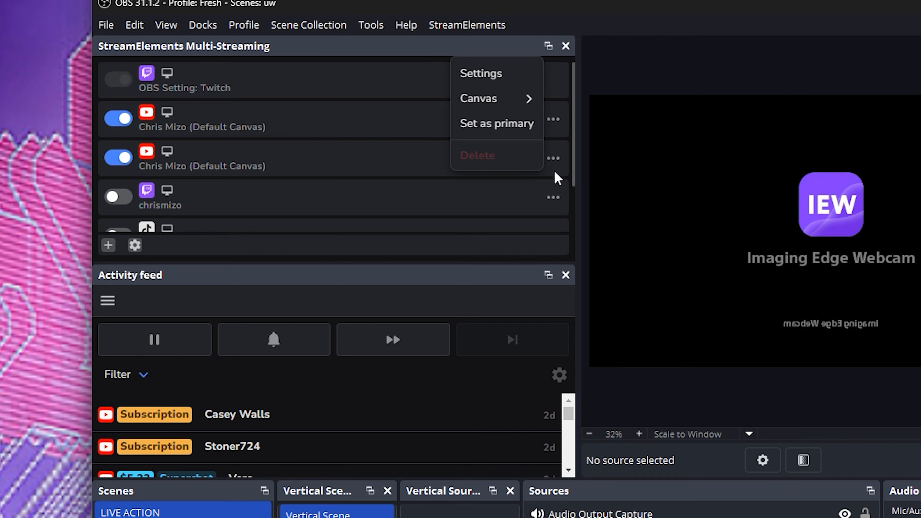
{"action": "mouse_move", "coordinate": [504, 99]}
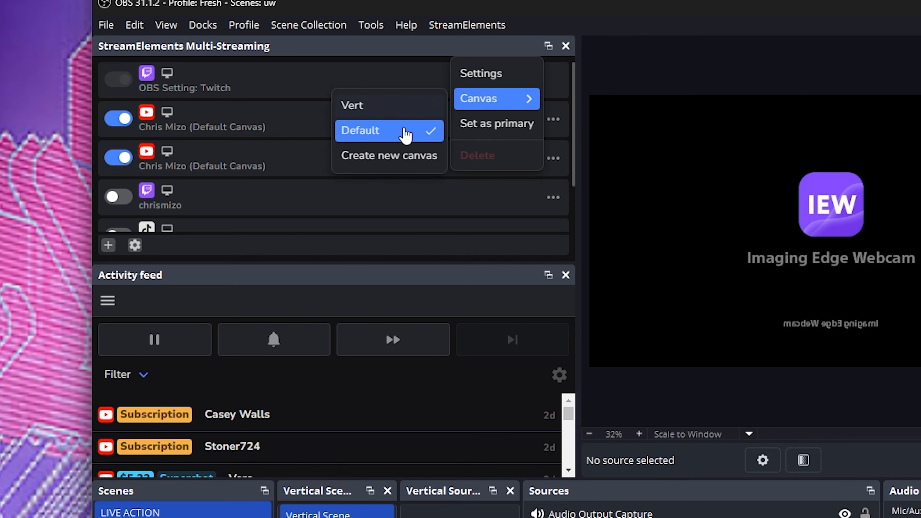
{"action": "left_click", "coordinate": [417, 118]}
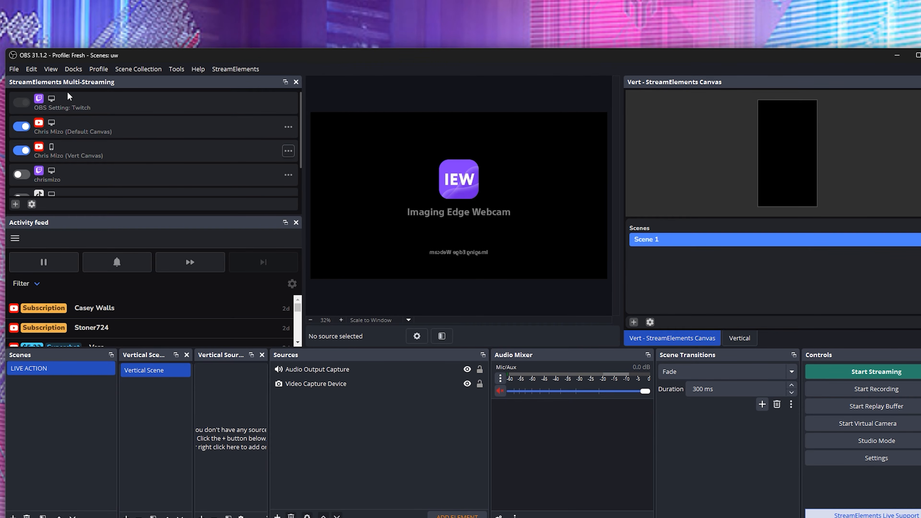
Dock the StreamElements Multi-Streaming panel between the preview and the Vert canvas, and browse the Activity feed
{"action": "left_click_drag", "start_coordinate": [73, 81], "coordinate": [642, 138]}
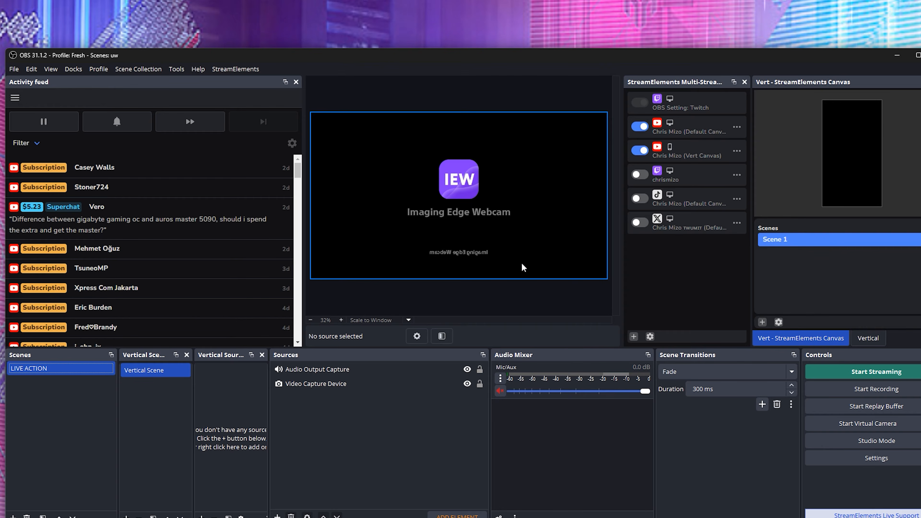
{"action": "scroll", "coordinate": [147, 202], "scroll_direction": "down", "scroll_amount": 2}
{"action": "scroll", "coordinate": [147, 201], "scroll_direction": "up", "scroll_amount": 2}
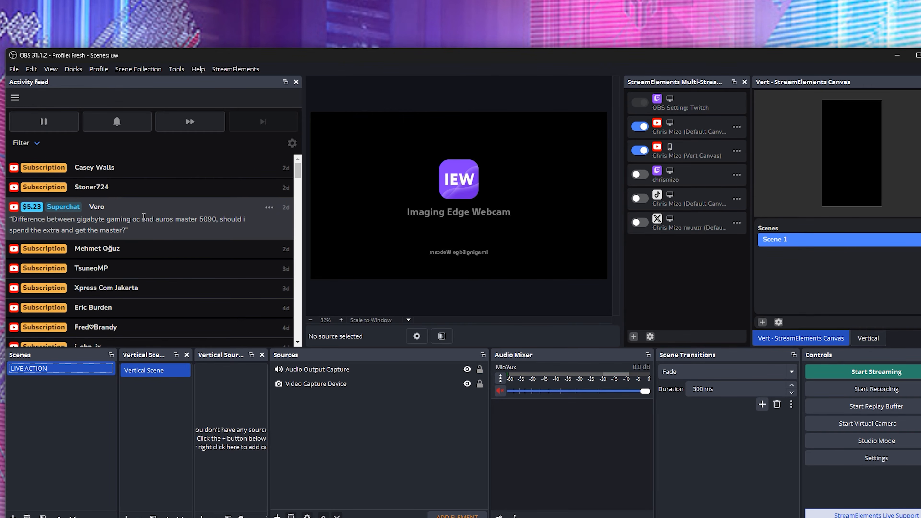
{"action": "scroll", "coordinate": [151, 205], "scroll_direction": "down", "scroll_amount": 4}
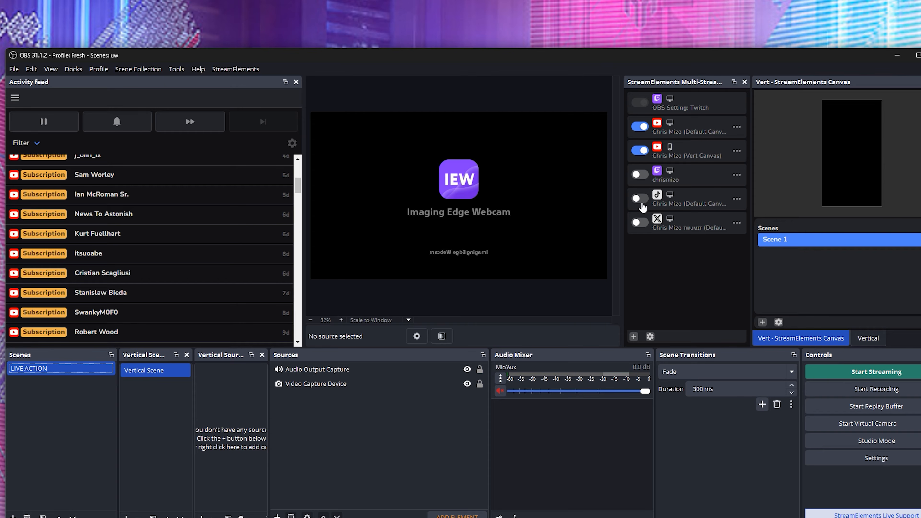
Enable the TikTok output in StreamElements Multi-Streaming and assign it to the Vert canvas
{"action": "left_click", "coordinate": [640, 205]}
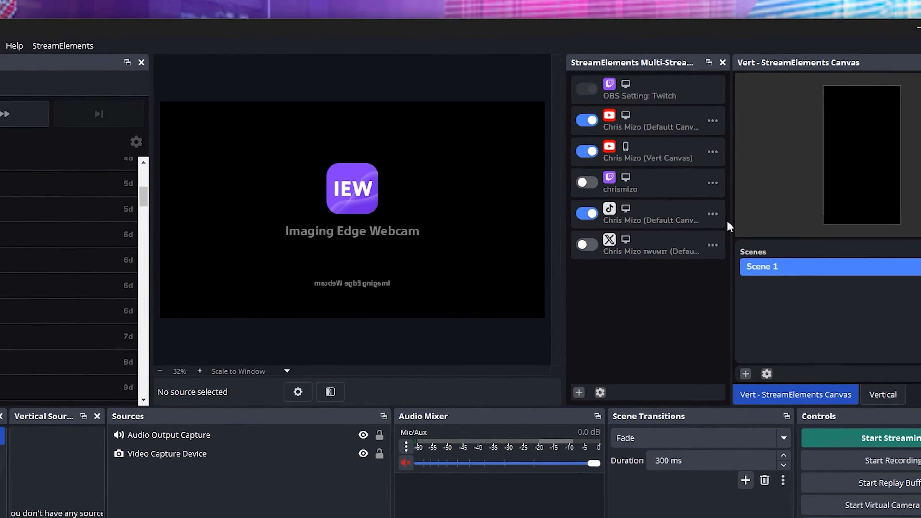
{"action": "left_click", "coordinate": [713, 214]}
{"action": "left_click", "coordinate": [655, 143]}
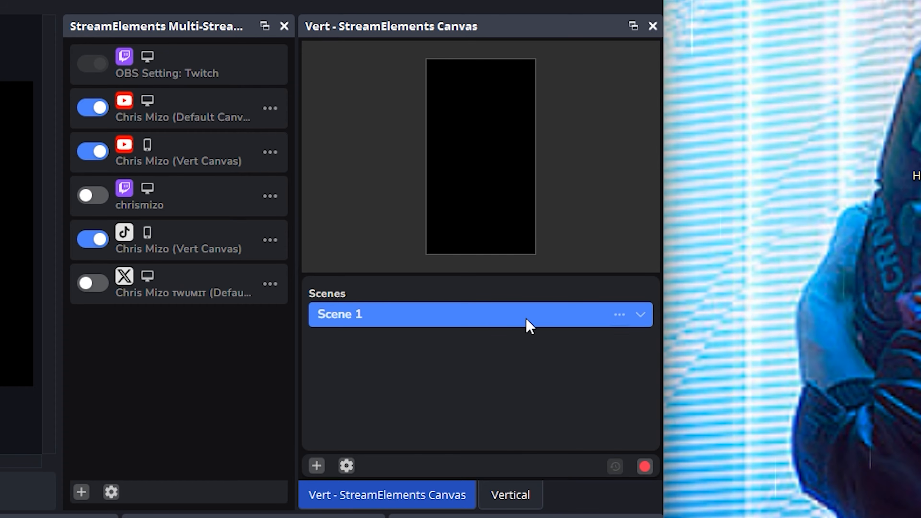
Add the existing Video Capture Device as a visible source to Scene 1 of the Vert canvas
{"action": "left_click", "coordinate": [642, 316]}
{"action": "left_click", "coordinate": [619, 315]}
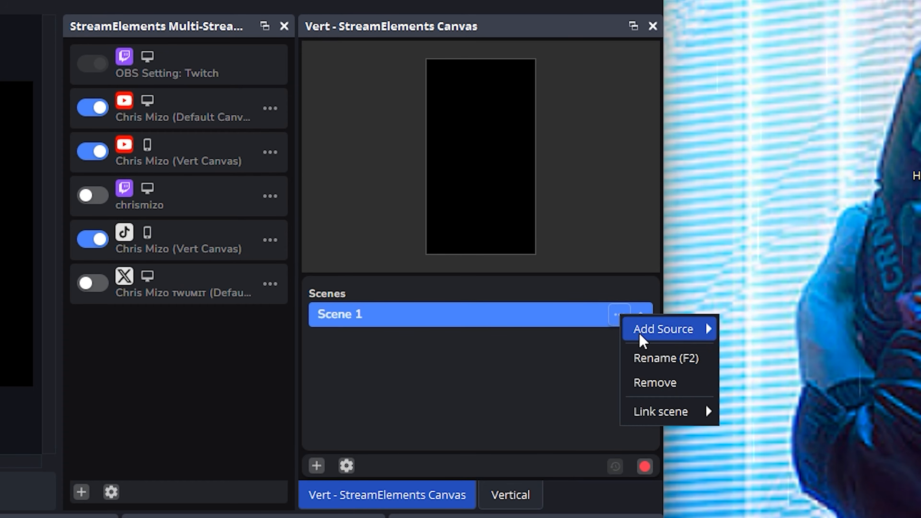
{"action": "mouse_move", "coordinate": [642, 341]}
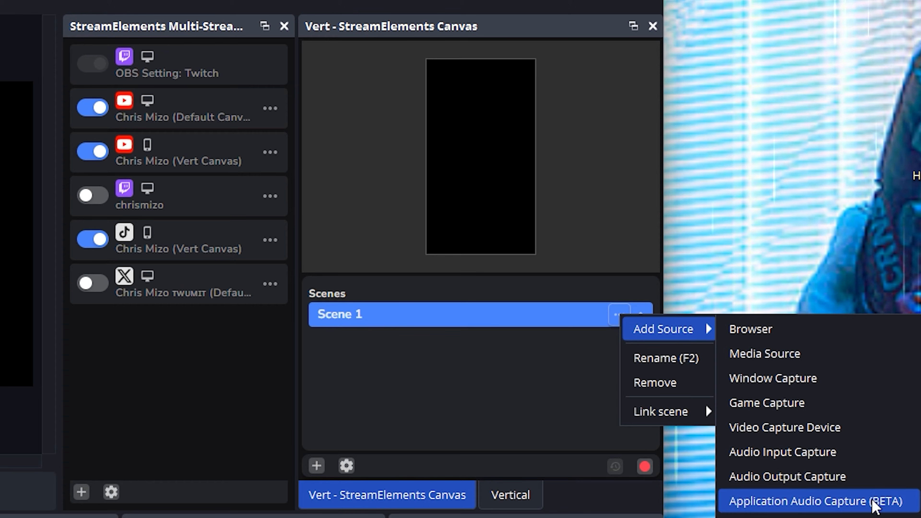
{"action": "left_click", "coordinate": [849, 452]}
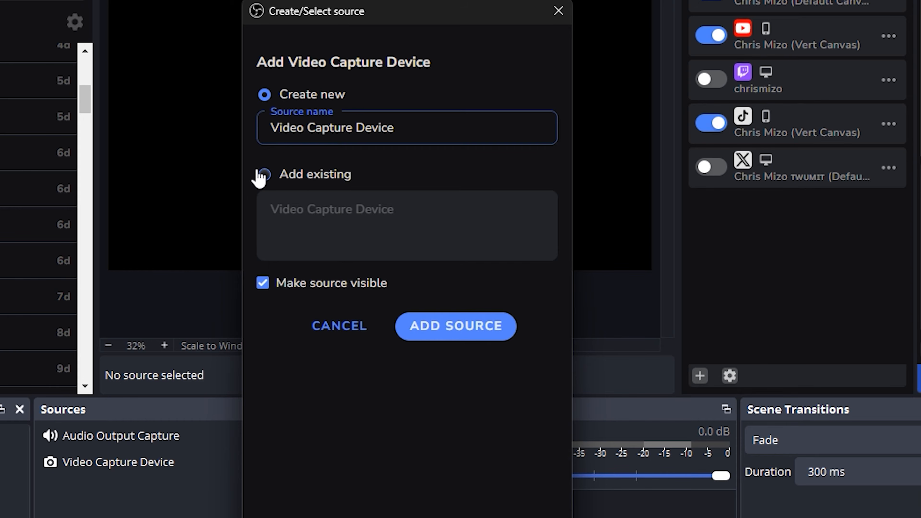
{"action": "left_click", "coordinate": [260, 175]}
{"action": "left_click", "coordinate": [307, 214]}
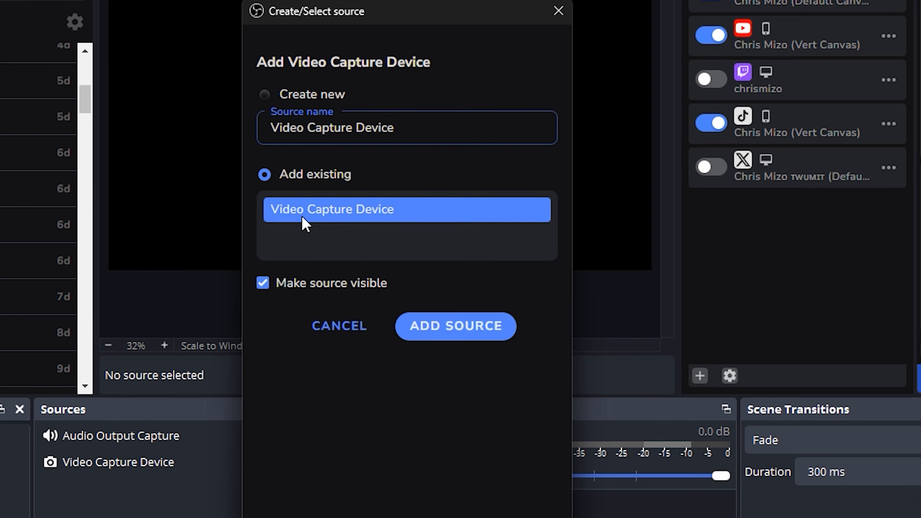
{"action": "left_click", "coordinate": [434, 335]}
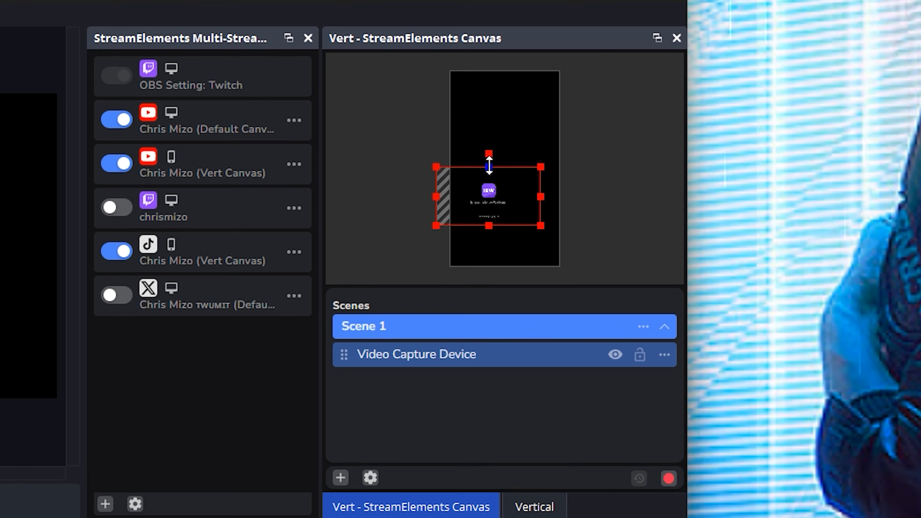
Enlarge and reposition the Video Capture Device source so it fills the full height of the Vert canvas, roughly centred, and deselect it
{"action": "left_click_drag", "start_coordinate": [489, 166], "coordinate": [550, 47]}
{"action": "left_click_drag", "start_coordinate": [520, 100], "coordinate": [443, 141]}
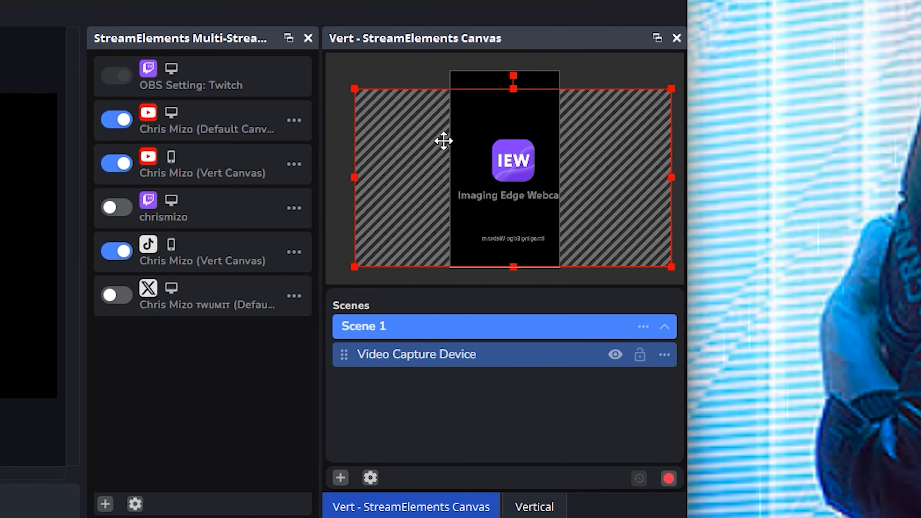
{"action": "left_click_drag", "start_coordinate": [510, 89], "coordinate": [520, 53]}
{"action": "left_click_drag", "start_coordinate": [513, 89], "coordinate": [477, 101]}
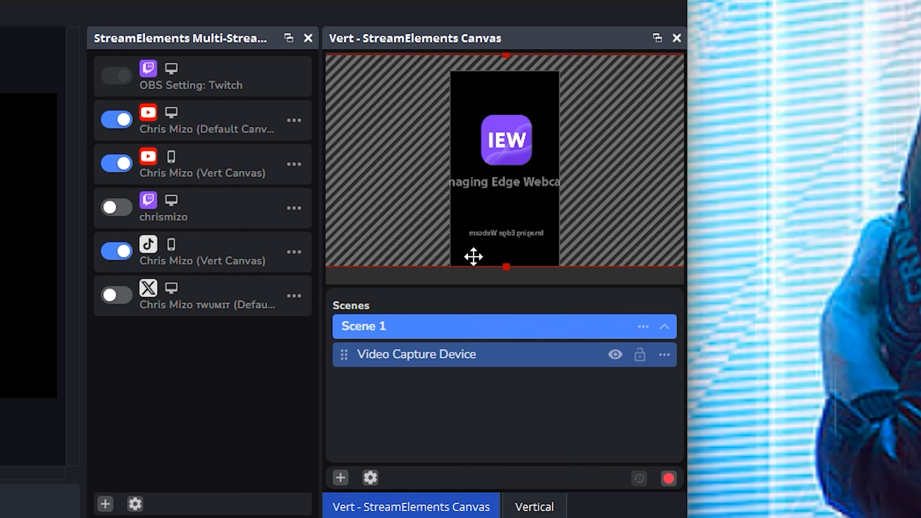
{"action": "left_click", "coordinate": [402, 275]}
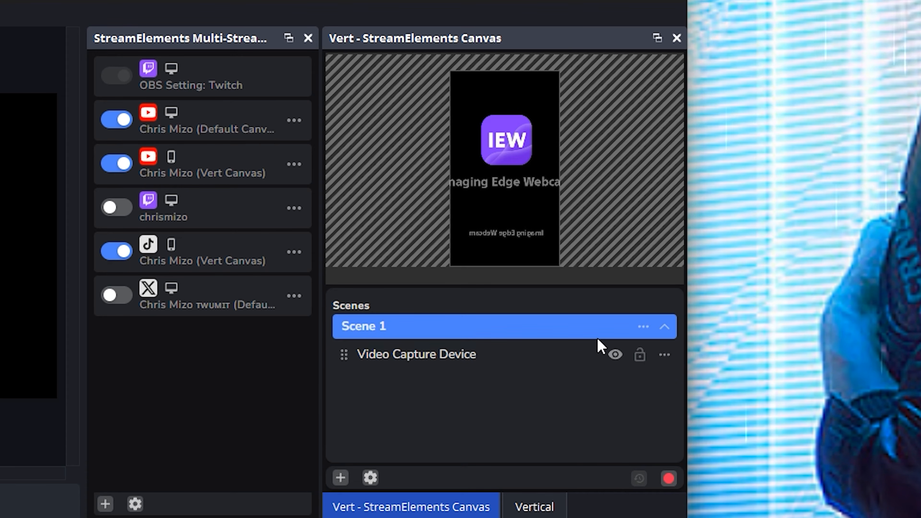
Collapse Scene 1's source list in the Vert canvas and enable the X output
{"action": "left_click", "coordinate": [664, 327]}
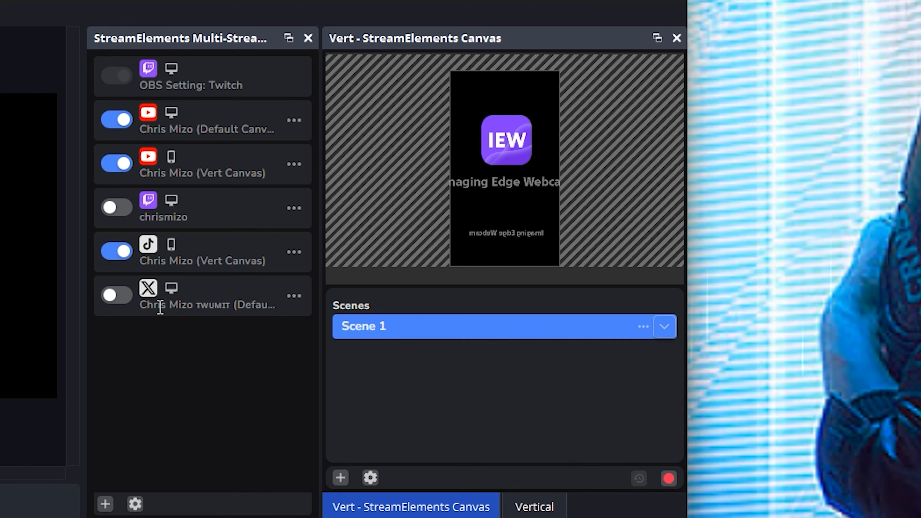
{"action": "left_click", "coordinate": [109, 296]}
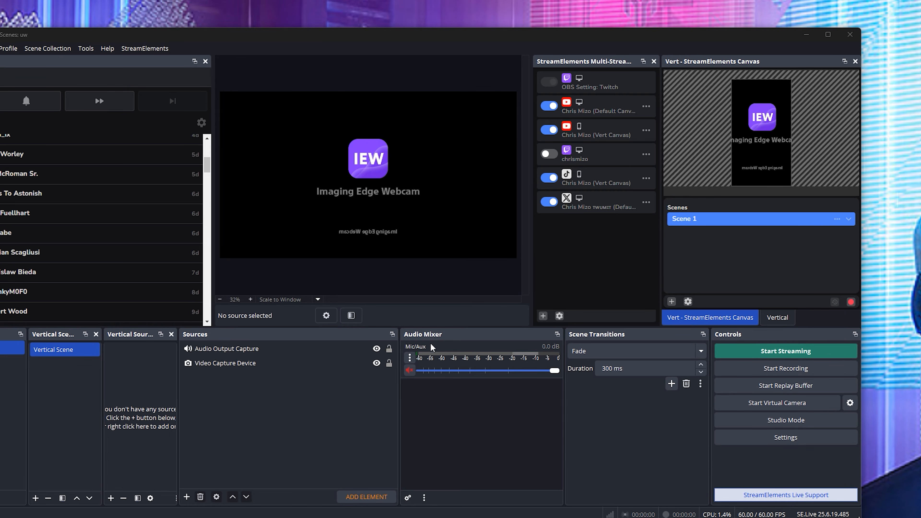
Switch to Firefox and download the Windows installer of Social Stream Ninja, socialstreamninja_win_v0.3.50_installer.zip, from its releases page
{"action": "mouse_move", "coordinate": [418, 517]}
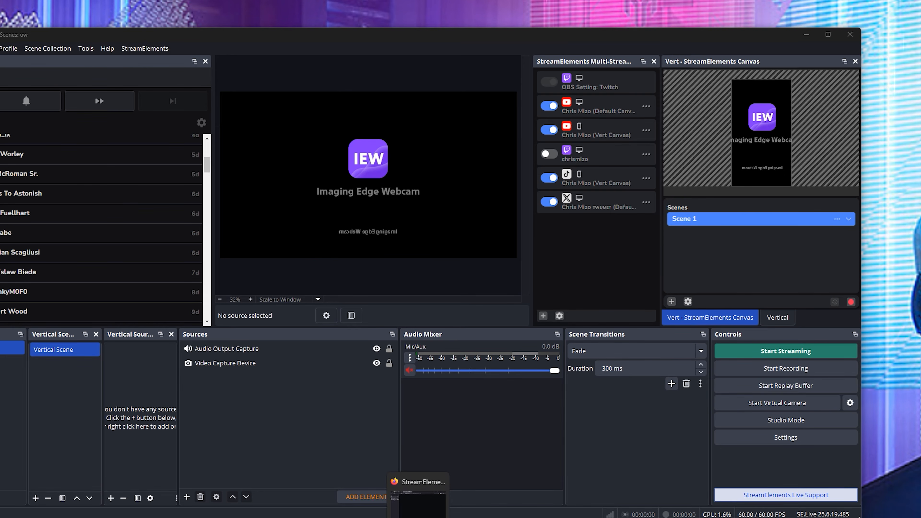
{"action": "left_click", "coordinate": [418, 517]}
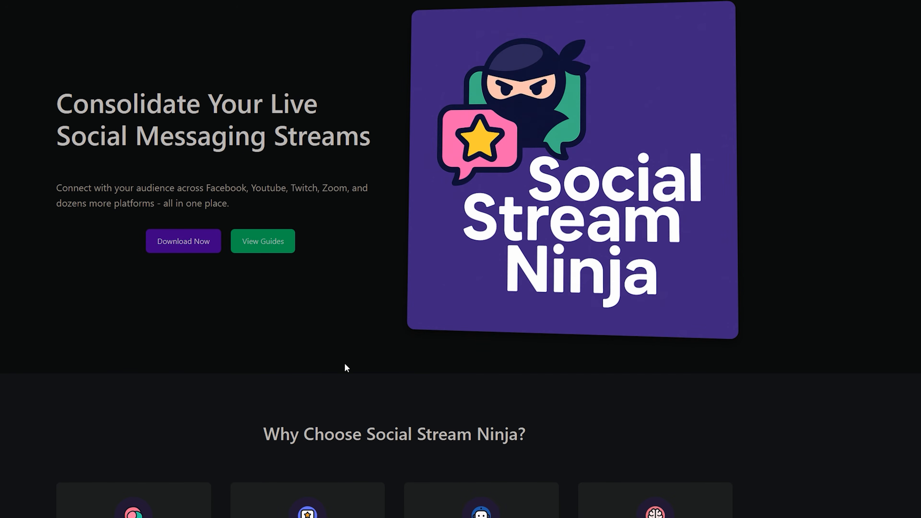
{"action": "left_click", "coordinate": [185, 242]}
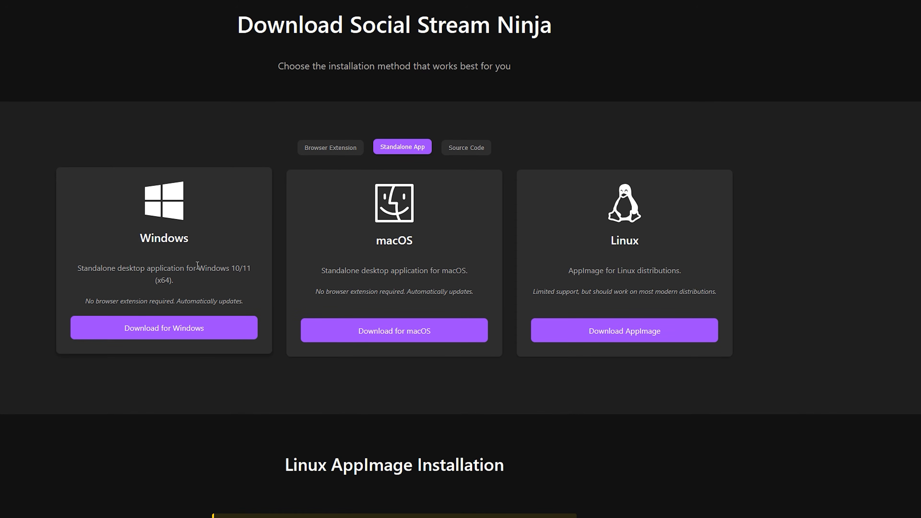
{"action": "left_click", "coordinate": [157, 330]}
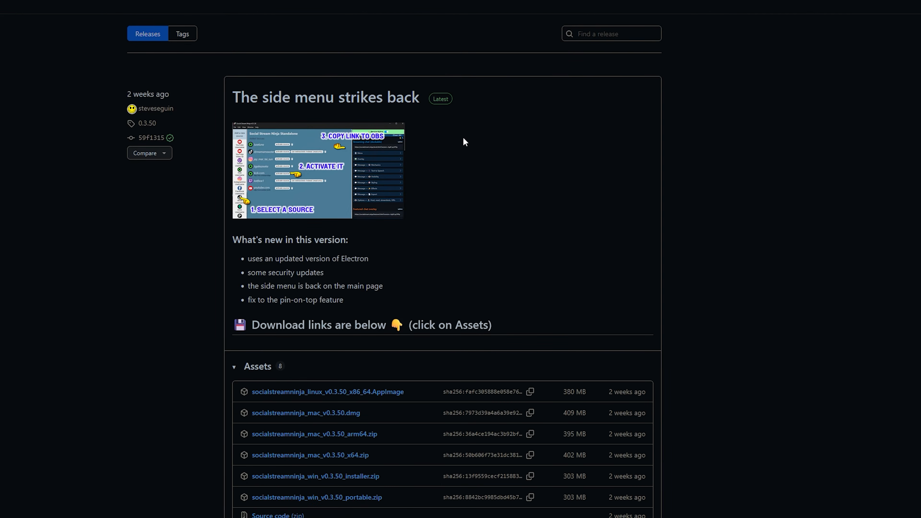
{"action": "scroll", "coordinate": [284, 365], "scroll_direction": "down", "scroll_amount": 2}
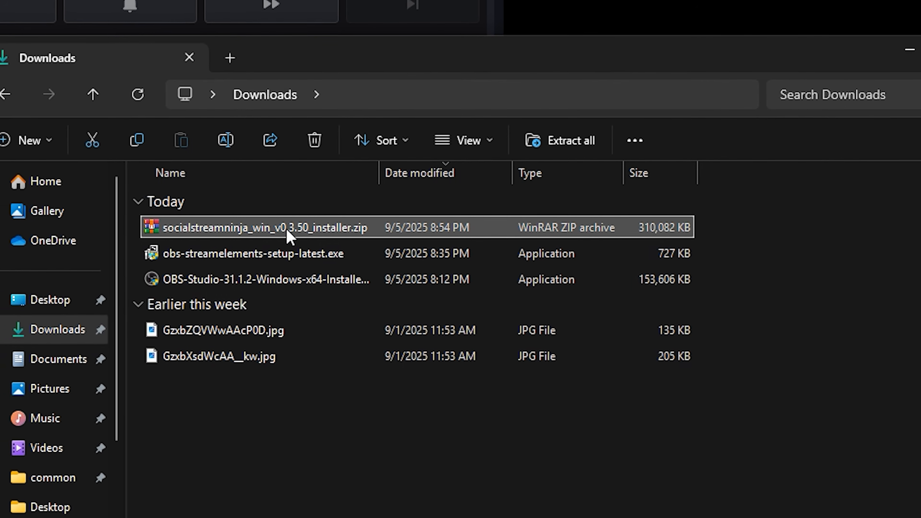
Extract socialstreamninja_win_v0.3.50_installer.zip in Downloads and run socialstreamninja-setup-0.3.50.exe despite the SmartScreen block
{"action": "right_click", "coordinate": [289, 232]}
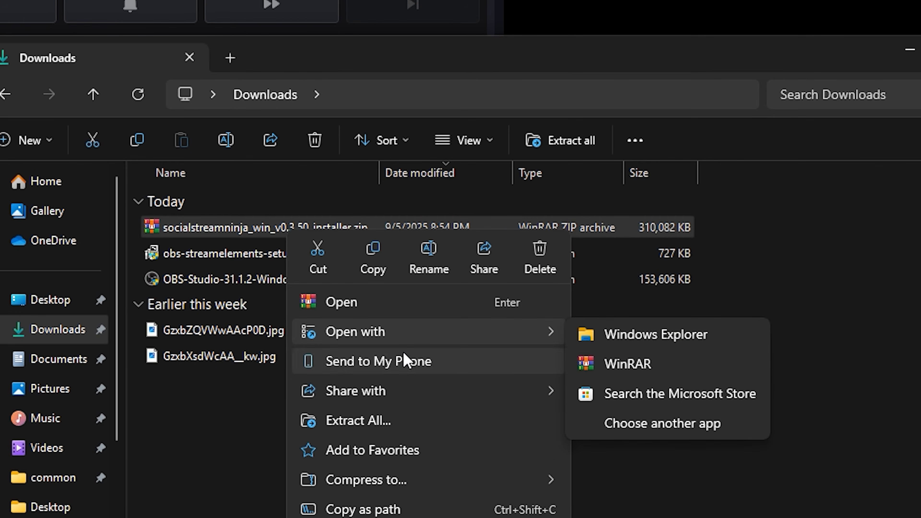
{"action": "left_click", "coordinate": [461, 427]}
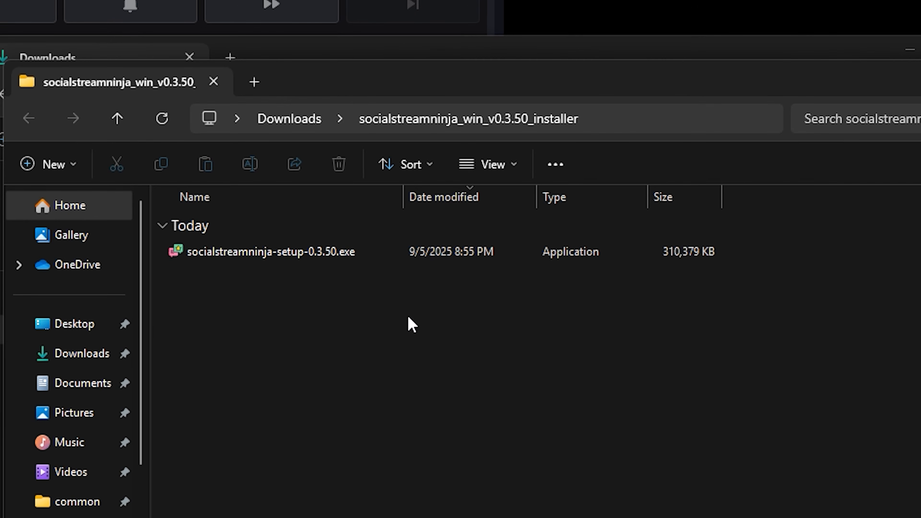
{"action": "double_click", "coordinate": [417, 256]}
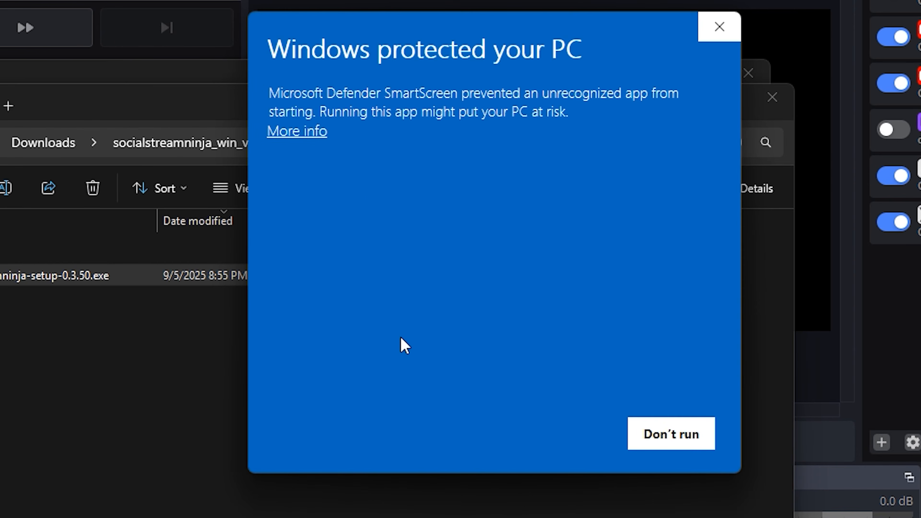
{"action": "left_click", "coordinate": [311, 133]}
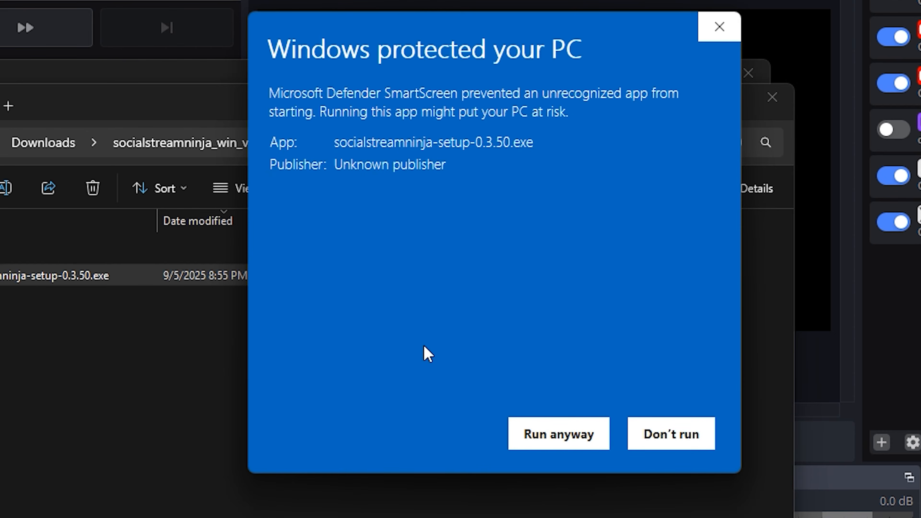
{"action": "left_click", "coordinate": [591, 441]}
Install socialstream in the default folder, finish setup with the app set to run, and close the installer folder
{"action": "left_click", "coordinate": [592, 421]}
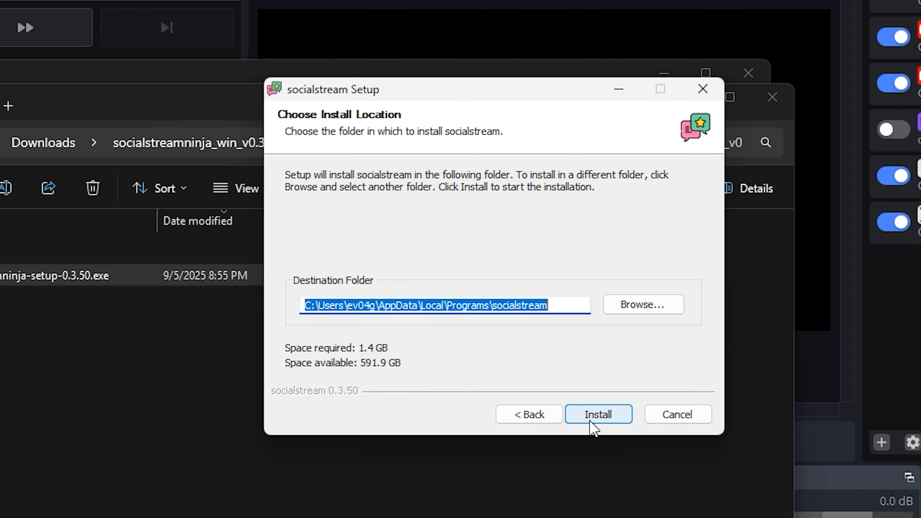
{"action": "left_click", "coordinate": [591, 421]}
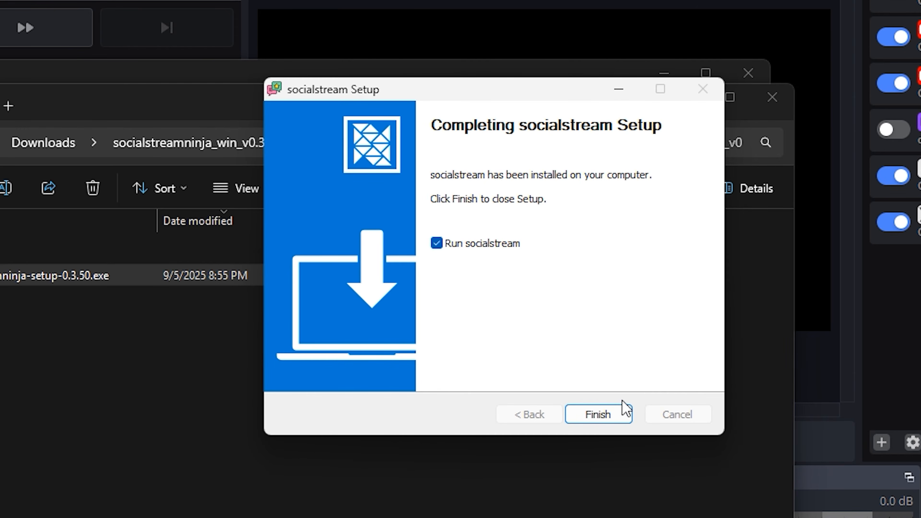
{"action": "left_click", "coordinate": [597, 416]}
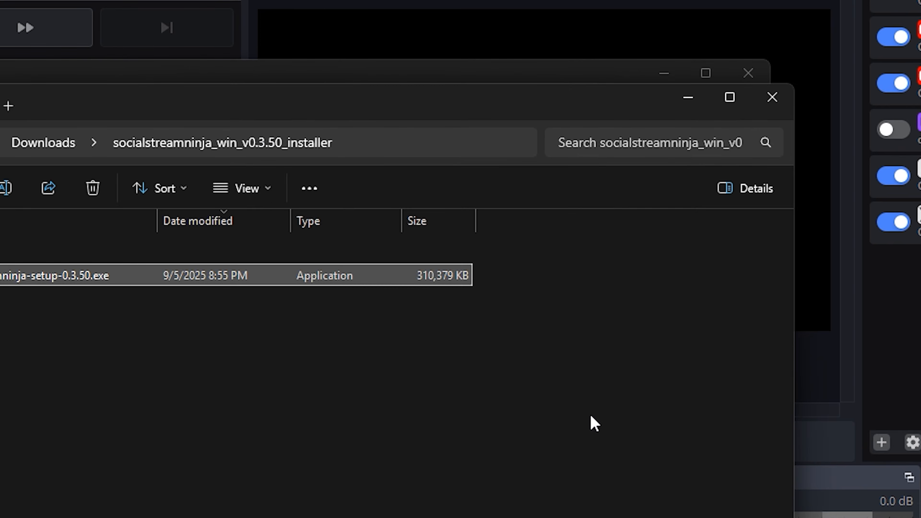
{"action": "left_click", "coordinate": [771, 97]}
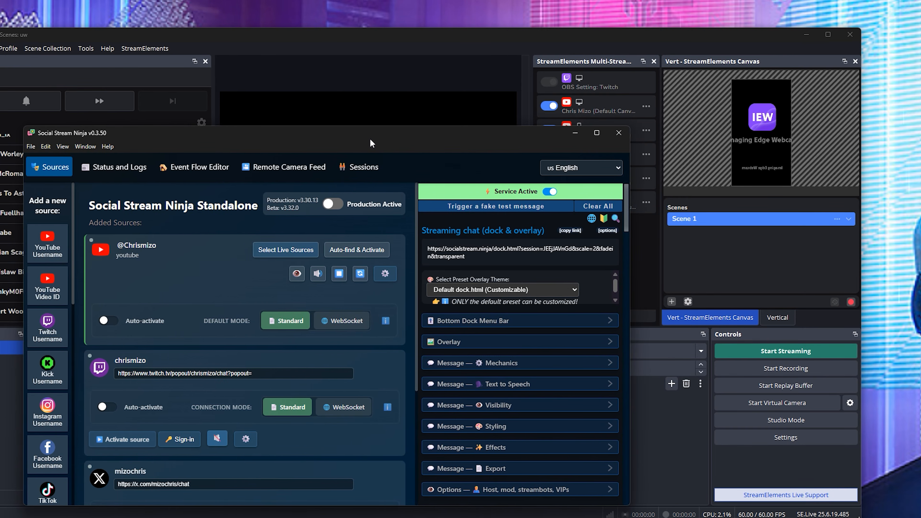
Examine the available platform sources and the added YouTube, Twitch, X and TikTok sources in Social Stream Ninja
{"action": "left_click_drag", "start_coordinate": [371, 140], "coordinate": [349, 123]}
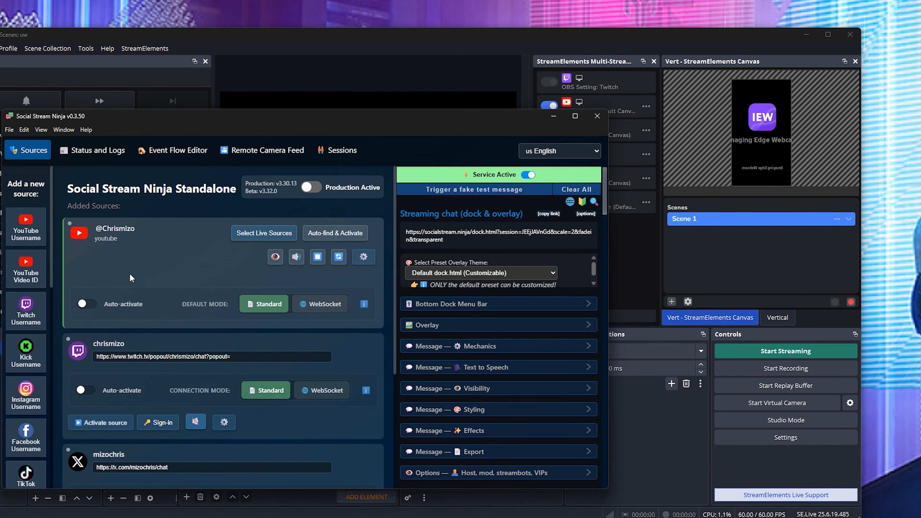
{"action": "scroll", "coordinate": [18, 272], "scroll_direction": "down", "scroll_amount": 5}
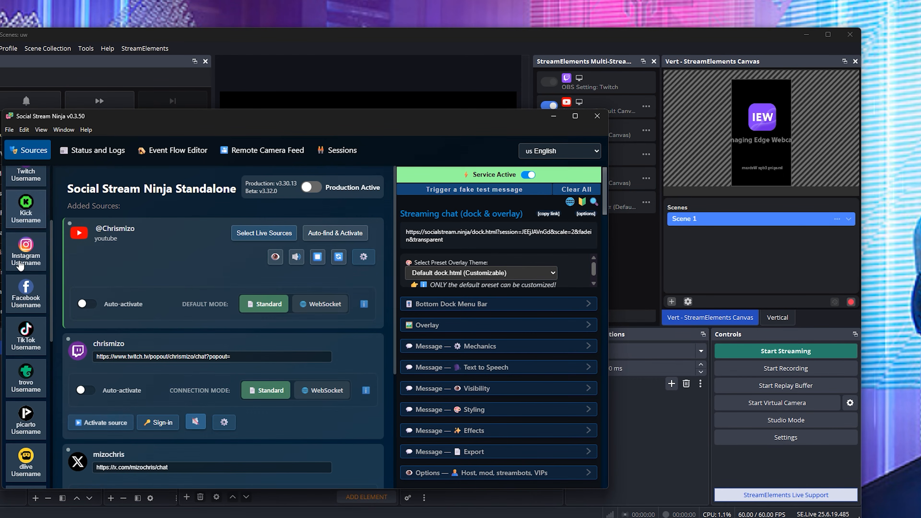
{"action": "scroll", "coordinate": [18, 273], "scroll_direction": "down", "scroll_amount": 3}
{"action": "scroll", "coordinate": [26, 283], "scroll_direction": "up", "scroll_amount": 8}
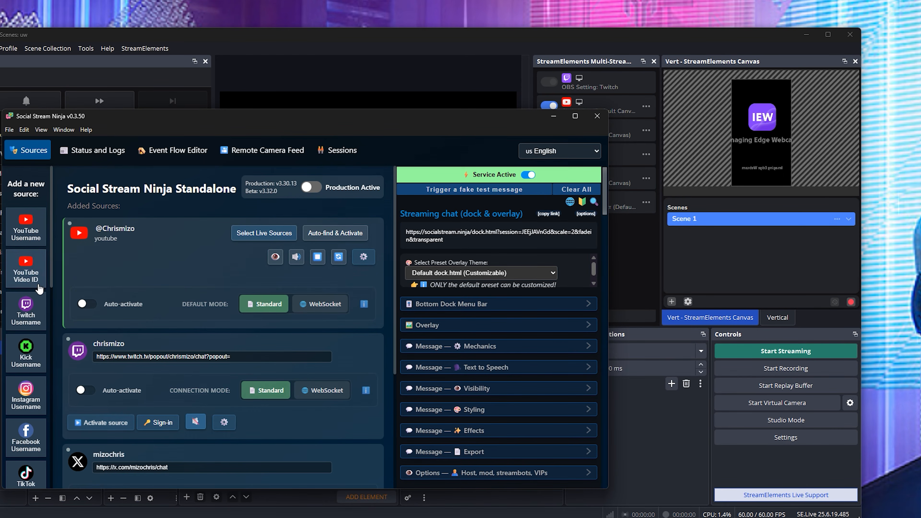
{"action": "scroll", "coordinate": [139, 250], "scroll_direction": "down", "scroll_amount": 4}
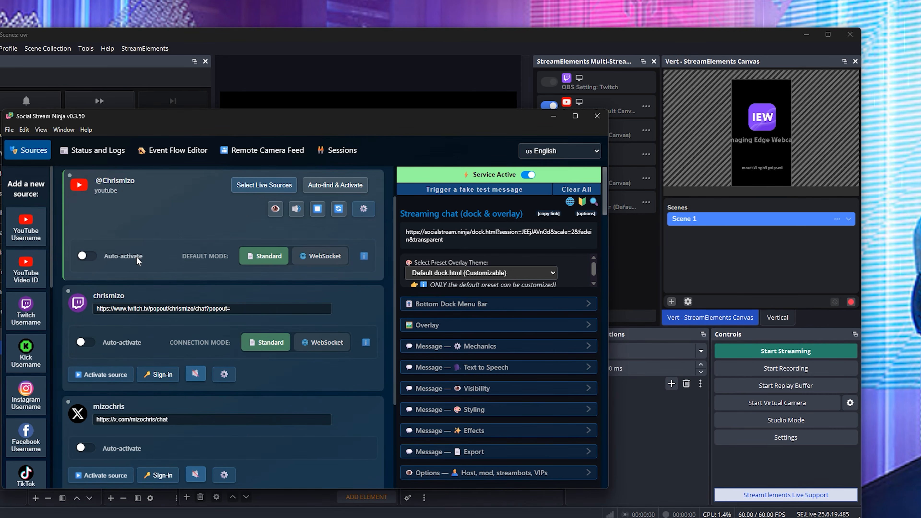
{"action": "scroll", "coordinate": [141, 314], "scroll_direction": "down", "scroll_amount": 1}
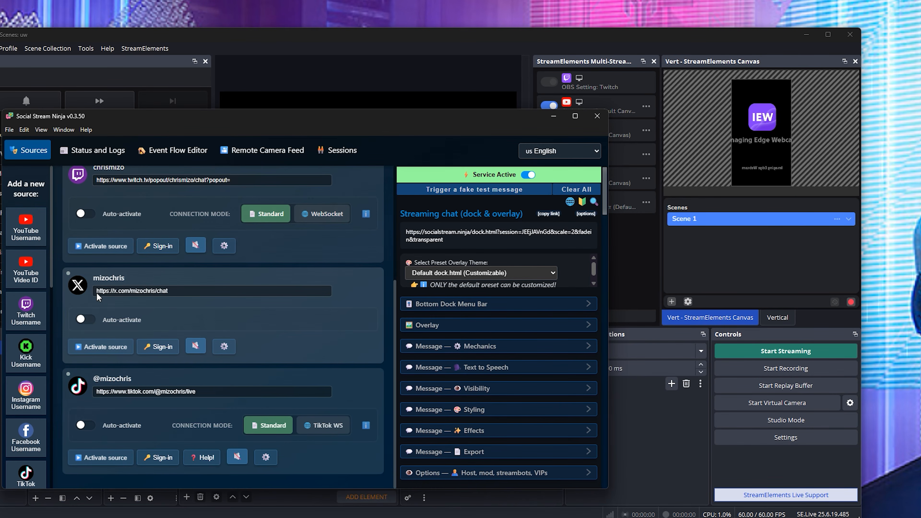
{"action": "scroll", "coordinate": [166, 401], "scroll_direction": "up", "scroll_amount": 5}
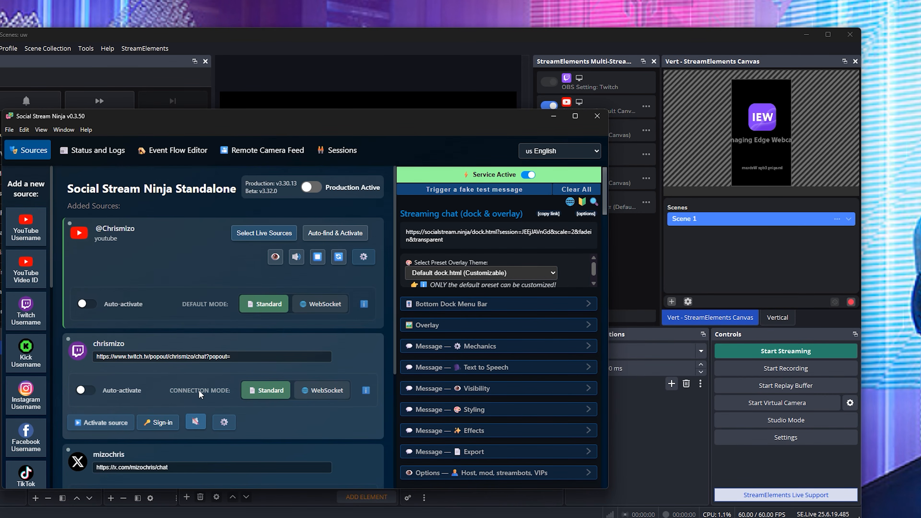
{"action": "scroll", "coordinate": [161, 381], "scroll_direction": "down", "scroll_amount": 5}
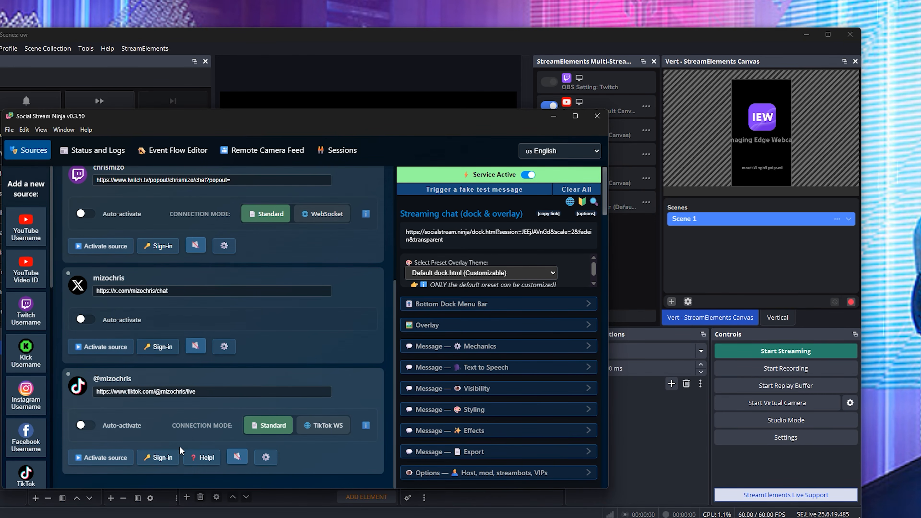
Copy the Streaming chat (dock & overlay) link and move the Social Stream Ninja window aside to uncover OBS
{"action": "scroll", "coordinate": [277, 435], "scroll_direction": "up", "scroll_amount": 5}
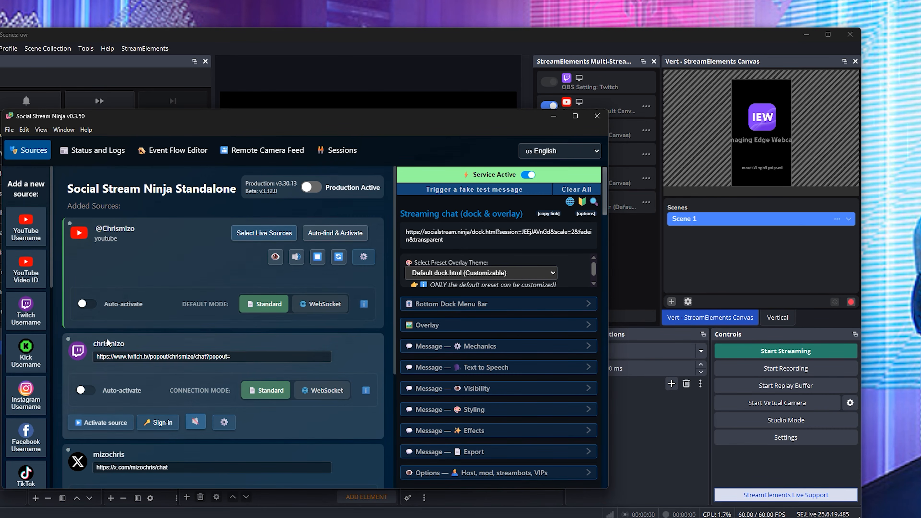
{"action": "scroll", "coordinate": [222, 394], "scroll_direction": "down", "scroll_amount": 1}
{"action": "scroll", "coordinate": [195, 350], "scroll_direction": "up", "scroll_amount": 1}
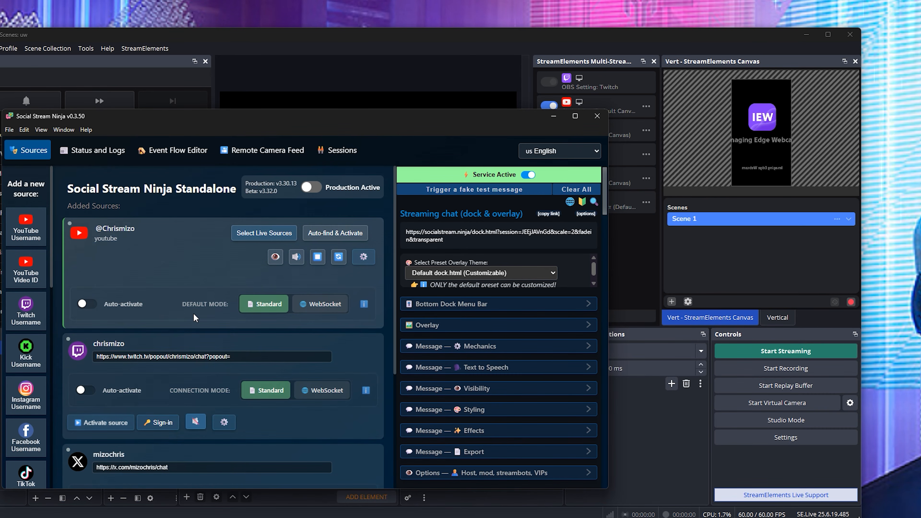
{"action": "scroll", "coordinate": [318, 337], "scroll_direction": "down", "scroll_amount": 4}
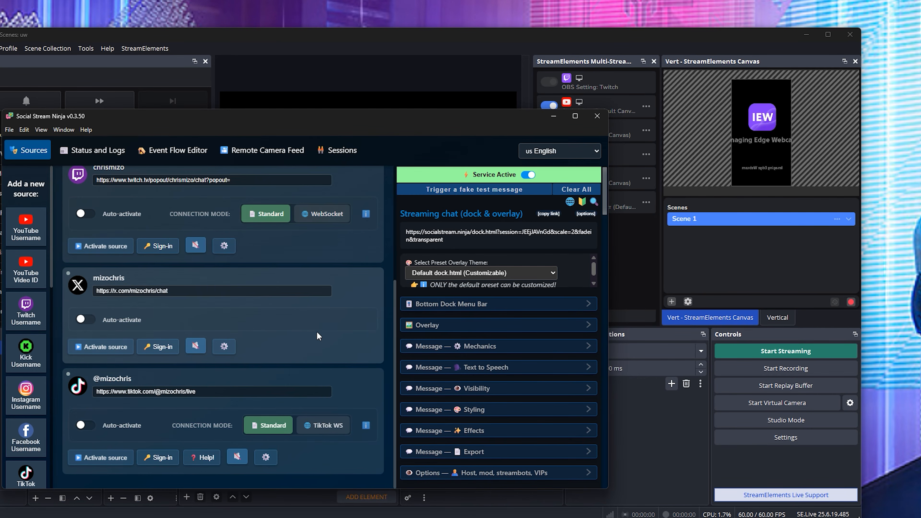
{"action": "scroll", "coordinate": [275, 339], "scroll_direction": "up", "scroll_amount": 4}
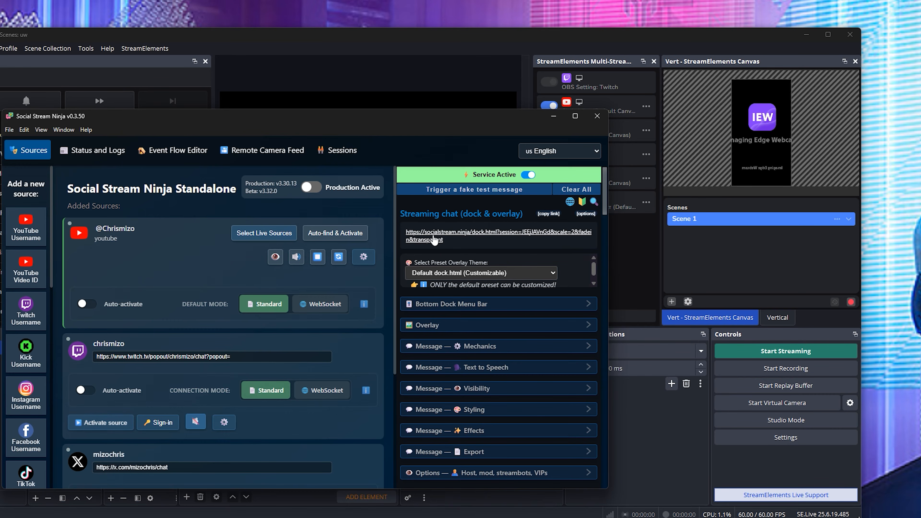
{"action": "left_click", "coordinate": [549, 214]}
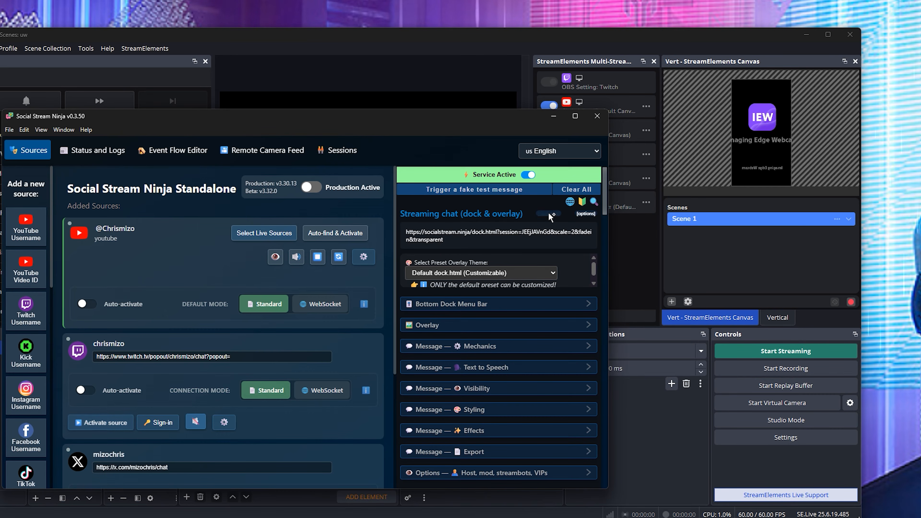
{"action": "left_click_drag", "start_coordinate": [332, 124], "coordinate": [920, 185]}
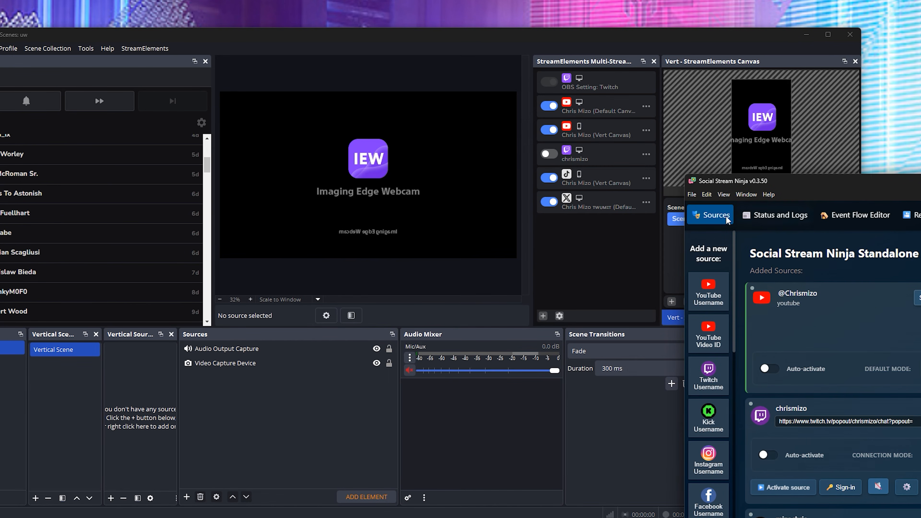
Close the Vertical Scenes and Vertical Sources docks in OBS and dismiss the dock-closing notices
{"action": "left_click", "coordinate": [64, 385]}
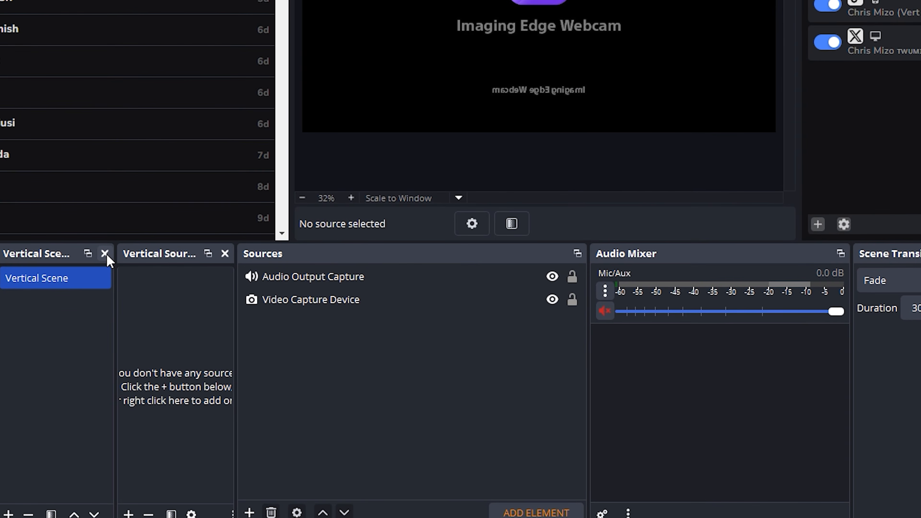
{"action": "left_click", "coordinate": [96, 335]}
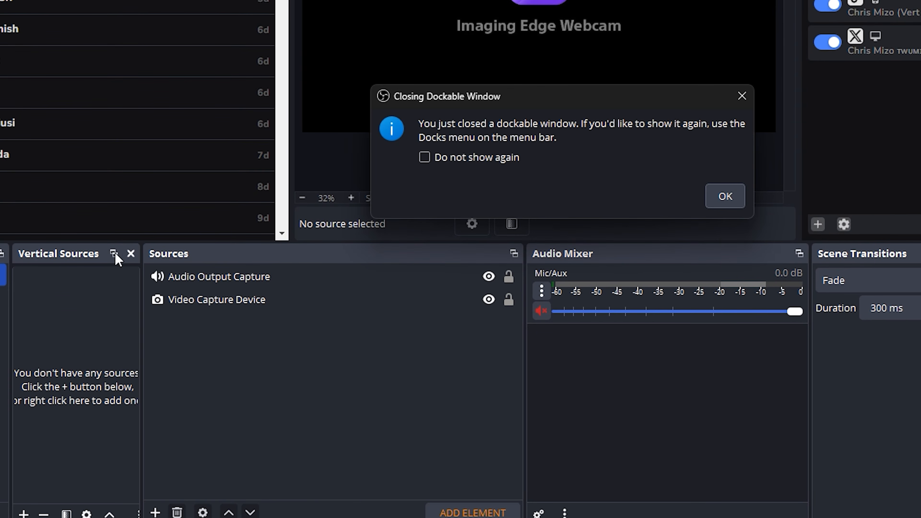
{"action": "left_click", "coordinate": [714, 202]}
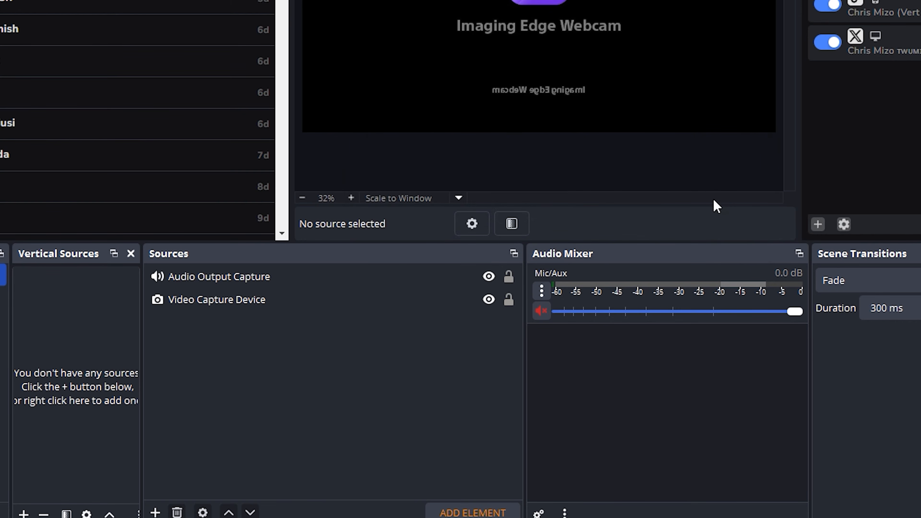
{"action": "left_click", "coordinate": [133, 255]}
{"action": "left_click", "coordinate": [724, 196]}
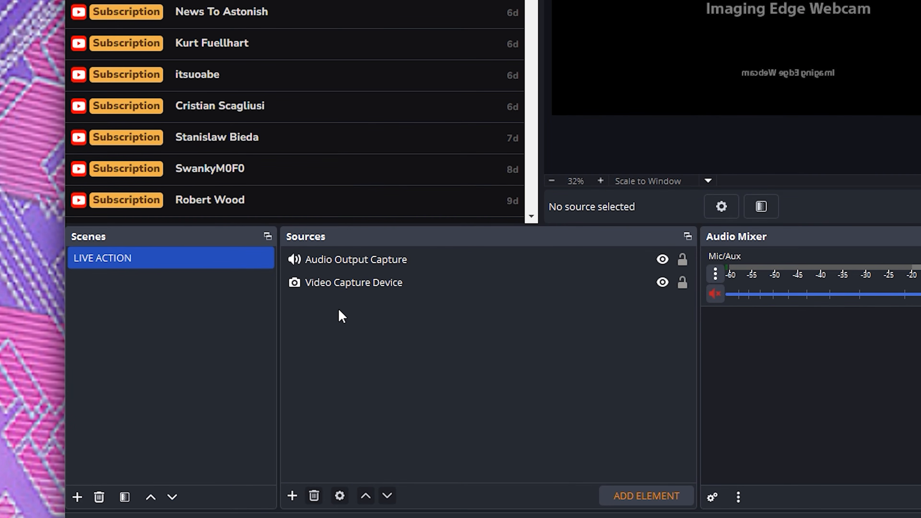
Add a new Browser source named CHAT to the LIVE ACTION scene
{"action": "right_click", "coordinate": [339, 310]}
{"action": "mouse_move", "coordinate": [382, 322]}
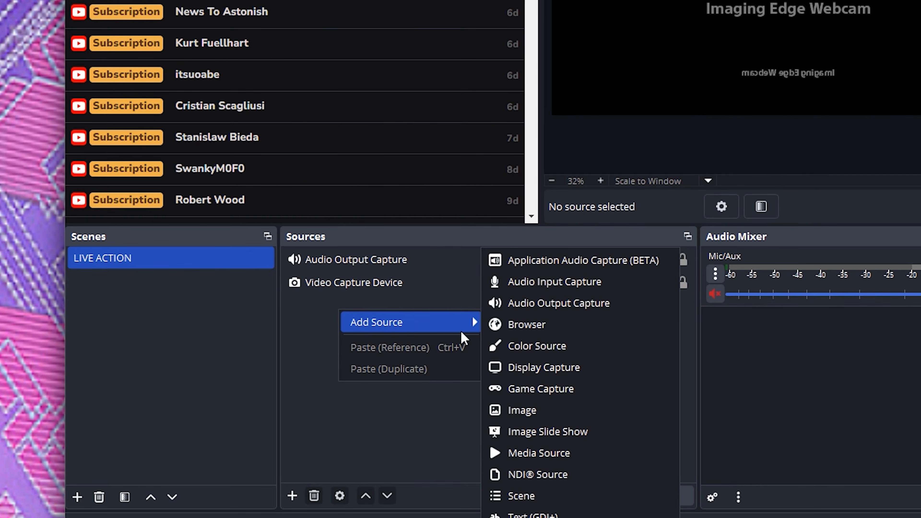
{"action": "left_click", "coordinate": [526, 325]}
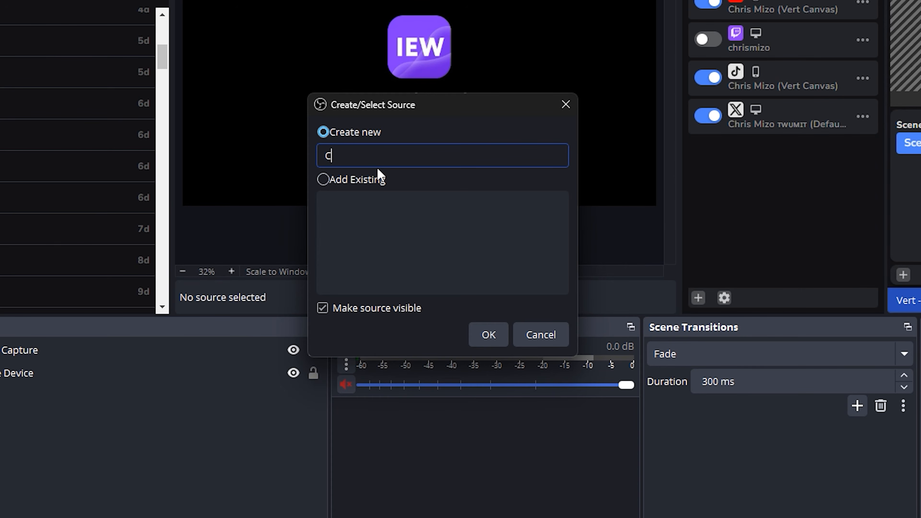
{"action": "left_click", "coordinate": [493, 341]}
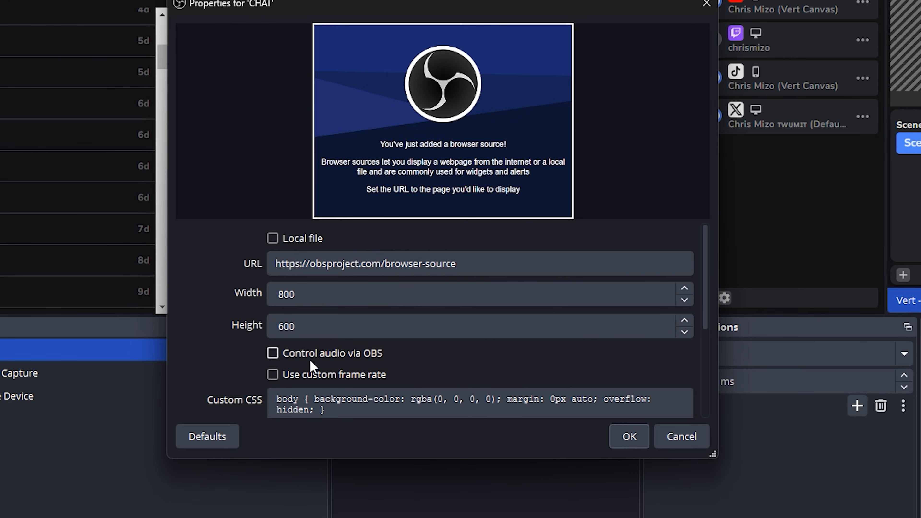
Replace the CHAT source's default URL with the copied streaming chat link and enter a new width and height
{"action": "left_click", "coordinate": [398, 263]}
{"action": "left_click_drag", "start_coordinate": [482, 263], "coordinate": [333, 272]}
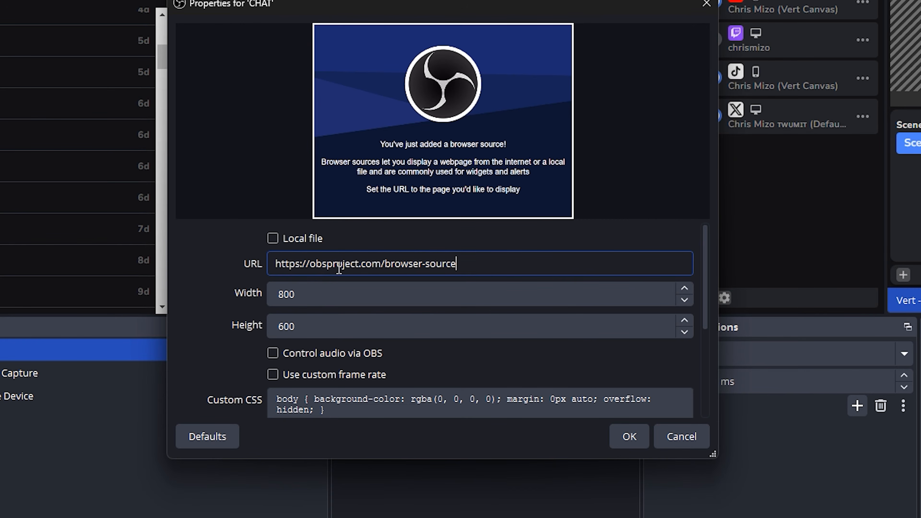
{"action": "left_click_drag", "start_coordinate": [461, 264], "coordinate": [234, 254]}
{"action": "right_click", "coordinate": [309, 262]}
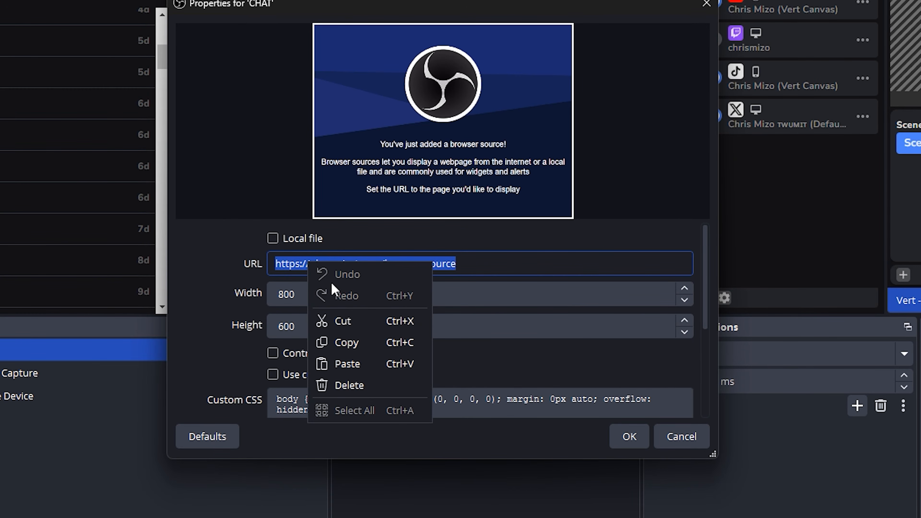
{"action": "left_click", "coordinate": [345, 362]}
{"action": "key", "text": "Tab"}
{"action": "type", "text": "192"}
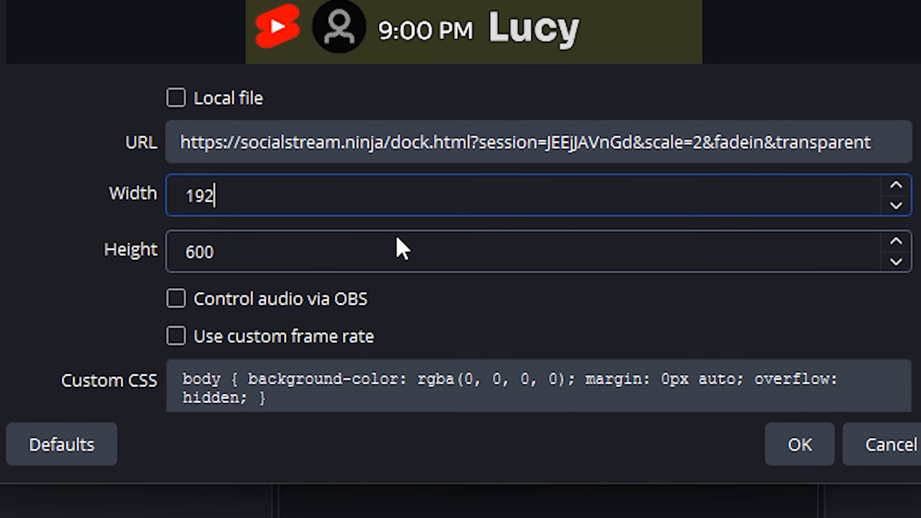
{"action": "key", "text": "Tab"}
{"action": "type", "text": "10"}
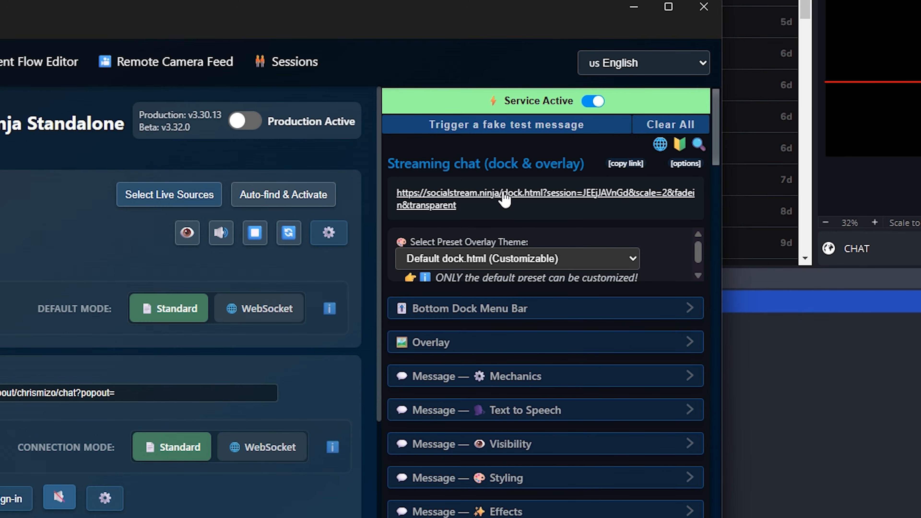
Trigger fake test messages in Social Stream Ninja, and shrink the CHAT overlay into the lower-right area of the horizontal canvas in OBS
{"action": "left_click", "coordinate": [506, 131]}
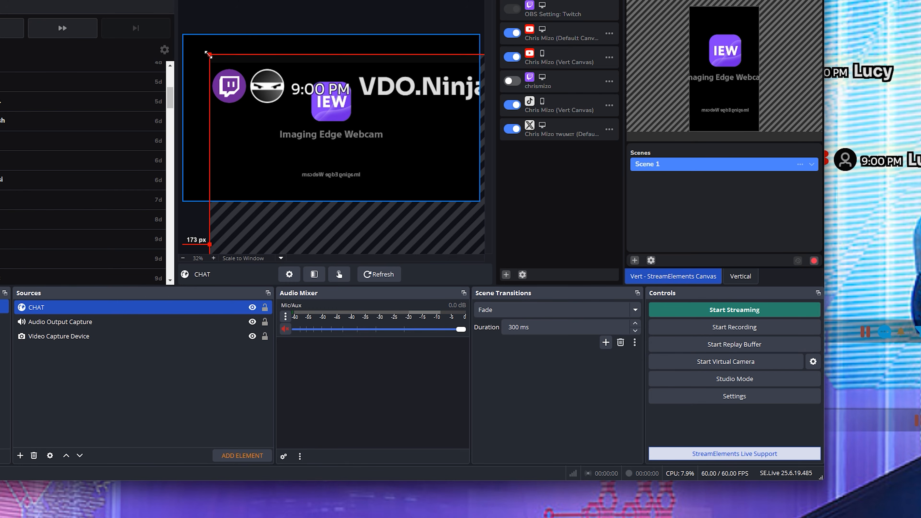
{"action": "left_click_drag", "start_coordinate": [208, 54], "coordinate": [408, 144]}
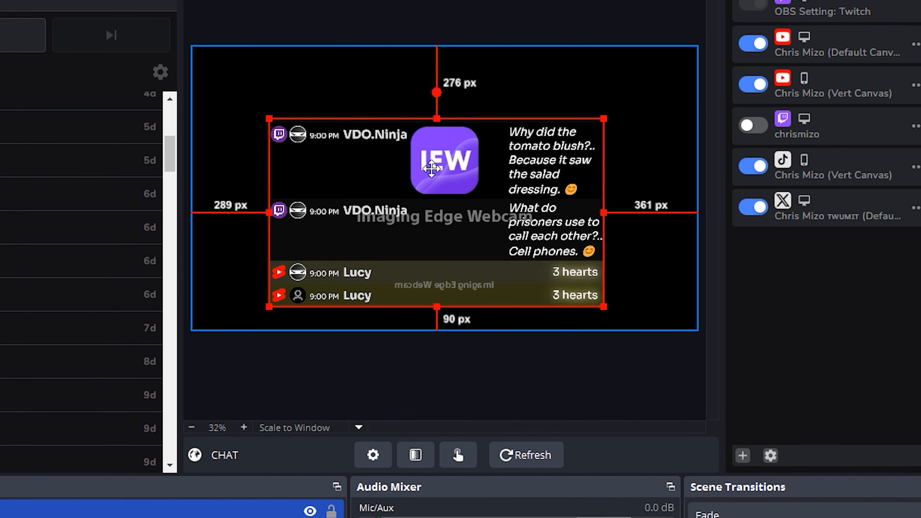
{"action": "left_click_drag", "start_coordinate": [322, 112], "coordinate": [364, 107]}
{"action": "left_click_drag", "start_coordinate": [500, 169], "coordinate": [517, 186]}
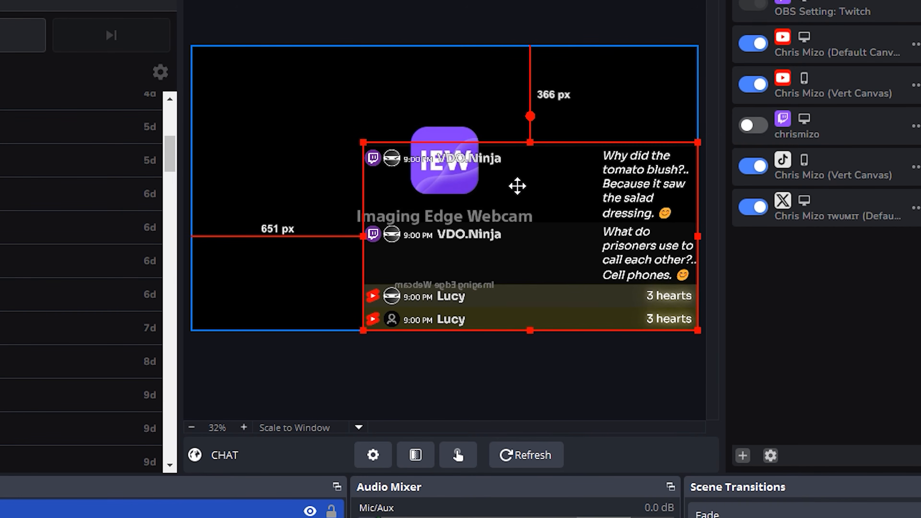
{"action": "left_click_drag", "start_coordinate": [362, 144], "coordinate": [388, 159]}
{"action": "mouse_move", "coordinate": [438, 240]}
{"action": "left_mouse_down"}
{"action": "mouse_move", "coordinate": [440, 226]}
{"action": "mouse_move", "coordinate": [452, 245]}
{"action": "left_mouse_up"}
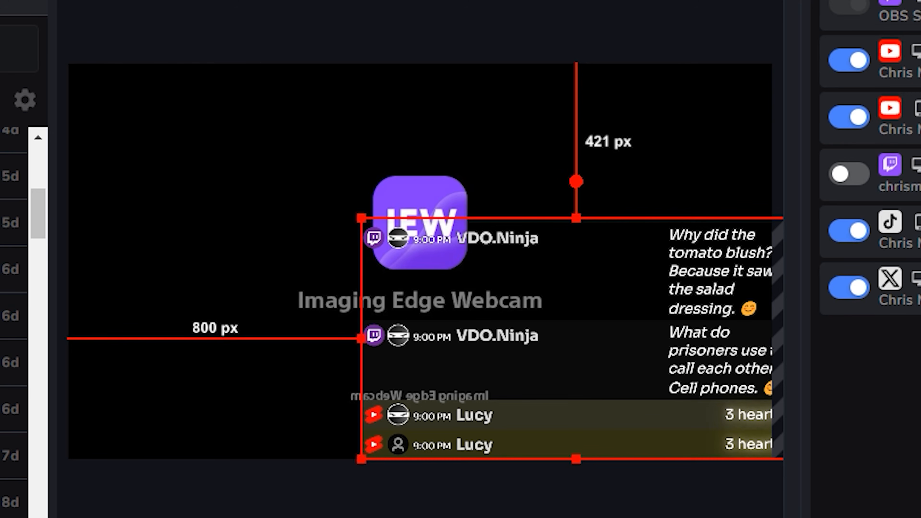
{"action": "mouse_move", "coordinate": [551, 409]}
{"action": "left_mouse_down"}
{"action": "mouse_move", "coordinate": [521, 403]}
{"action": "mouse_move", "coordinate": [542, 400]}
{"action": "left_mouse_up"}
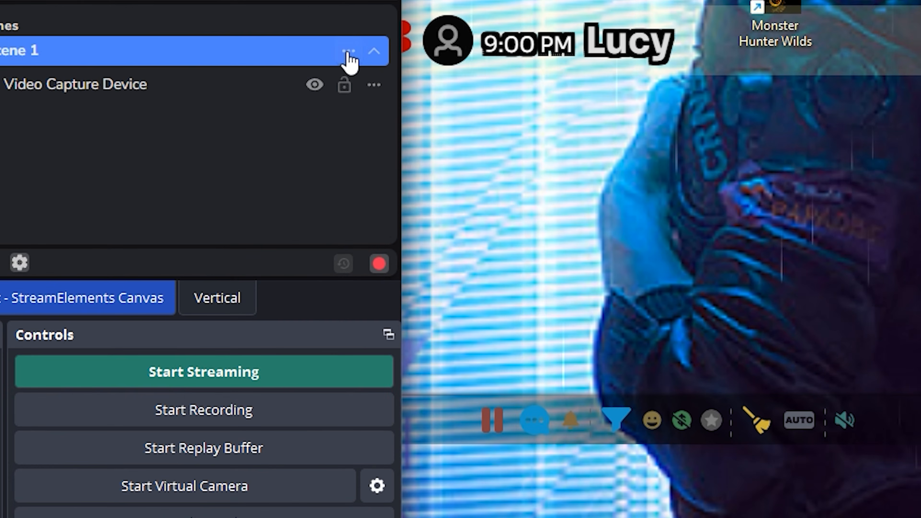
Add the existing CHAT browser source to Scene 1 of the vertical StreamElements canvas
{"action": "left_click", "coordinate": [374, 85]}
{"action": "mouse_move", "coordinate": [430, 104]}
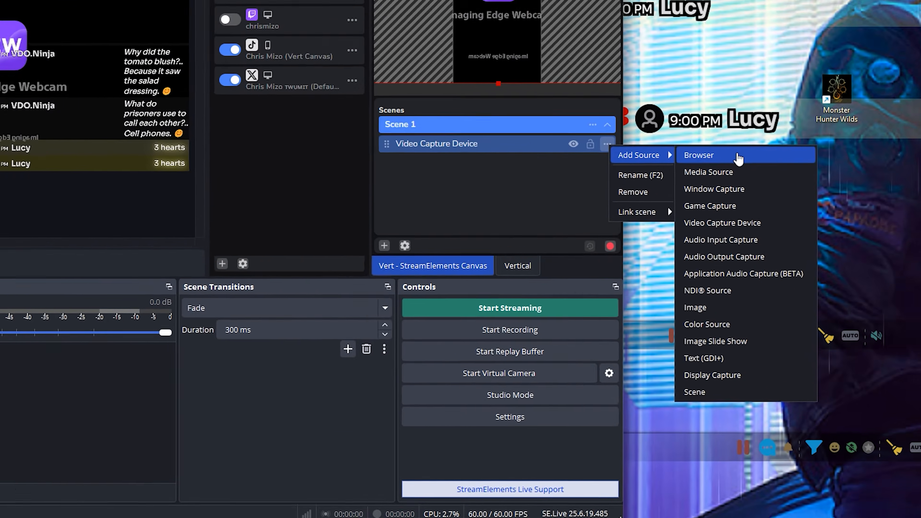
{"action": "left_click", "coordinate": [915, 192]}
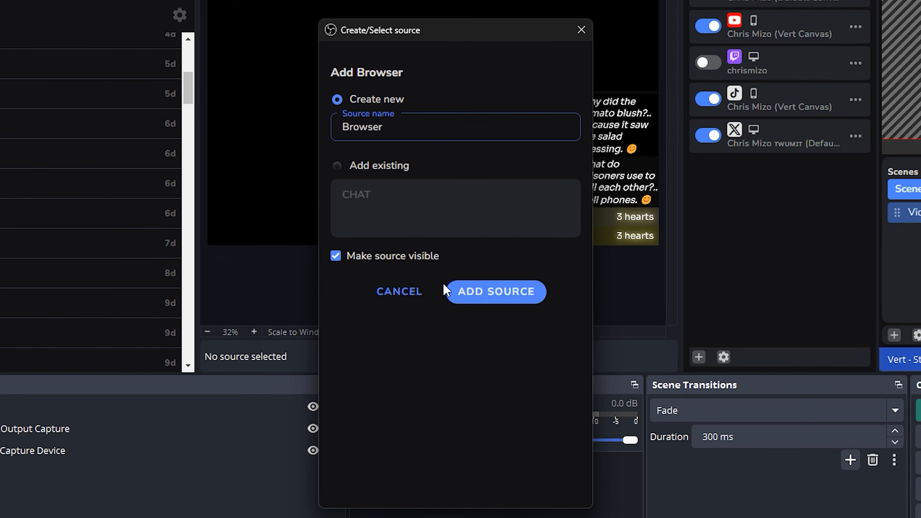
{"action": "left_click", "coordinate": [337, 165]}
{"action": "left_click", "coordinate": [382, 198]}
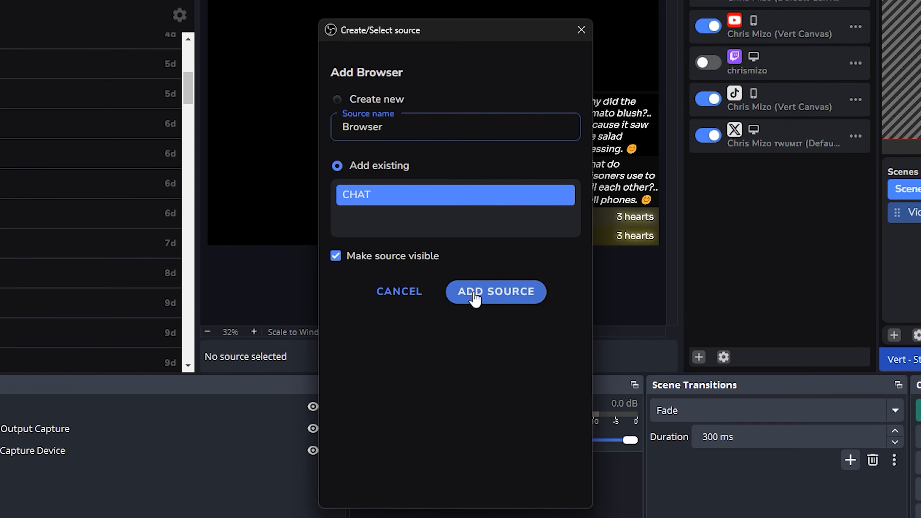
{"action": "left_click", "coordinate": [472, 292]}
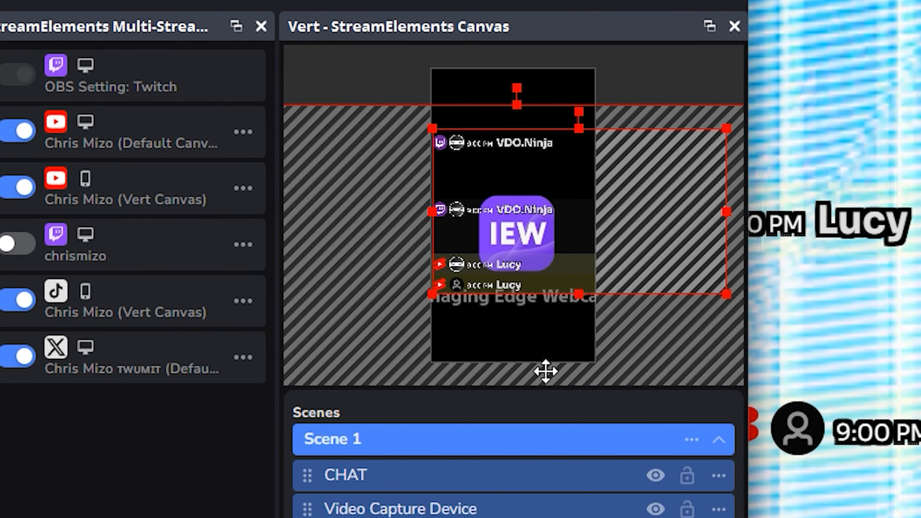
Lock the vertical canvas's Video Capture Device and fit the CHAT overlay to the canvas width along its bottom edge
{"action": "left_click_drag", "start_coordinate": [534, 254], "coordinate": [528, 215]}
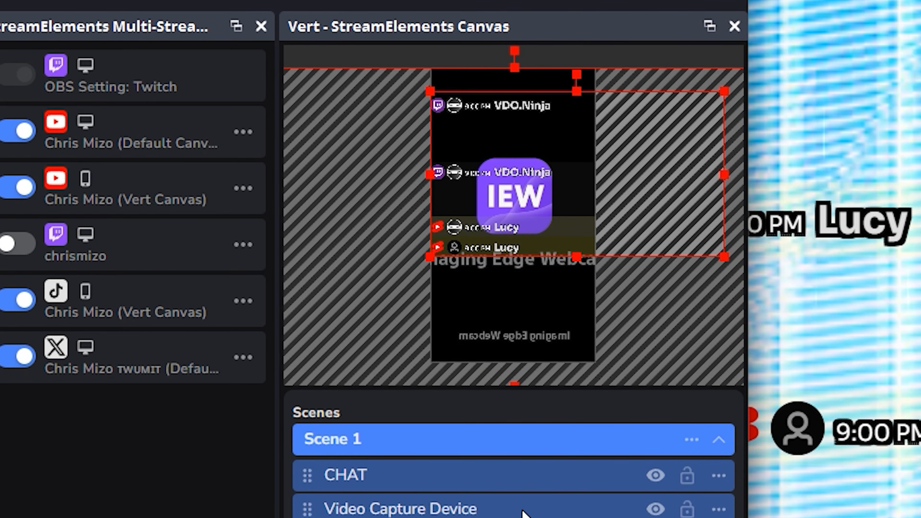
{"action": "left_click", "coordinate": [686, 511]}
{"action": "left_click_drag", "start_coordinate": [524, 161], "coordinate": [566, 255]}
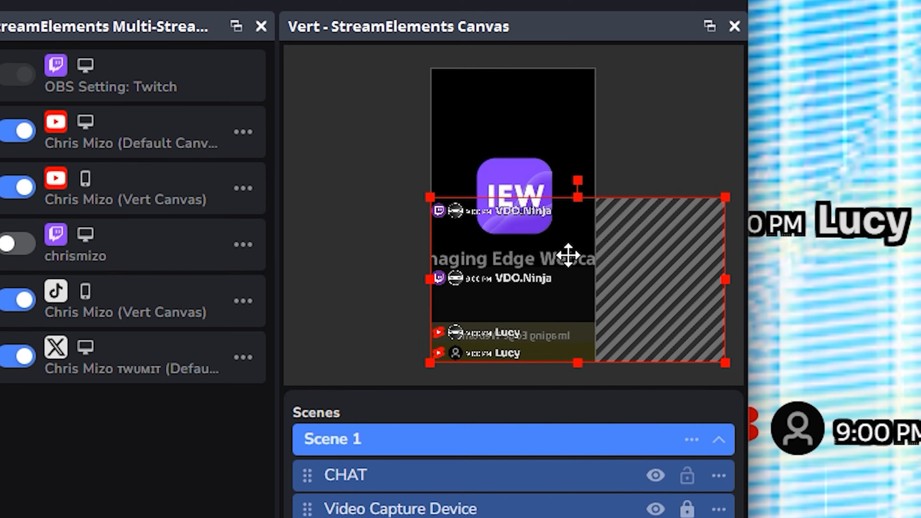
{"action": "left_click_drag", "start_coordinate": [725, 199], "coordinate": [581, 271]}
{"action": "left_click", "coordinate": [681, 267]}
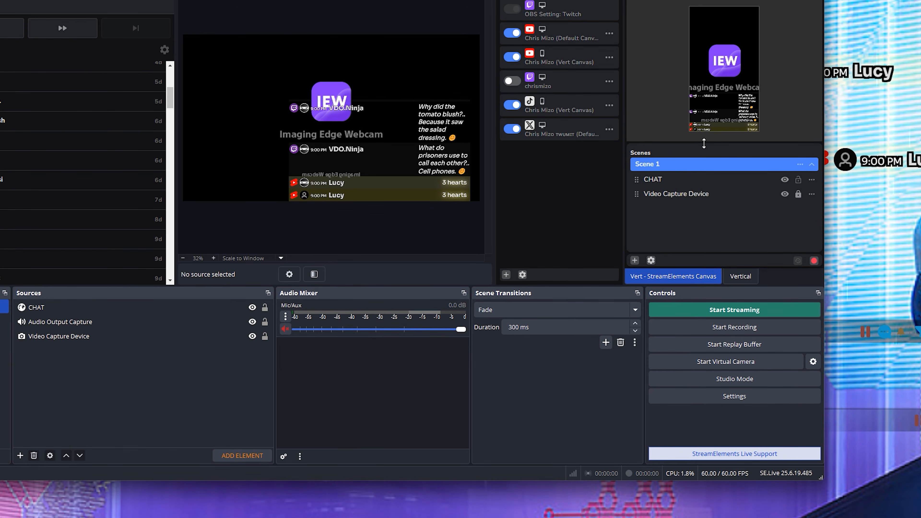
Enlarge the vertical canvas preview and rearrange the lower docks as Controls, Scenes, Scene Transitions, Sources and Audio Mixer
{"action": "left_click_drag", "start_coordinate": [704, 143], "coordinate": [714, 174]}
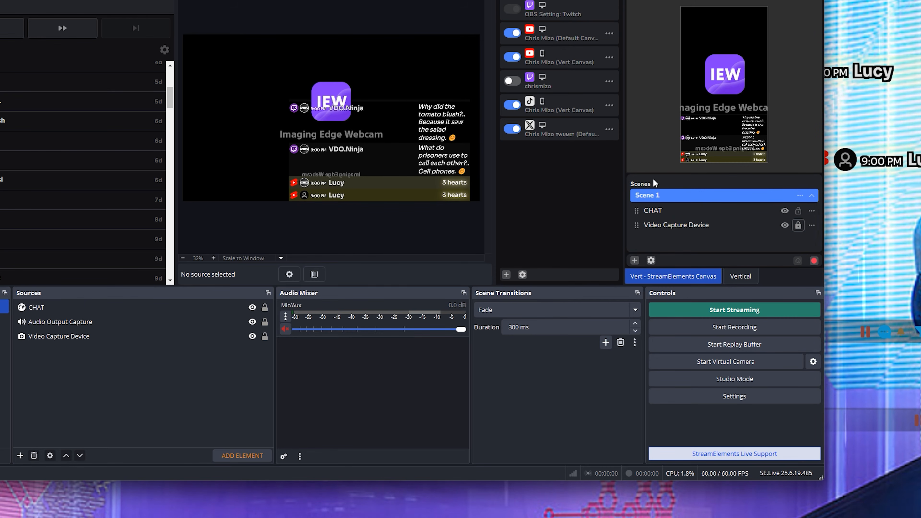
{"action": "left_click_drag", "start_coordinate": [653, 177], "coordinate": [653, 170]}
{"action": "left_click_drag", "start_coordinate": [689, 295], "coordinate": [18, 301]}
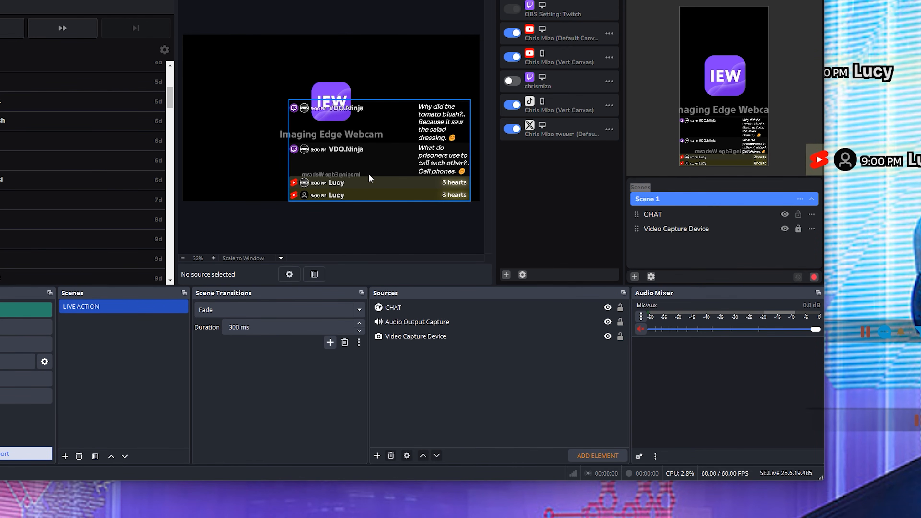
Snap the CHAT overlay into the lower-right corner of the horizontal canvas and deselect it
{"action": "left_click_drag", "start_coordinate": [387, 158], "coordinate": [391, 158]}
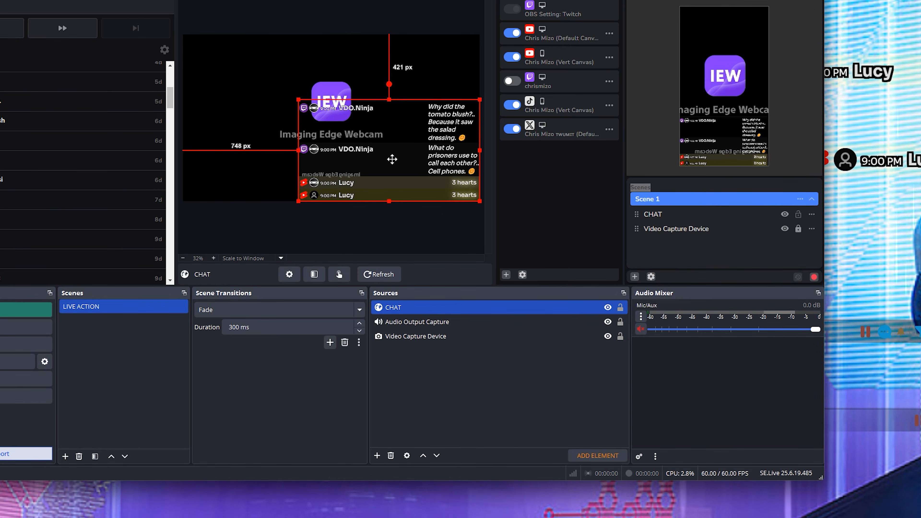
{"action": "left_click", "coordinate": [418, 238]}
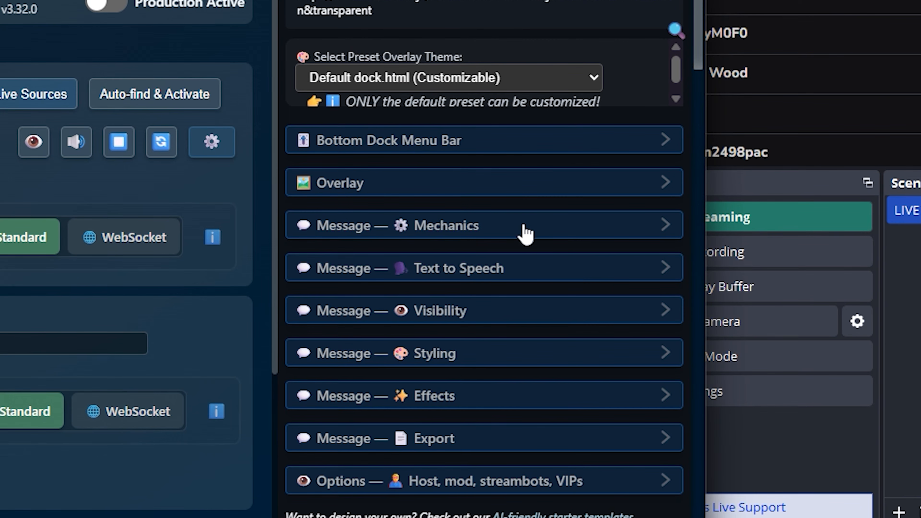
Examine the streaming chat's Overlay options in Social Stream Ninja and collapse them again
{"action": "left_click", "coordinate": [548, 184]}
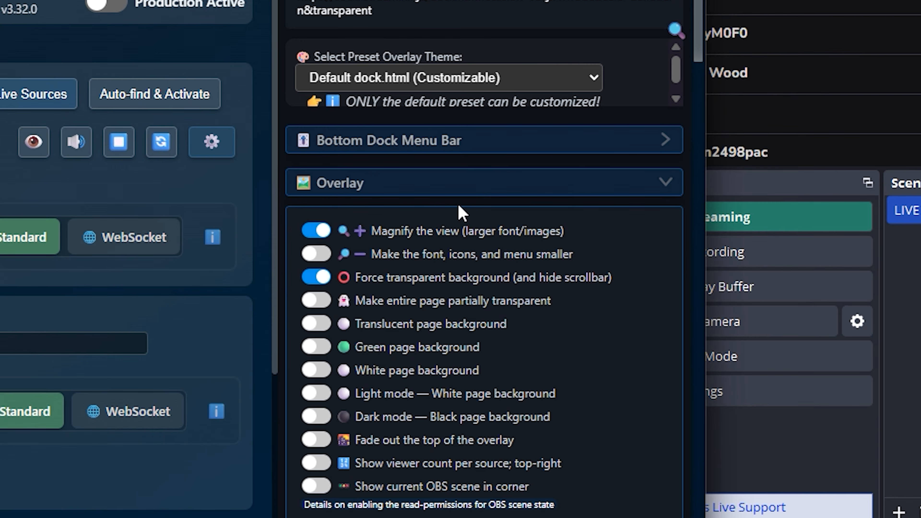
{"action": "left_click", "coordinate": [508, 194]}
{"action": "scroll", "coordinate": [493, 174], "scroll_direction": "up", "scroll_amount": 3}
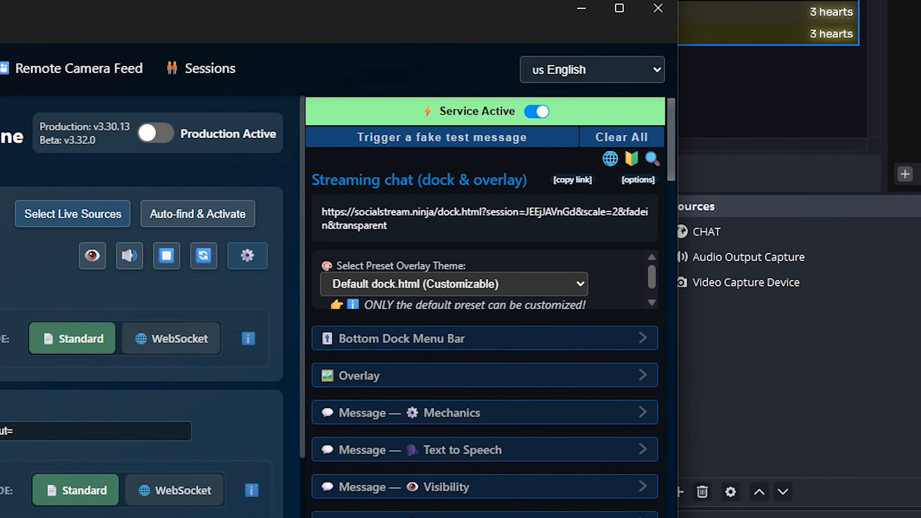
Switch back to OBS Studio and move the Sources dock between Scenes and Scene Transitions
{"action": "left_click", "coordinate": [582, 8]}
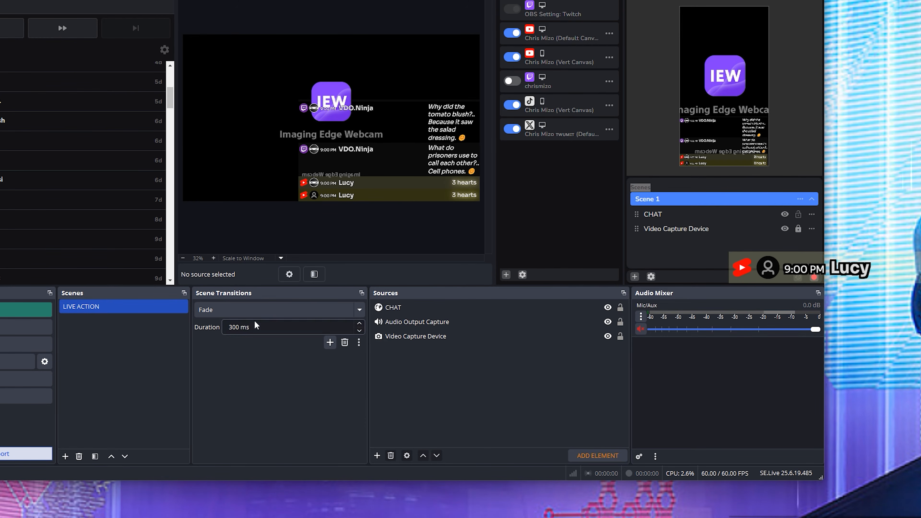
{"action": "left_click_drag", "start_coordinate": [395, 293], "coordinate": [229, 361]}
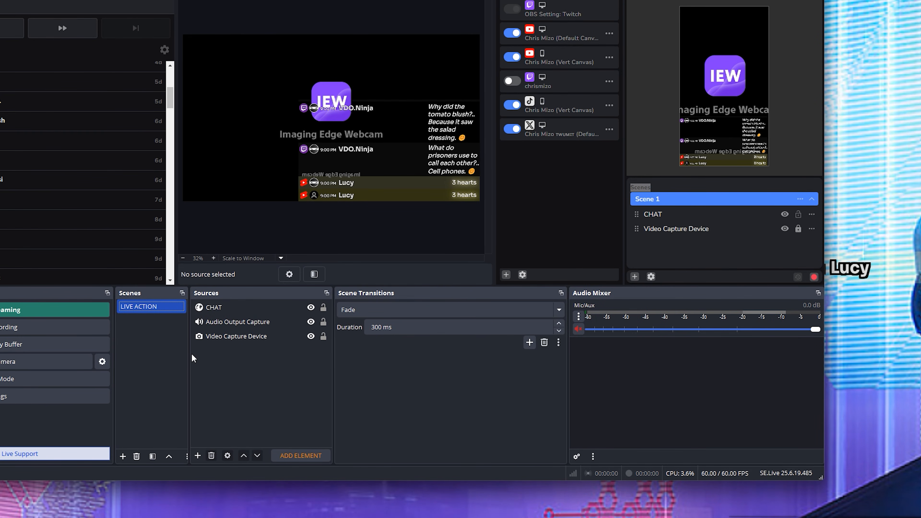
Add a new scene named Gaming
{"action": "right_click", "coordinate": [163, 348]}
{"action": "left_click", "coordinate": [172, 351]}
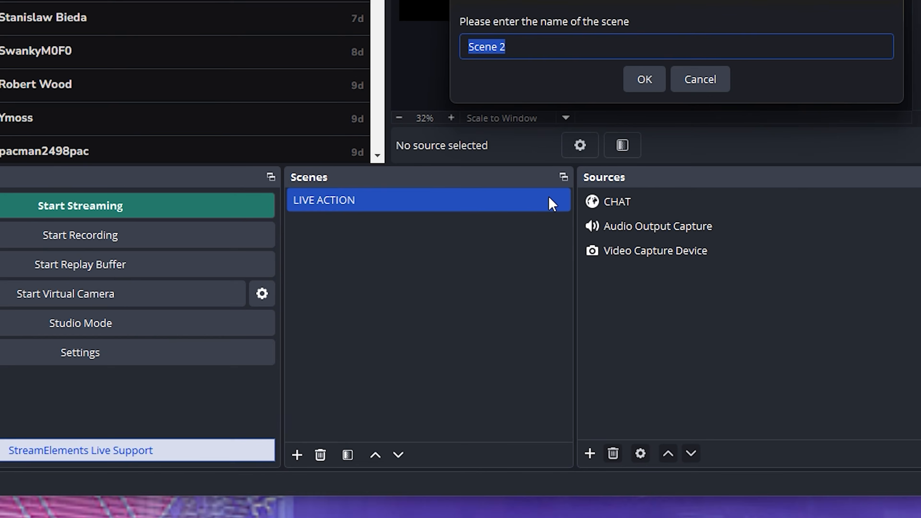
{"action": "type", "text": "Gaming"}
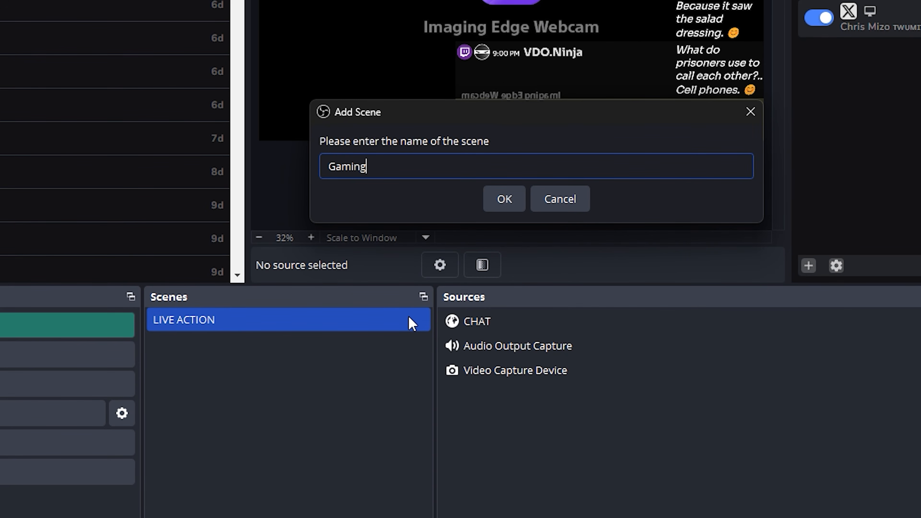
{"action": "key", "text": "Return"}
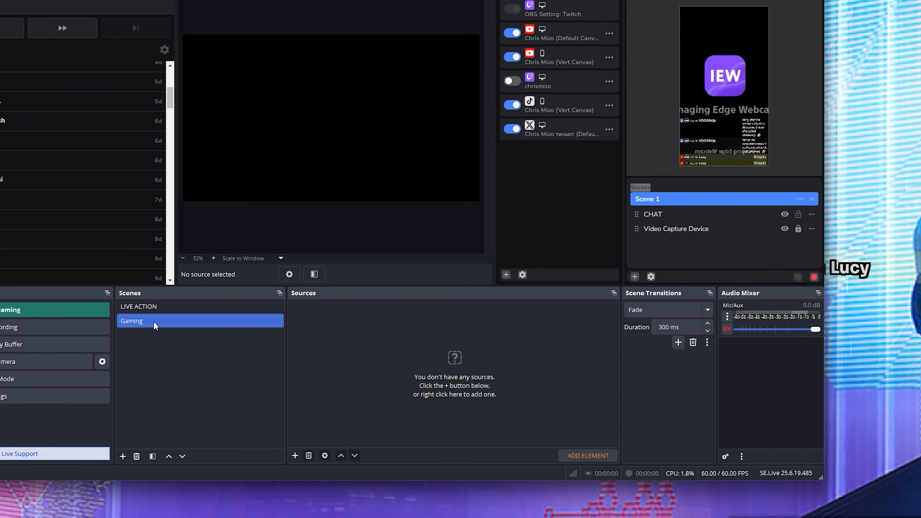
Copy CHAT, Audio Output Capture and Video Capture Device from the LIVE ACTION scene and paste them into Gaming as references
{"action": "left_click", "coordinate": [173, 309]}
{"action": "left_click", "coordinate": [367, 285]}
{"action": "left_click", "coordinate": [362, 243]}
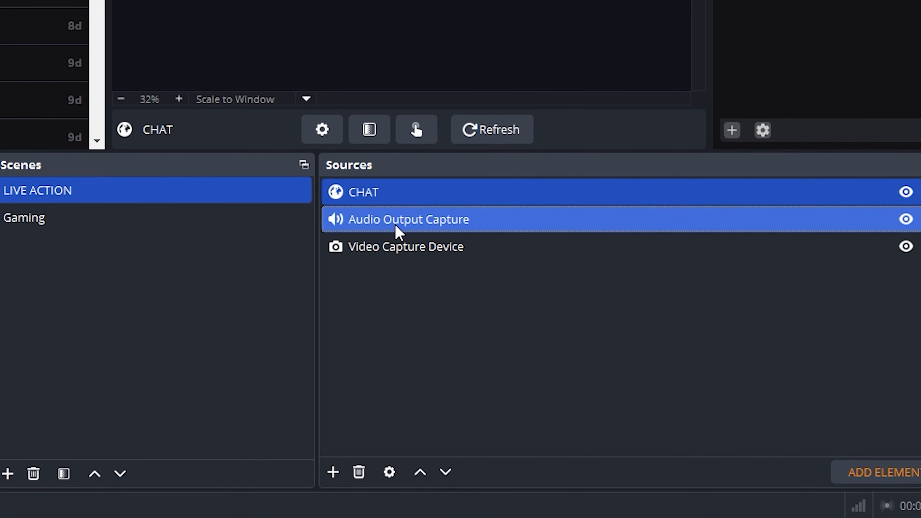
{"action": "left_click", "coordinate": [401, 246], "text": "shift"}
{"action": "left_click", "coordinate": [201, 219]}
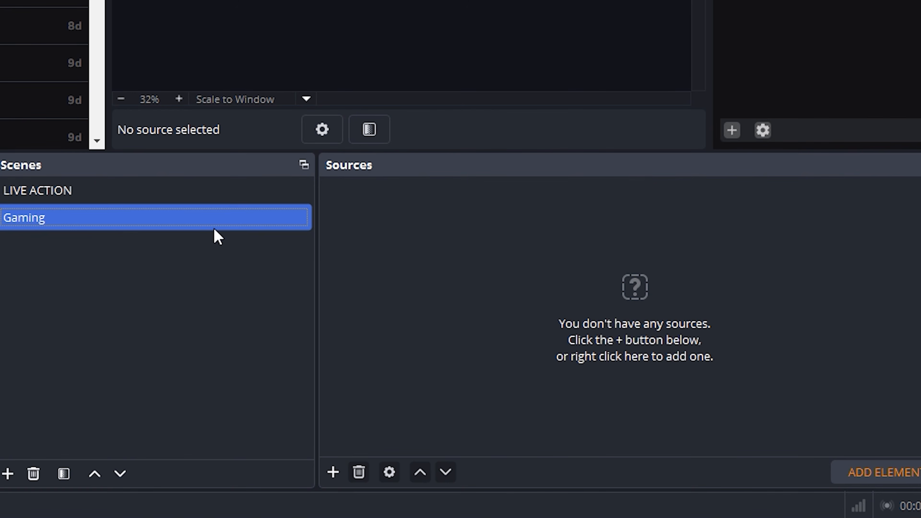
{"action": "left_click", "coordinate": [513, 335]}
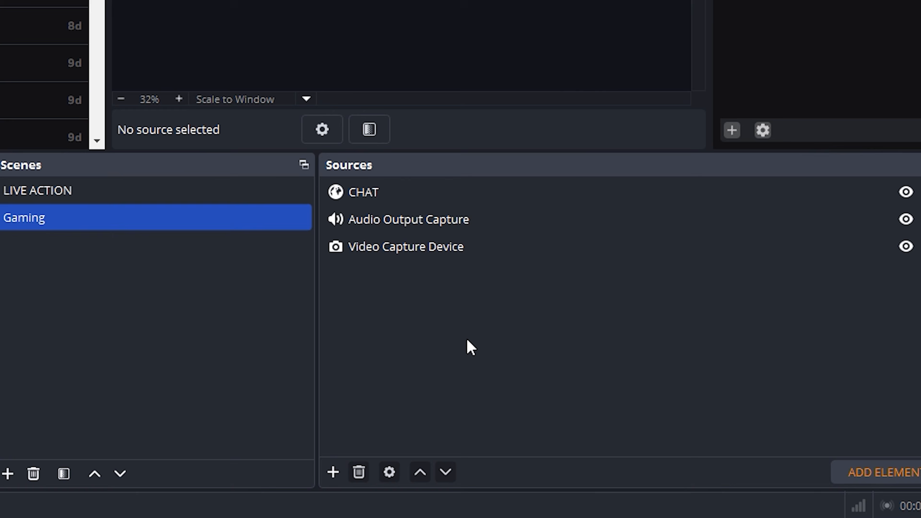
Shrink the Gaming scene's Video Capture Device, leaving about 184 px to its left, 293 px to its right and 103 px below
{"action": "left_click", "coordinate": [470, 200]}
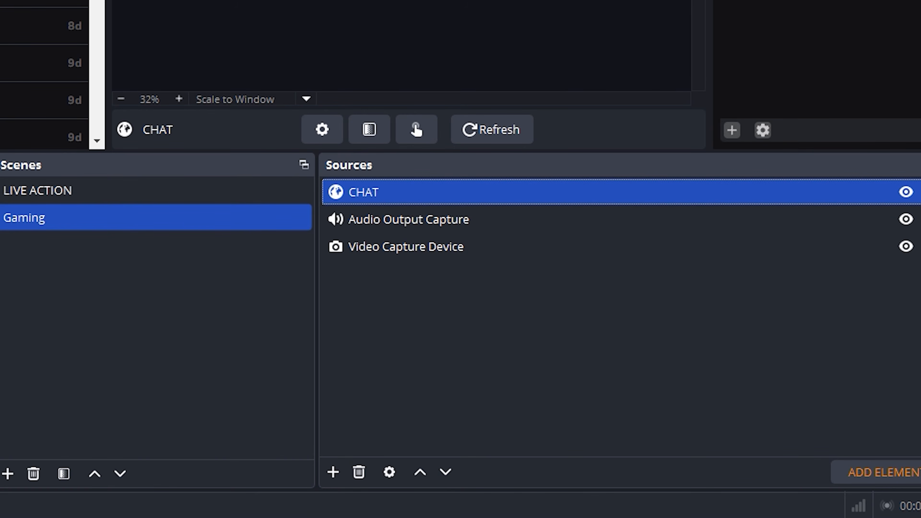
{"action": "left_click", "coordinate": [406, 247]}
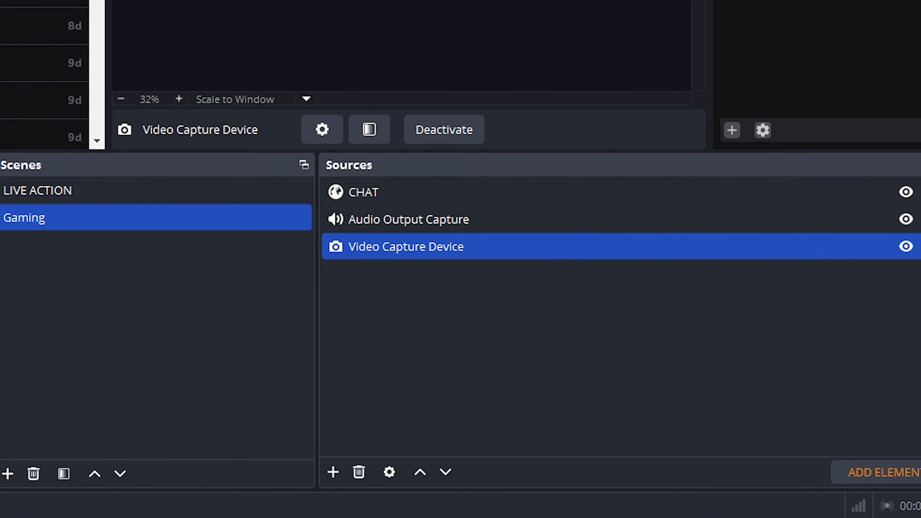
{"action": "left_click_drag", "start_coordinate": [244, 65], "coordinate": [274, 92]}
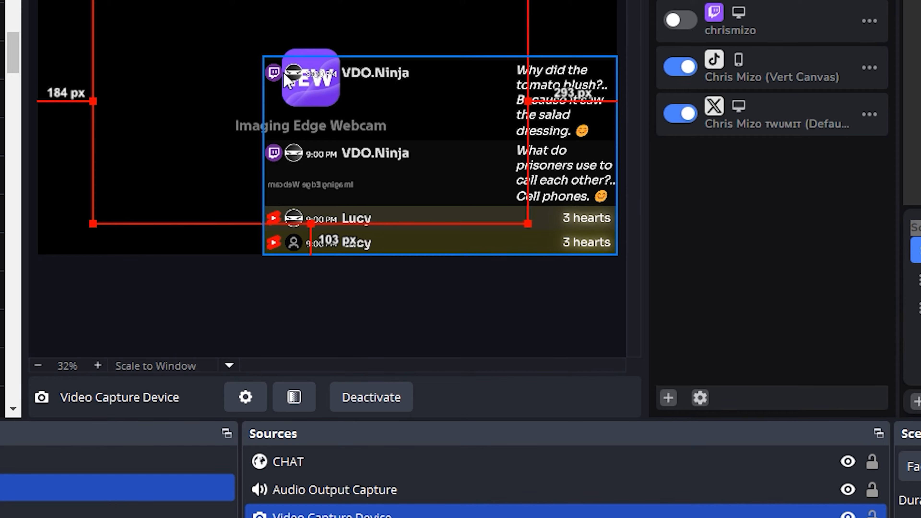
{"action": "left_click_drag", "start_coordinate": [307, 110], "coordinate": [308, 110]}
{"action": "left_click", "coordinate": [307, 112]}
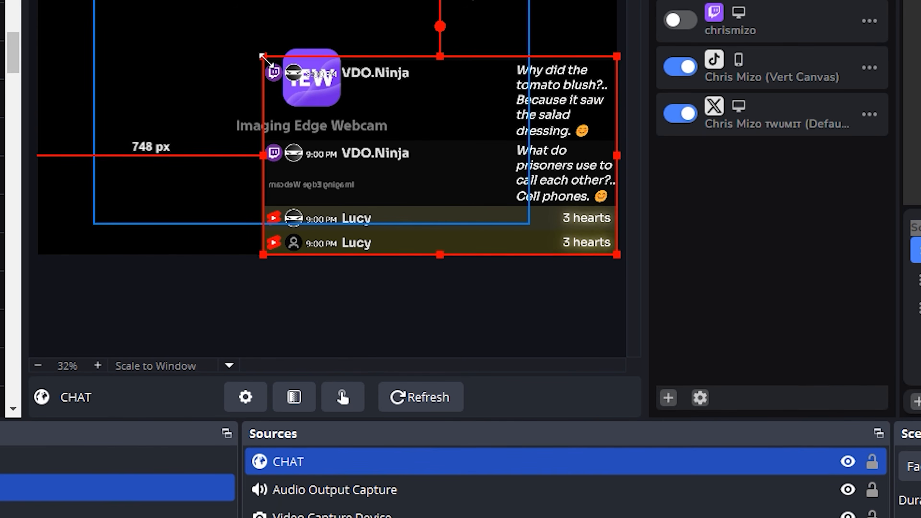
Shrink the CHAT overlay into the canvas's lower-right corner, about 1252 px from the left edge, and put it last in the source order
{"action": "left_click_drag", "start_coordinate": [263, 56], "coordinate": [316, 85]}
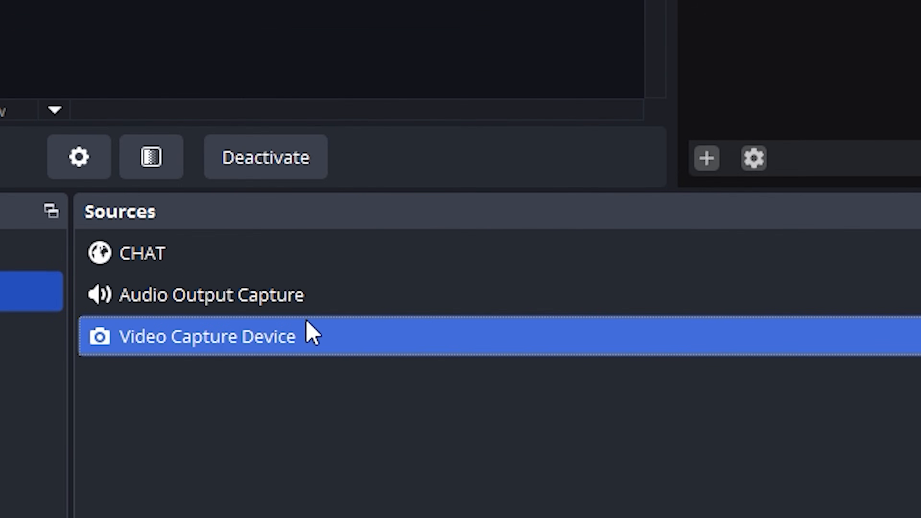
{"action": "left_click", "coordinate": [280, 261]}
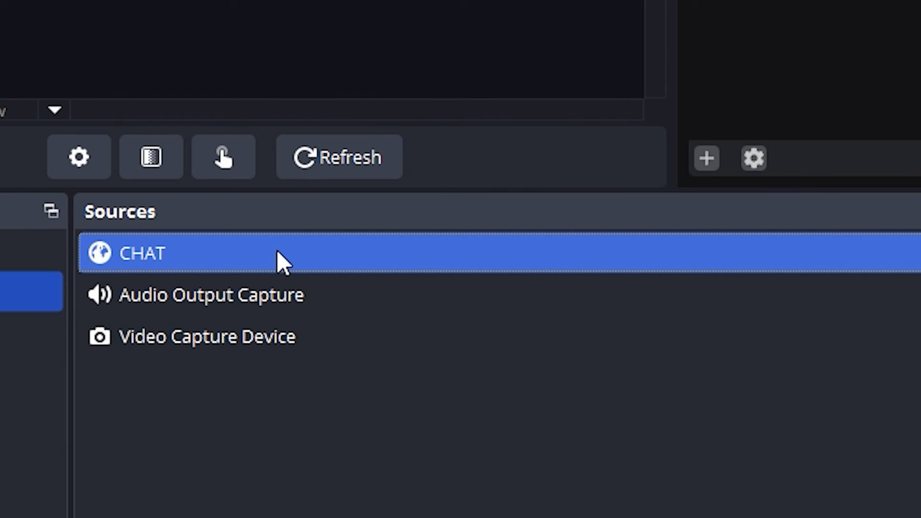
{"action": "left_click_drag", "start_coordinate": [344, 402], "coordinate": [337, 477]}
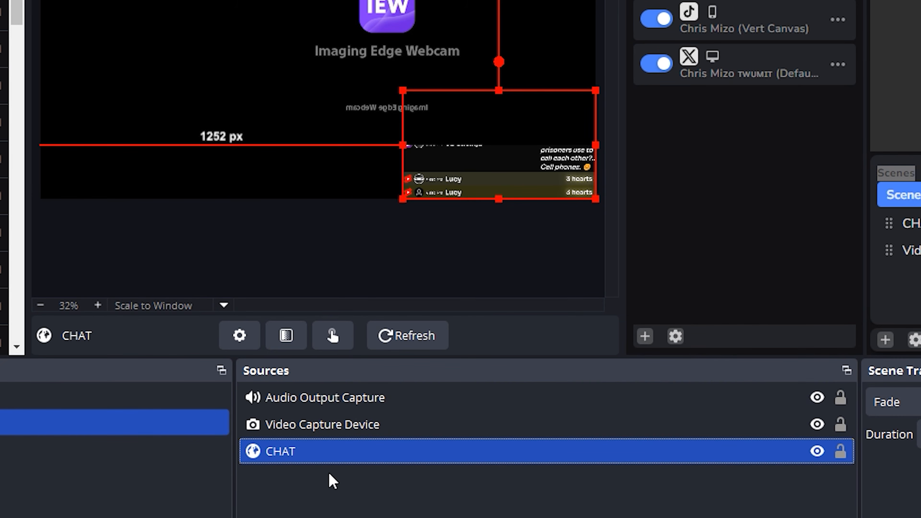
Shrink the Video Capture Device and place it above the chat at the canvas's right edge, about 1225 px from the left, and lock it
{"action": "left_click", "coordinate": [237, 23]}
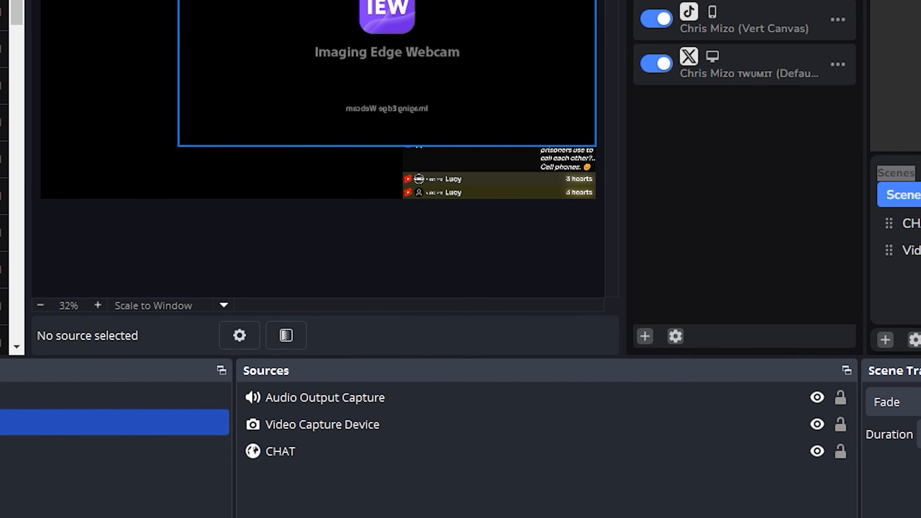
{"action": "left_click", "coordinate": [237, 22]}
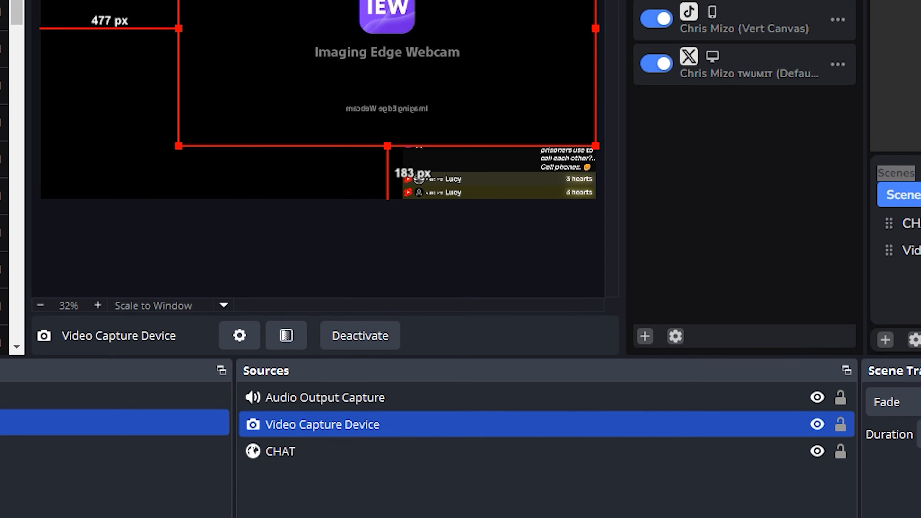
{"action": "left_click", "coordinate": [177, 24]}
{"action": "left_click_drag", "start_coordinate": [163, 45], "coordinate": [479, 214]}
{"action": "left_click_drag", "start_coordinate": [516, 317], "coordinate": [536, 321]}
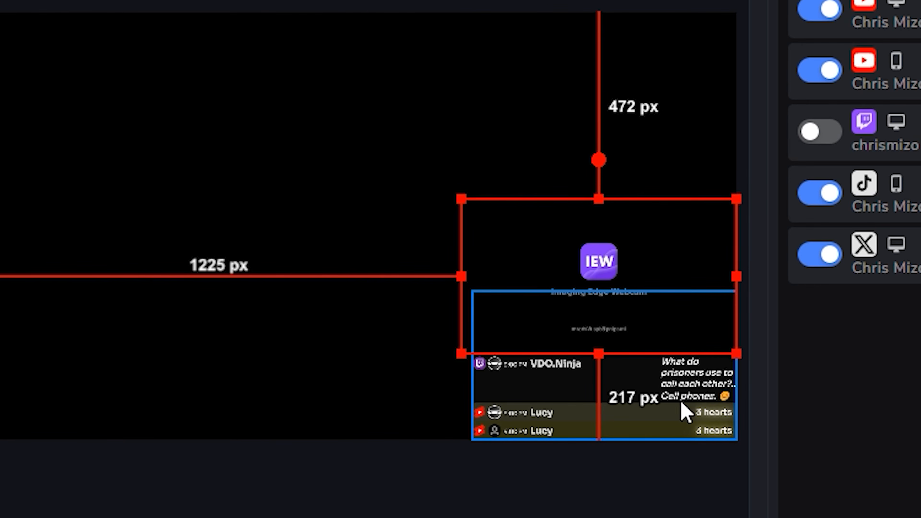
{"action": "left_click", "coordinate": [625, 510]}
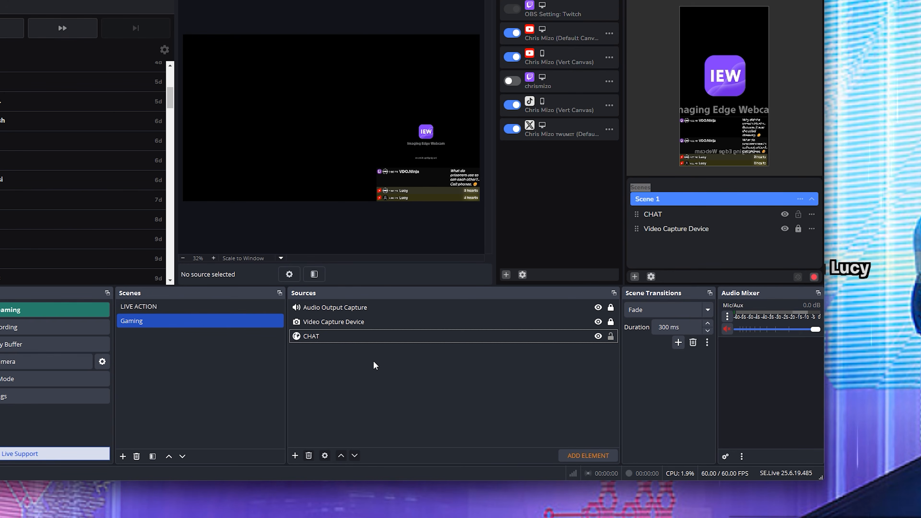
Add a Game Capture source set to Capture any fullscreen application to the Gaming scene and launch DOOM The Dark Ages
{"action": "right_click", "coordinate": [361, 363]}
{"action": "mouse_move", "coordinate": [406, 371]}
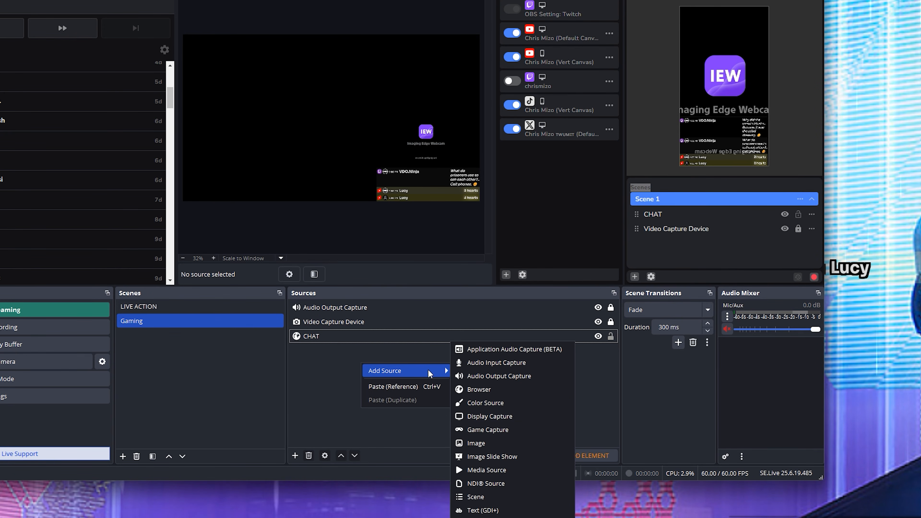
{"action": "left_click", "coordinate": [486, 431]}
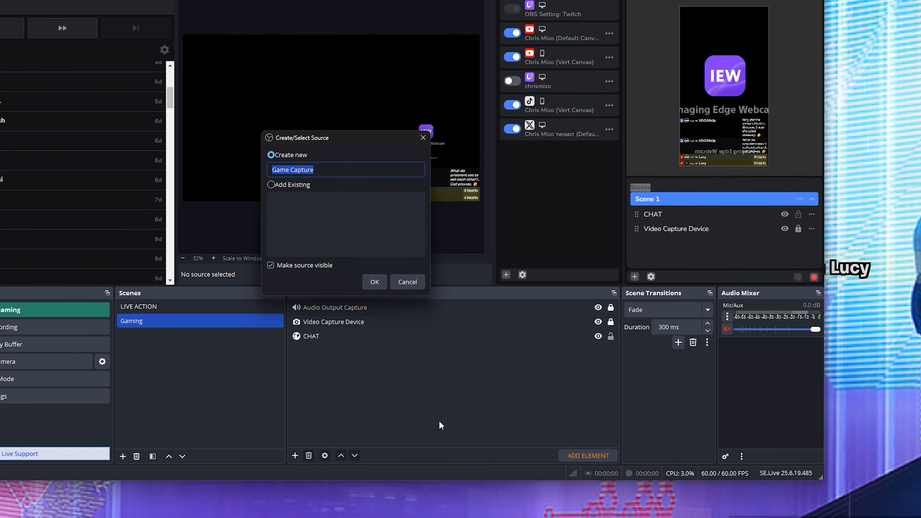
{"action": "left_click", "coordinate": [374, 282]}
{"action": "left_click", "coordinate": [319, 225]}
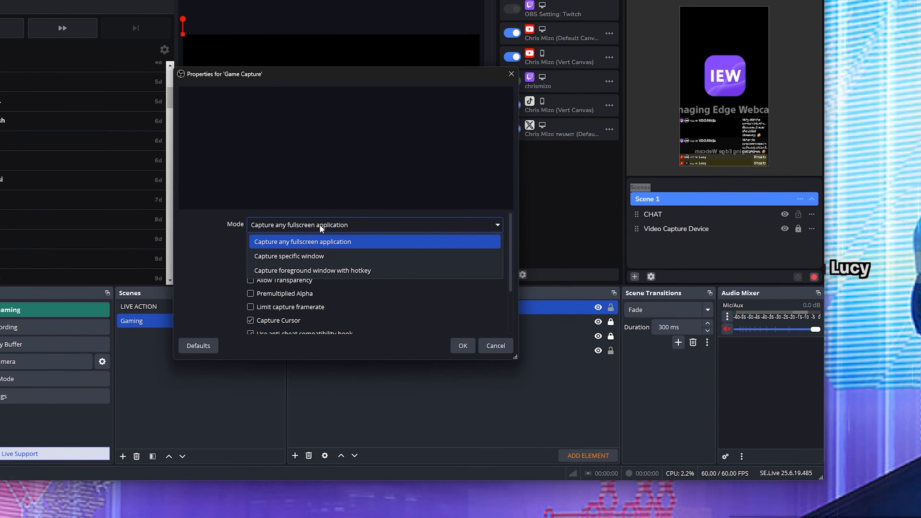
{"action": "left_click", "coordinate": [307, 243]}
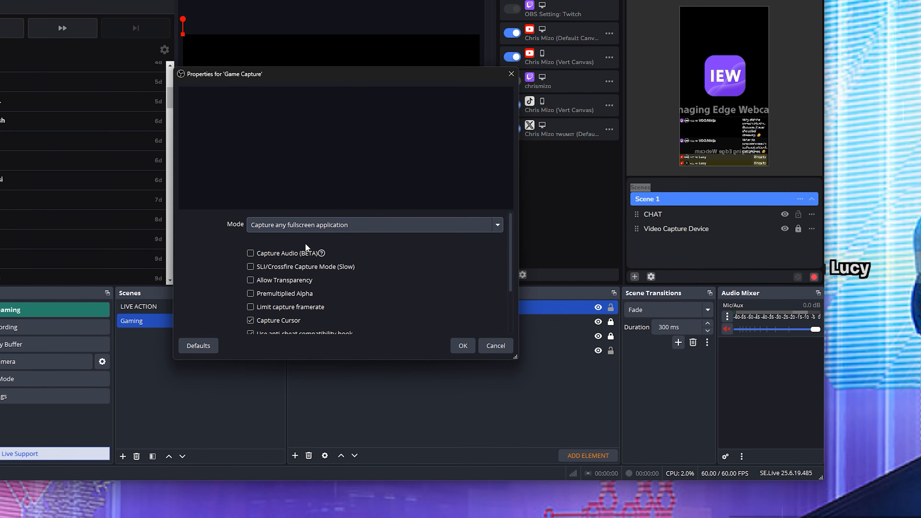
{"action": "left_click", "coordinate": [462, 348]}
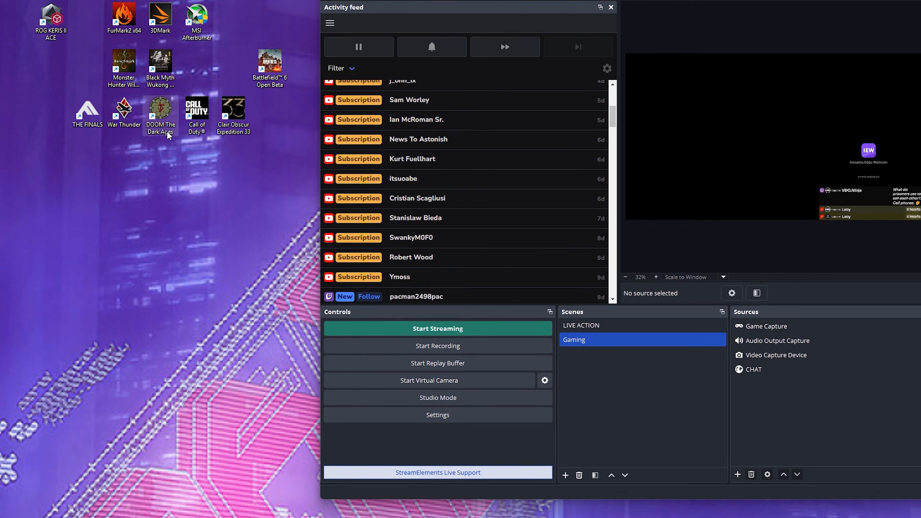
{"action": "double_click", "coordinate": [168, 135]}
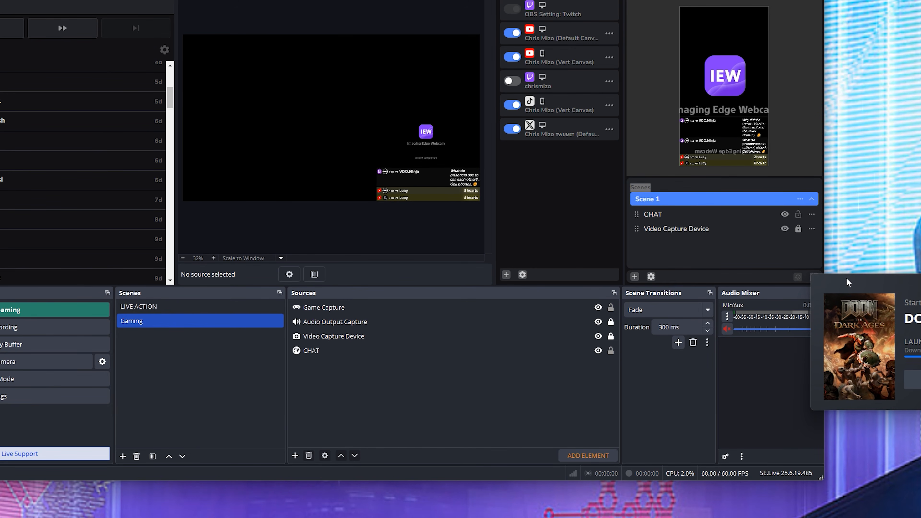
{"action": "left_click_drag", "start_coordinate": [853, 293], "coordinate": [735, 452]}
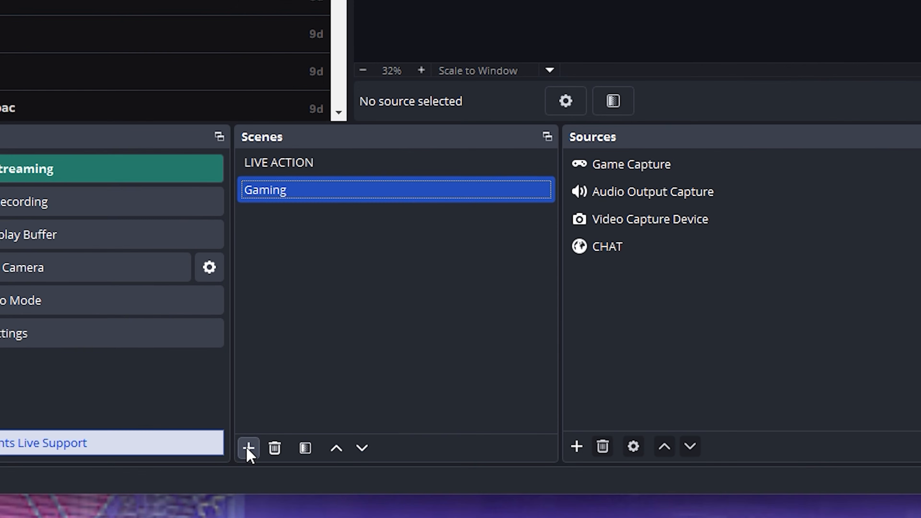
Add another scene named Browser
{"action": "left_click", "coordinate": [123, 456]}
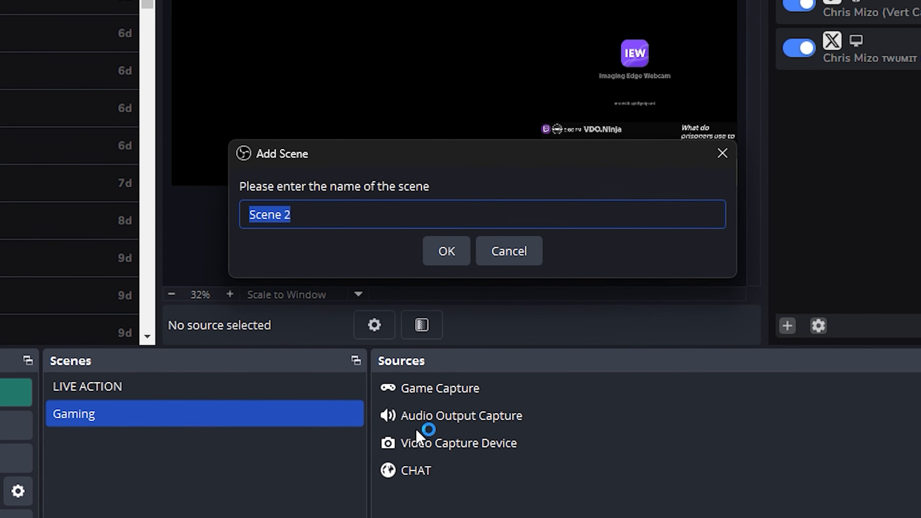
{"action": "type", "text": "Brow"}
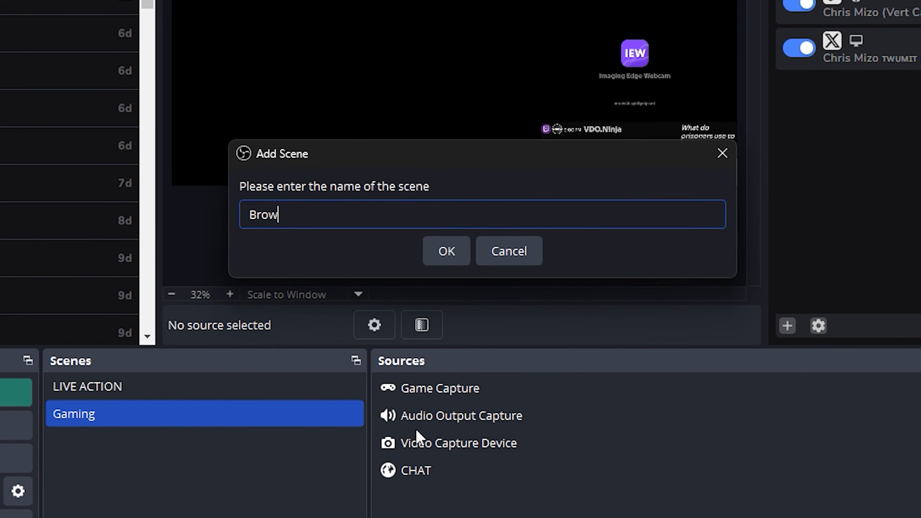
{"action": "key", "text": "Return"}
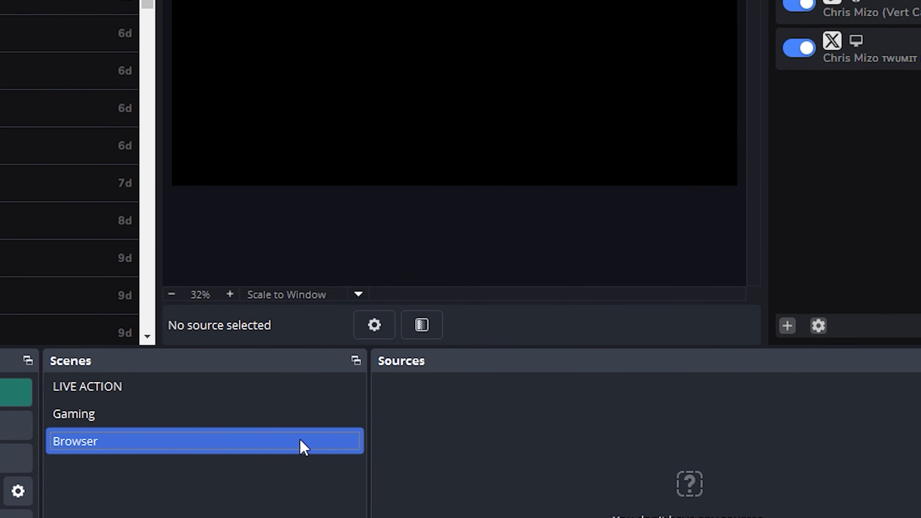
Switch the Gaming scene's Game Capture to Capture specific window, targeting the DOOM The Dark Ages window
{"action": "key", "text": "Up"}
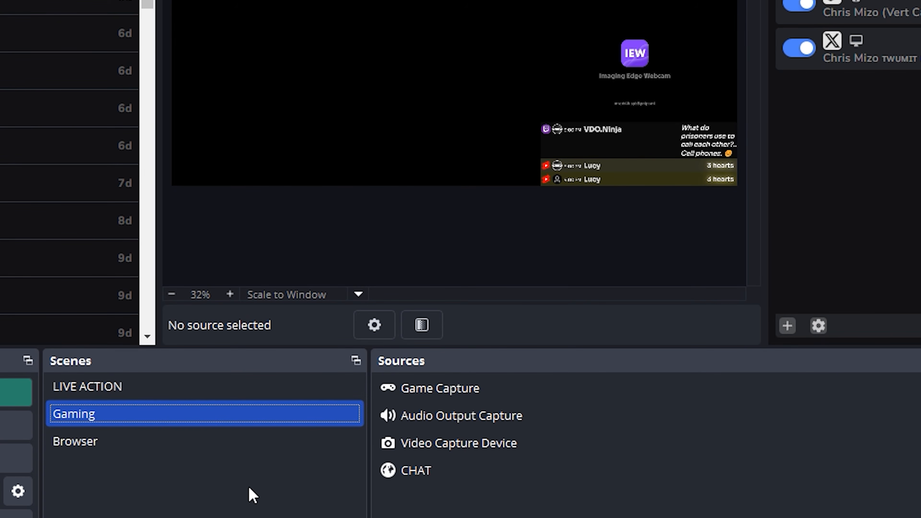
{"action": "double_click", "coordinate": [457, 389]}
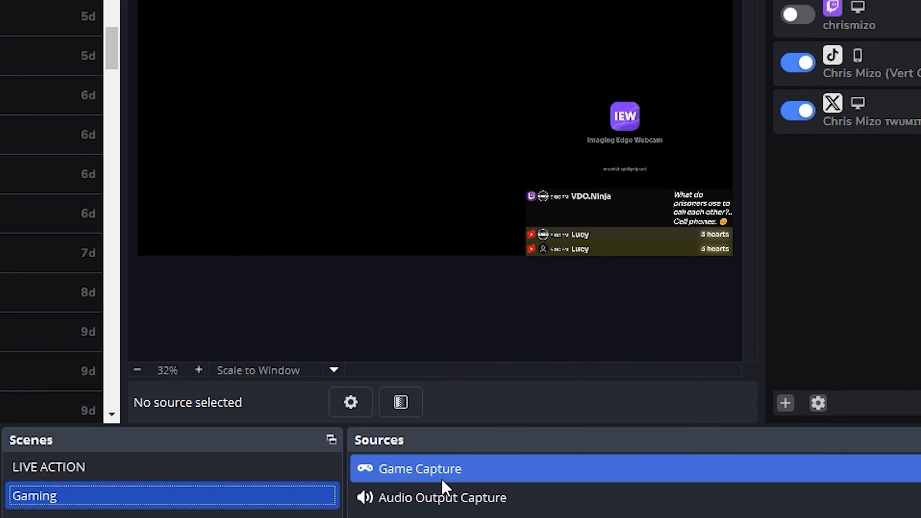
{"action": "left_click", "coordinate": [455, 311]}
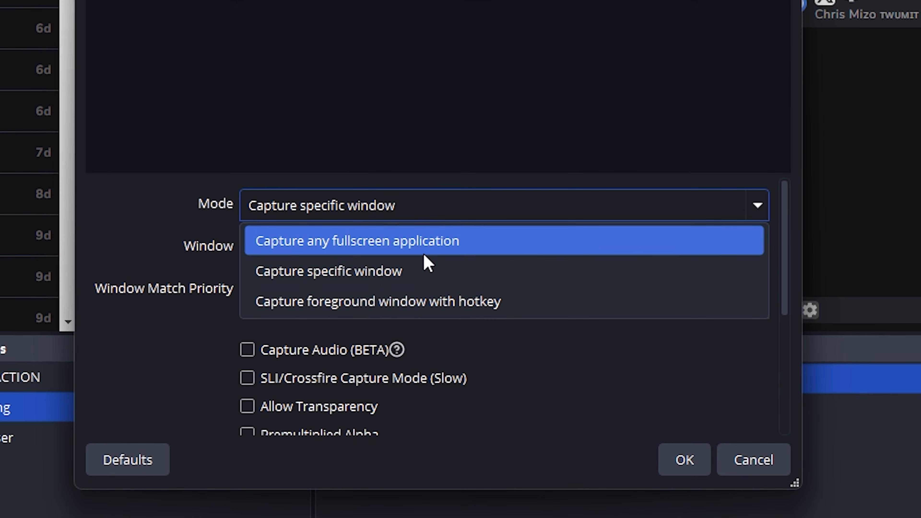
{"action": "left_click", "coordinate": [430, 268]}
{"action": "left_click", "coordinate": [442, 260]}
{"action": "left_click", "coordinate": [460, 348]}
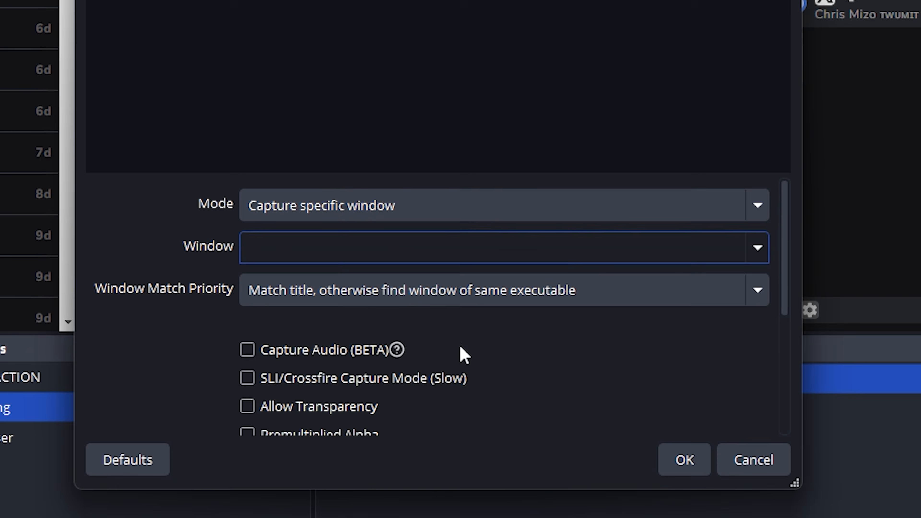
{"action": "left_click", "coordinate": [687, 472]}
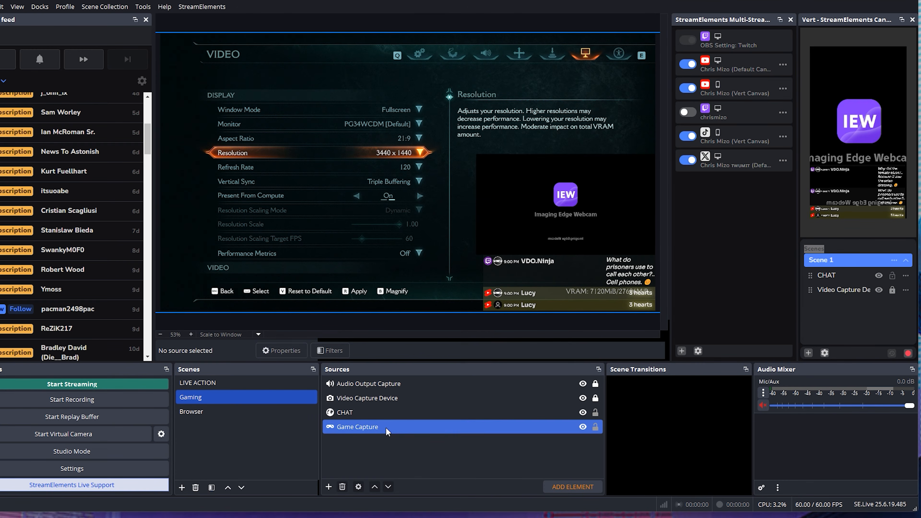
Resize and reposition the Gaming scene's Game Capture to span from the canvas's upper edge to about 20 px above its lower edge
{"action": "mouse_move", "coordinate": [336, 218]}
{"action": "left_mouse_down"}
{"action": "mouse_move", "coordinate": [335, 237]}
{"action": "mouse_move", "coordinate": [342, 212]}
{"action": "left_mouse_up"}
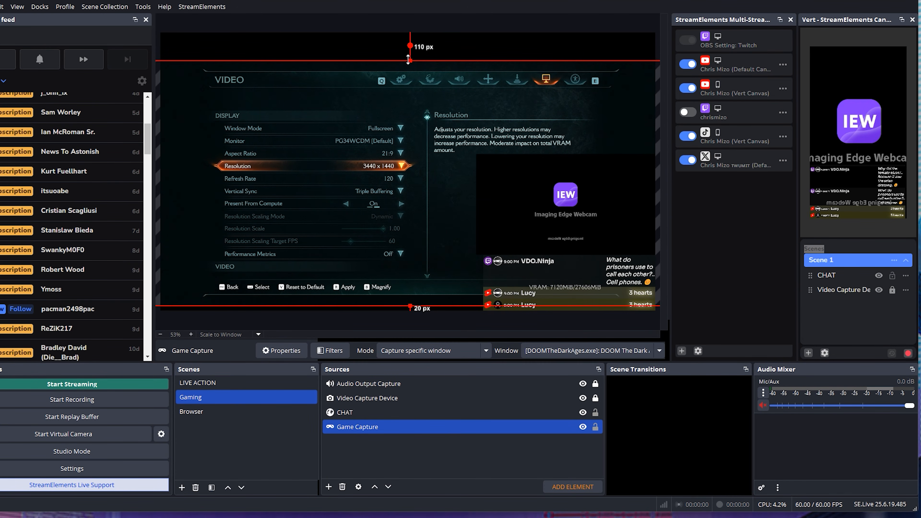
{"action": "left_click_drag", "start_coordinate": [408, 59], "coordinate": [408, 32]}
{"action": "left_click_drag", "start_coordinate": [351, 50], "coordinate": [373, 58]}
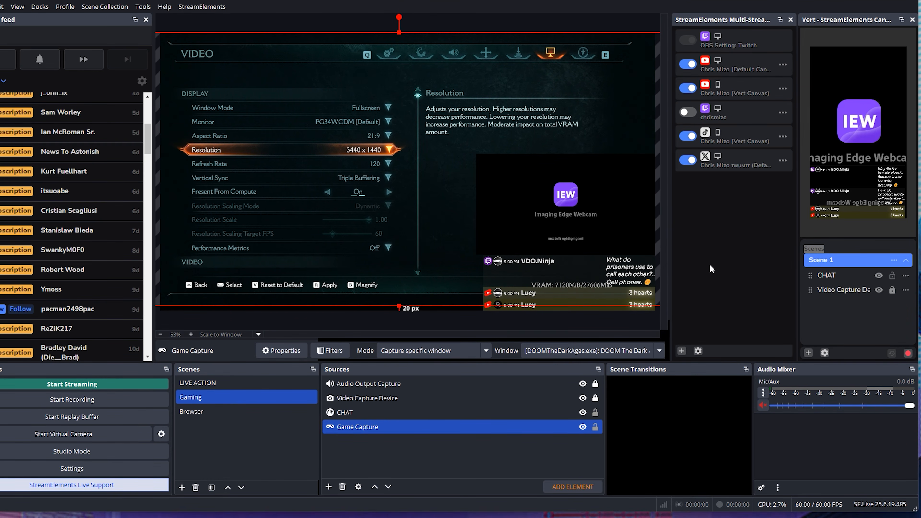
{"action": "left_click", "coordinate": [907, 261]}
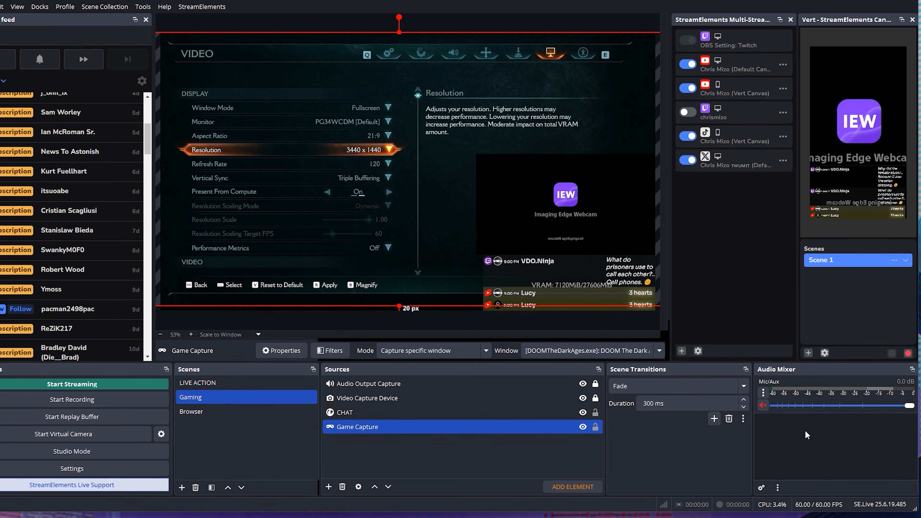
Unhide all Audio Mixer sources, then lower Audio Output Capture to -46.0 dB and mute it
{"action": "right_click", "coordinate": [795, 422]}
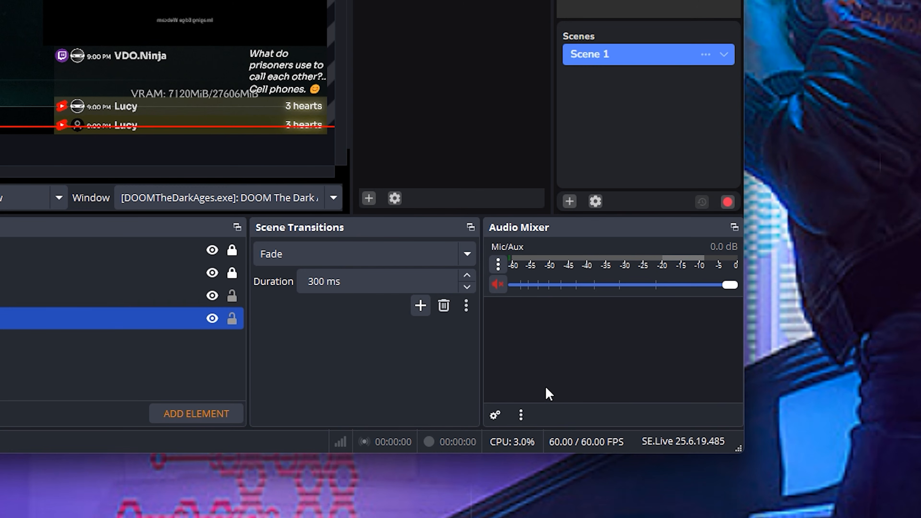
{"action": "right_click", "coordinate": [805, 458]}
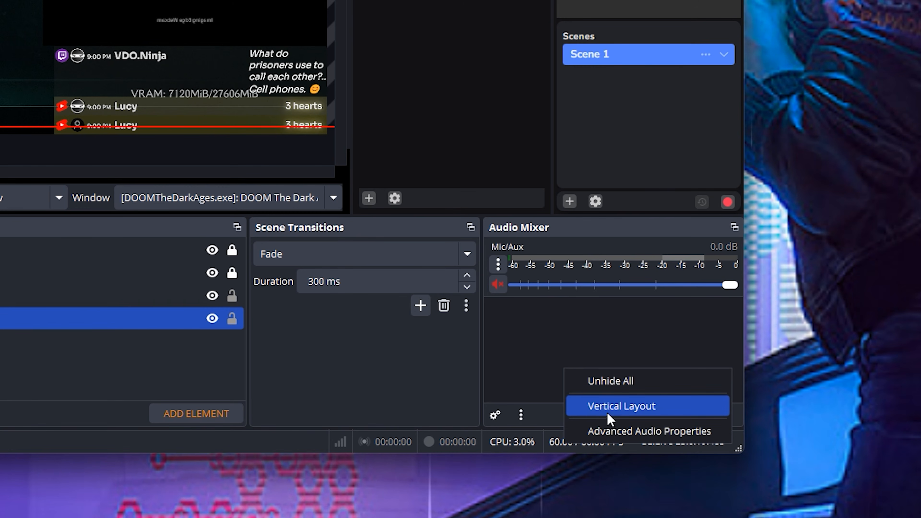
{"action": "left_click", "coordinate": [610, 384]}
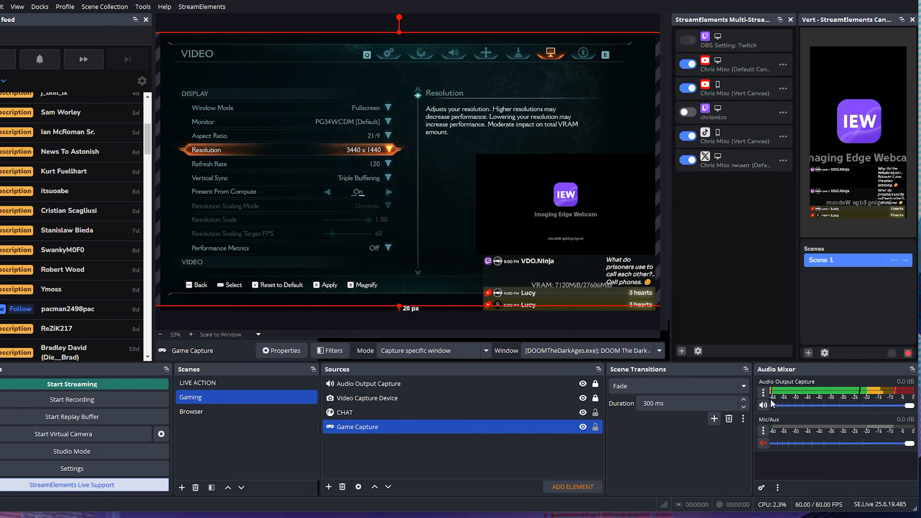
{"action": "left_click", "coordinate": [764, 406]}
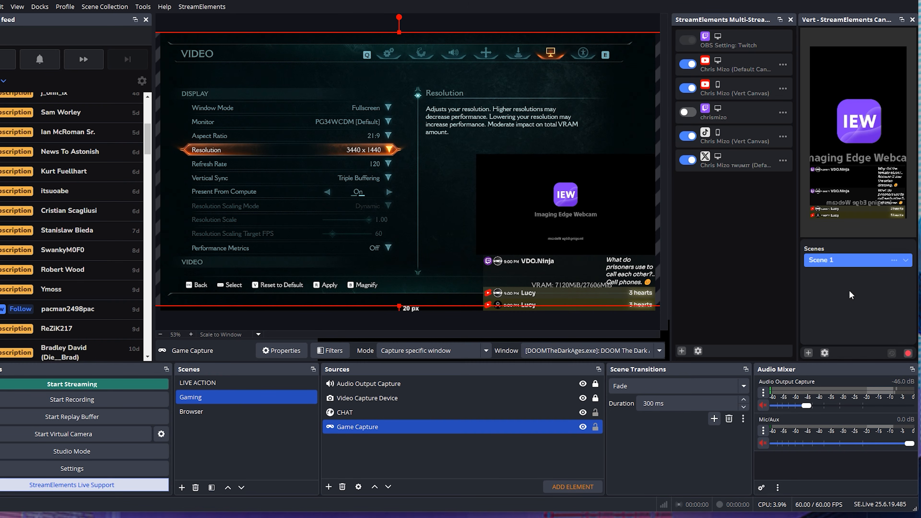
Add a scene named gaming to the vertical canvas
{"action": "right_click", "coordinate": [838, 296]}
{"action": "left_click", "coordinate": [820, 309]}
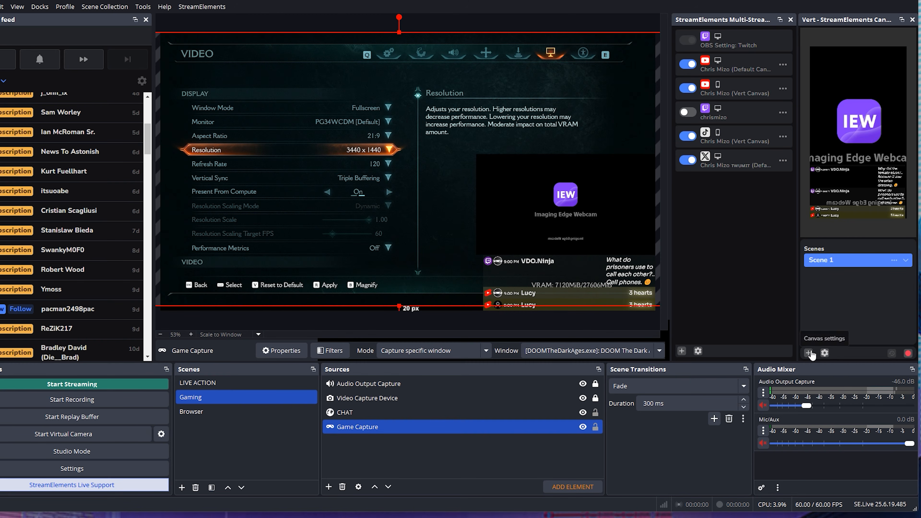
{"action": "left_click", "coordinate": [809, 353]}
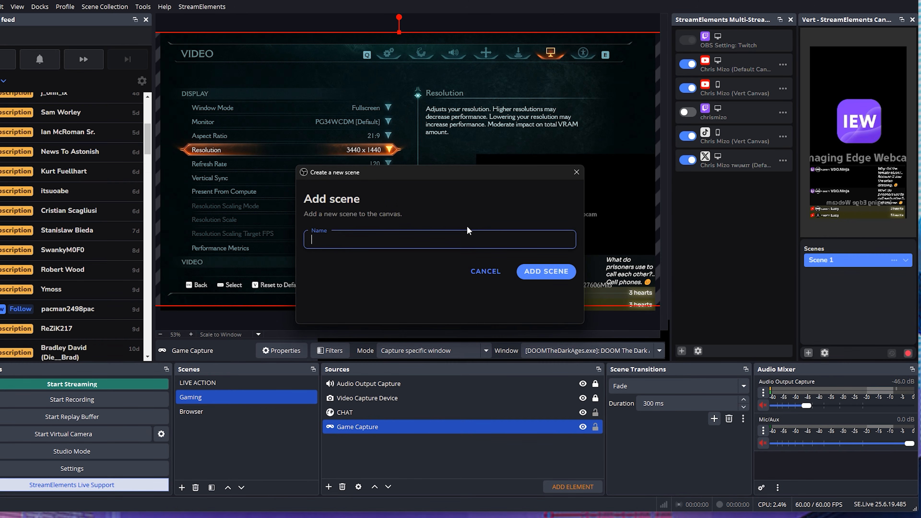
{"action": "left_click", "coordinate": [546, 271]}
{"action": "left_click", "coordinate": [906, 260]}
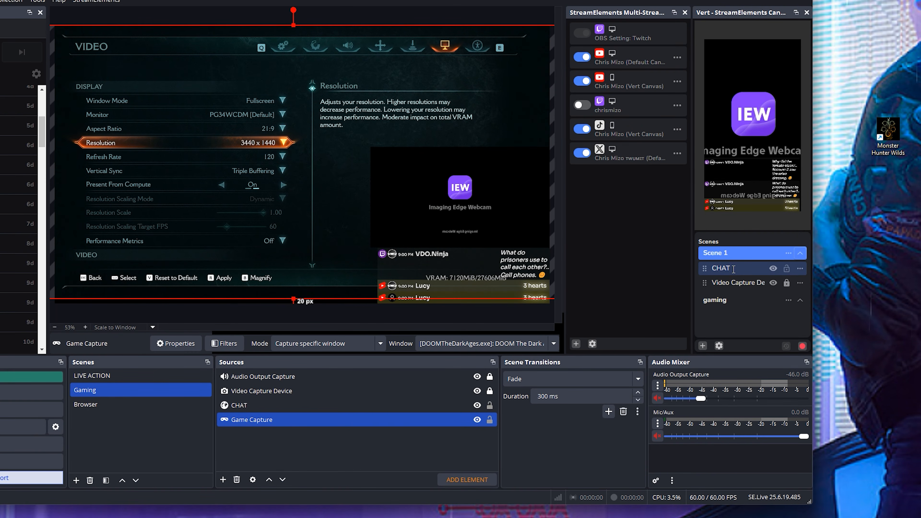
{"action": "left_click", "coordinate": [733, 269]}
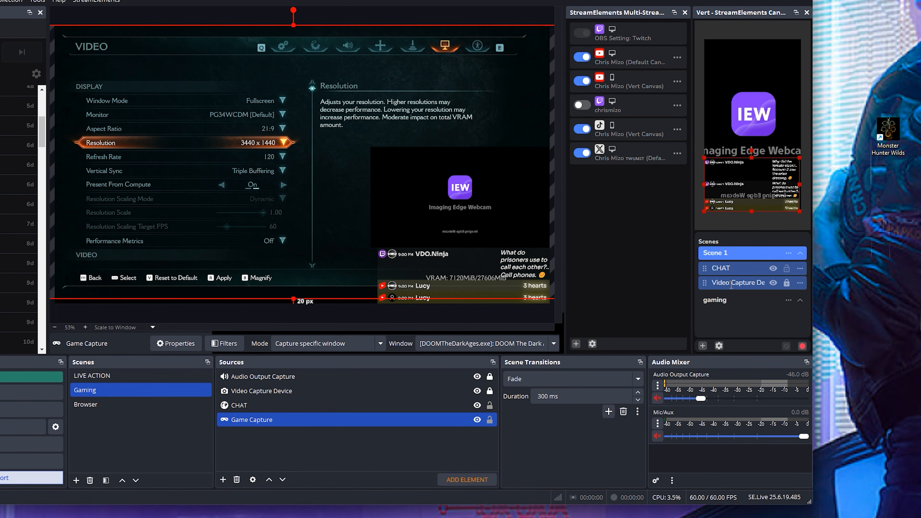
{"action": "right_click", "coordinate": [735, 281]}
{"action": "key", "text": "Escape"}
Collapse Scene 1 and add the existing Video Capture Device to the vertical canvas's gaming scene
{"action": "left_click", "coordinate": [801, 254]}
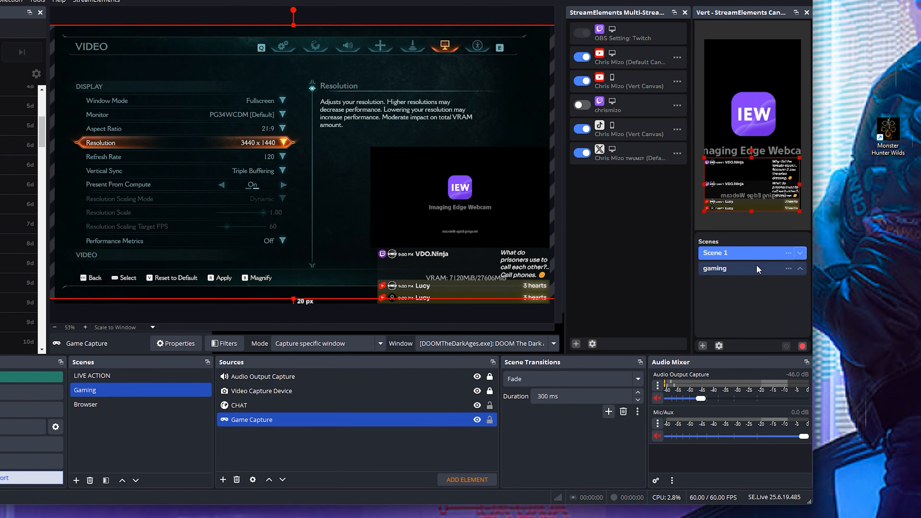
{"action": "left_click", "coordinate": [800, 301]}
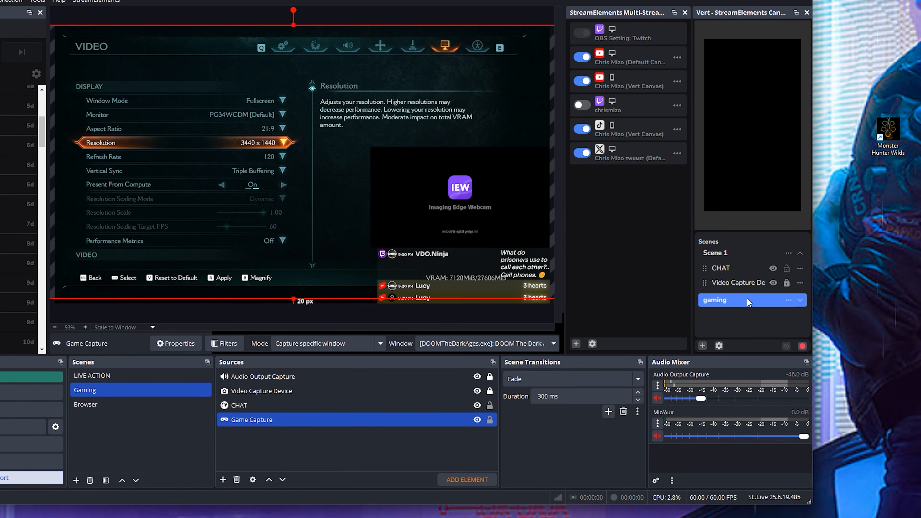
{"action": "left_click", "coordinate": [762, 254]}
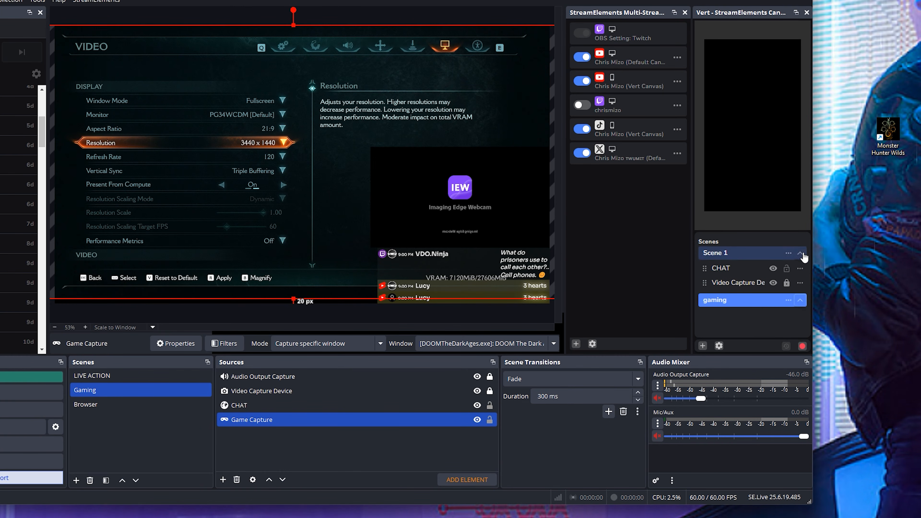
{"action": "right_click", "coordinate": [743, 273]}
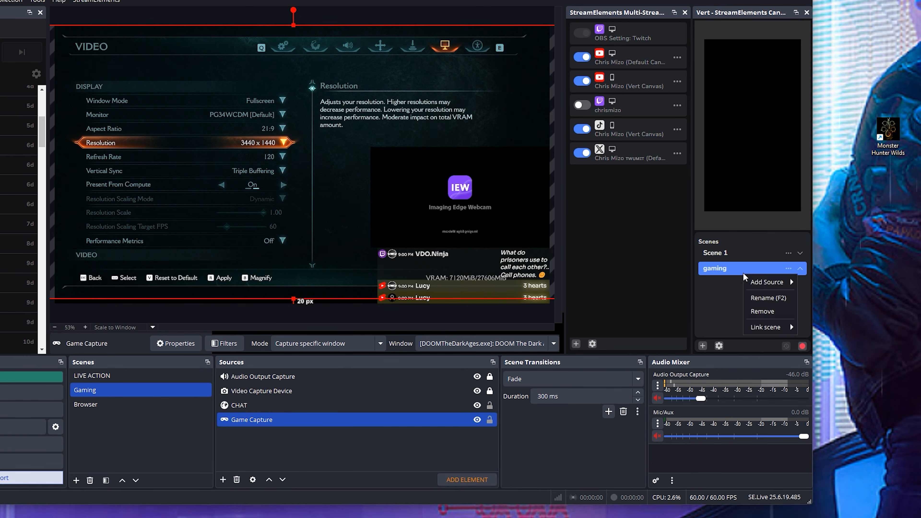
{"action": "mouse_move", "coordinate": [765, 283]}
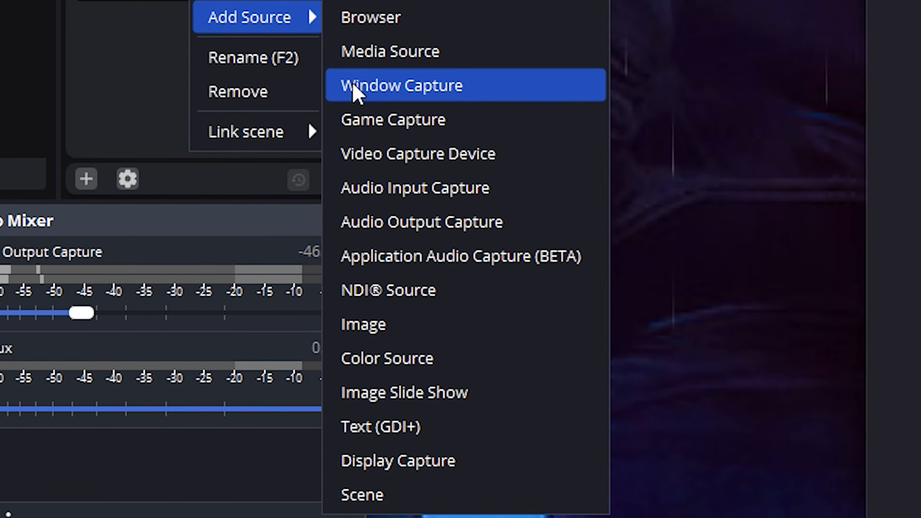
{"action": "left_click", "coordinate": [391, 165]}
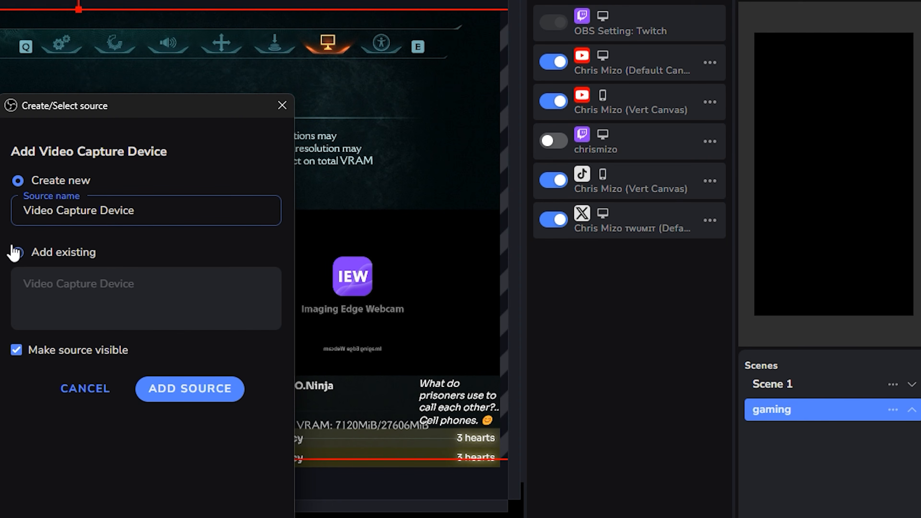
{"action": "left_click", "coordinate": [18, 252]}
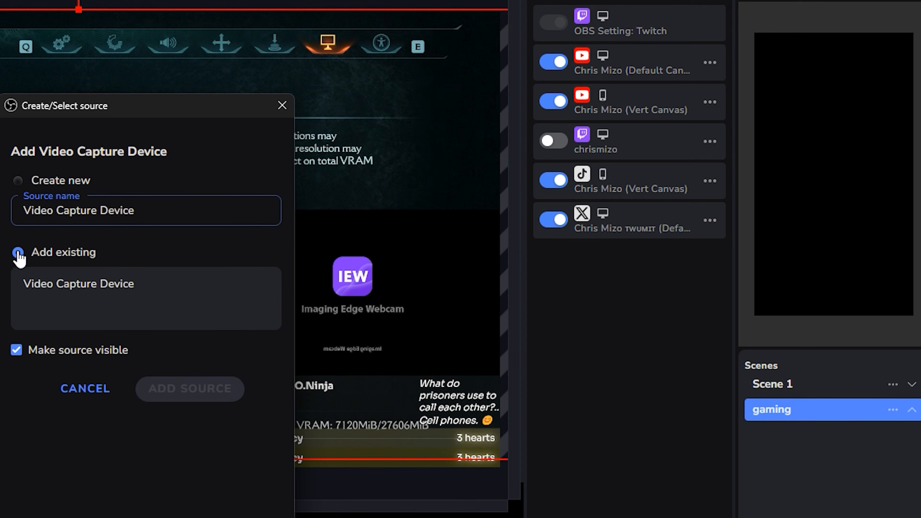
{"action": "left_click", "coordinate": [90, 285]}
{"action": "left_click", "coordinate": [190, 388]}
Add the existing CHAT browser source to the vertical canvas's gaming scene
{"action": "right_click", "coordinate": [828, 412]}
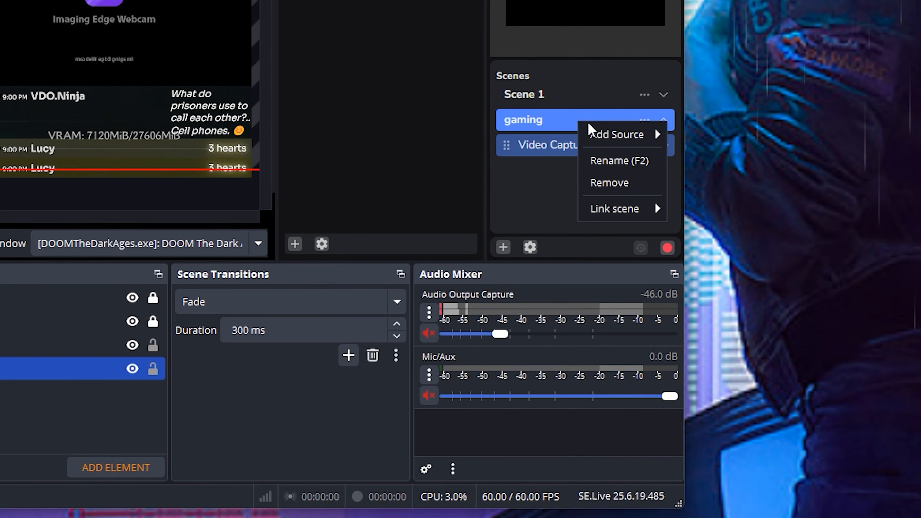
{"action": "mouse_move", "coordinate": [866, 424]}
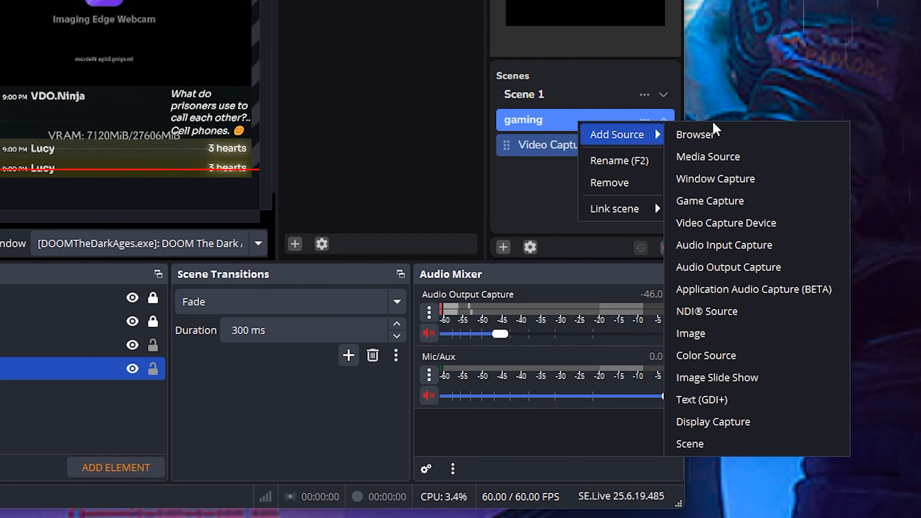
{"action": "left_click", "coordinate": [681, 134]}
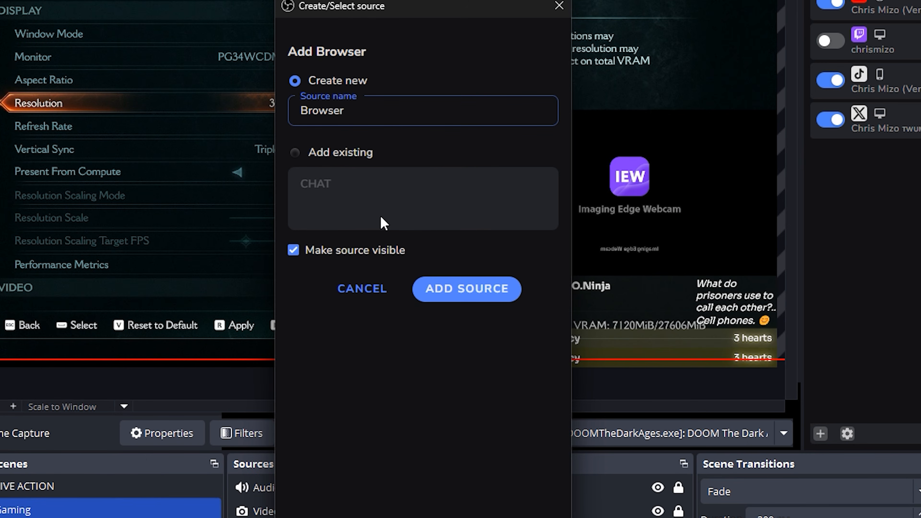
{"action": "left_click", "coordinate": [304, 160]}
{"action": "left_click", "coordinate": [306, 183]}
{"action": "left_click", "coordinate": [455, 291]}
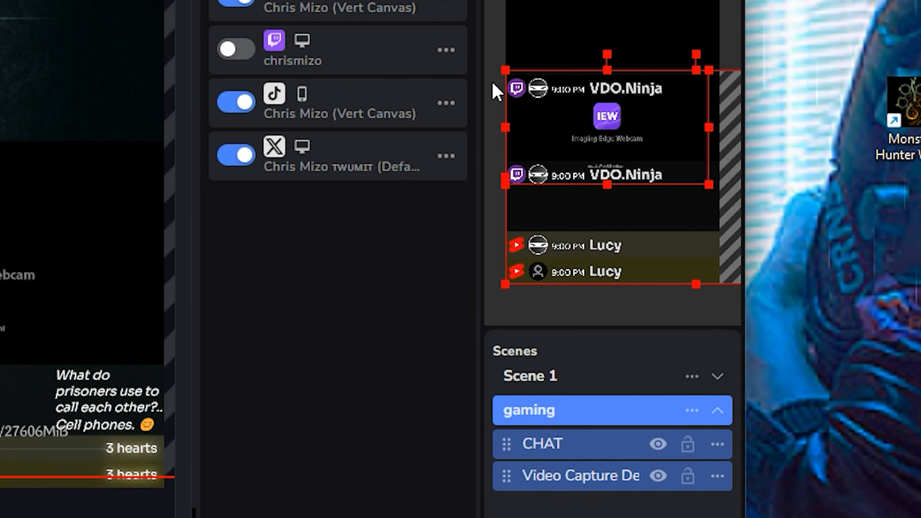
Shrink CHAT and the Video Capture Device and gather them in the lower part of the vertical gaming scene
{"action": "left_click_drag", "start_coordinate": [506, 70], "coordinate": [667, 139]}
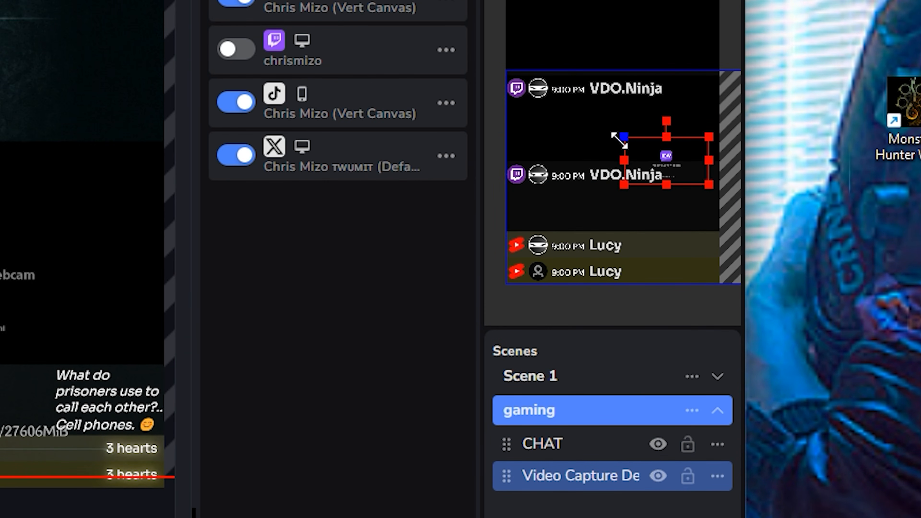
{"action": "left_click", "coordinate": [541, 103]}
{"action": "left_click_drag", "start_coordinate": [507, 71], "coordinate": [744, 148]}
{"action": "left_click_drag", "start_coordinate": [703, 201], "coordinate": [526, 214]}
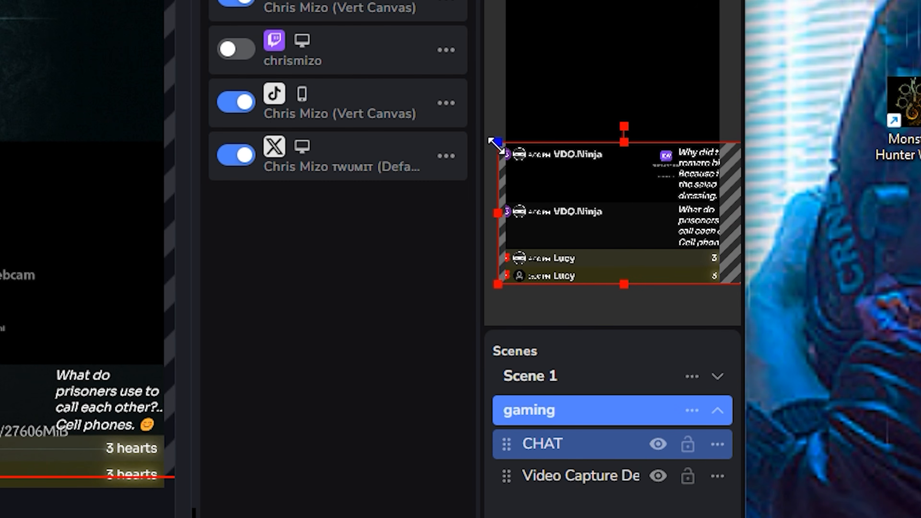
{"action": "left_click_drag", "start_coordinate": [496, 144], "coordinate": [579, 191]}
{"action": "left_click_drag", "start_coordinate": [633, 220], "coordinate": [570, 221]}
{"action": "left_click_drag", "start_coordinate": [671, 176], "coordinate": [561, 173]}
{"action": "left_click_drag", "start_coordinate": [600, 142], "coordinate": [669, 102]}
{"action": "left_click_drag", "start_coordinate": [645, 138], "coordinate": [625, 198]}
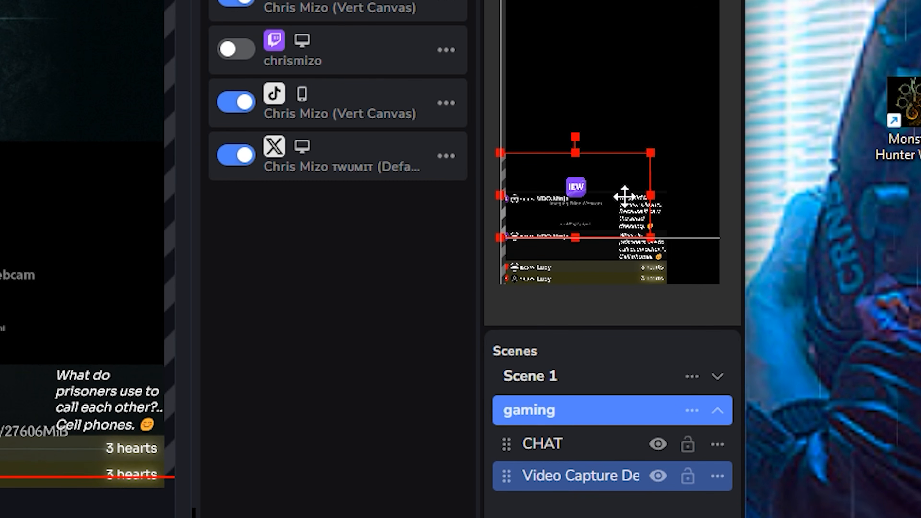
Order the Video Capture Device above CHAT and fit both to the vertical canvas's width, with the camera over the chat
{"action": "left_click", "coordinate": [506, 440]}
{"action": "left_click_drag", "start_coordinate": [506, 440], "coordinate": [506, 476]}
{"action": "left_click_drag", "start_coordinate": [583, 177], "coordinate": [584, 156]}
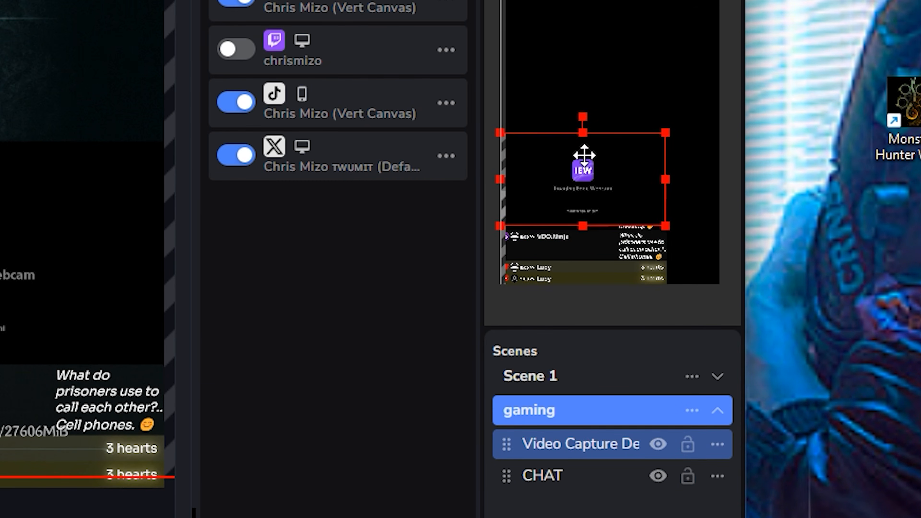
{"action": "left_click_drag", "start_coordinate": [665, 175], "coordinate": [695, 177]}
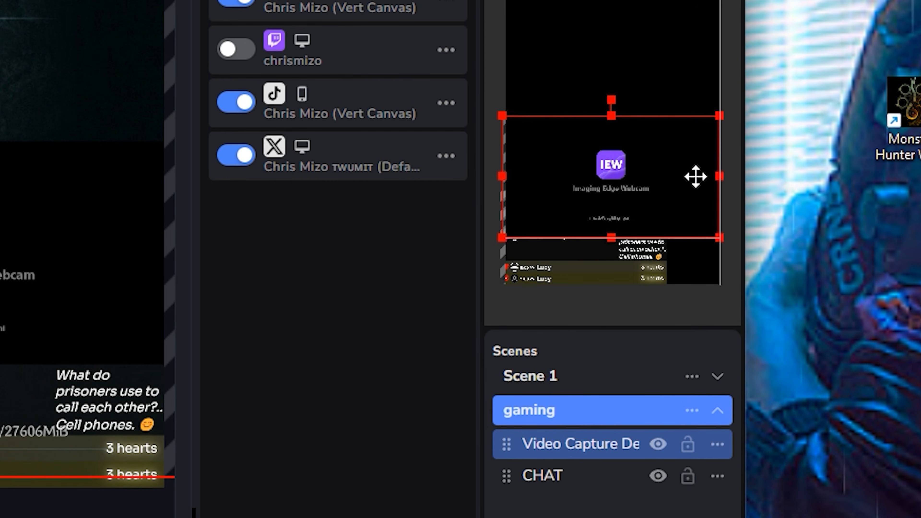
{"action": "left_click_drag", "start_coordinate": [634, 262], "coordinate": [637, 262]}
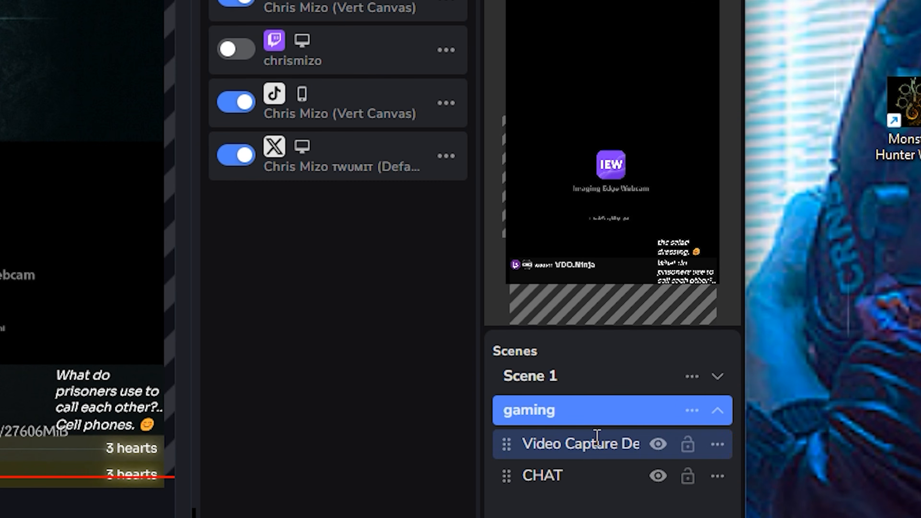
Add the existing Game Capture to the vertical gaming scene and shift it sideways so the middle of the game picture is framed
{"action": "right_click", "coordinate": [624, 413]}
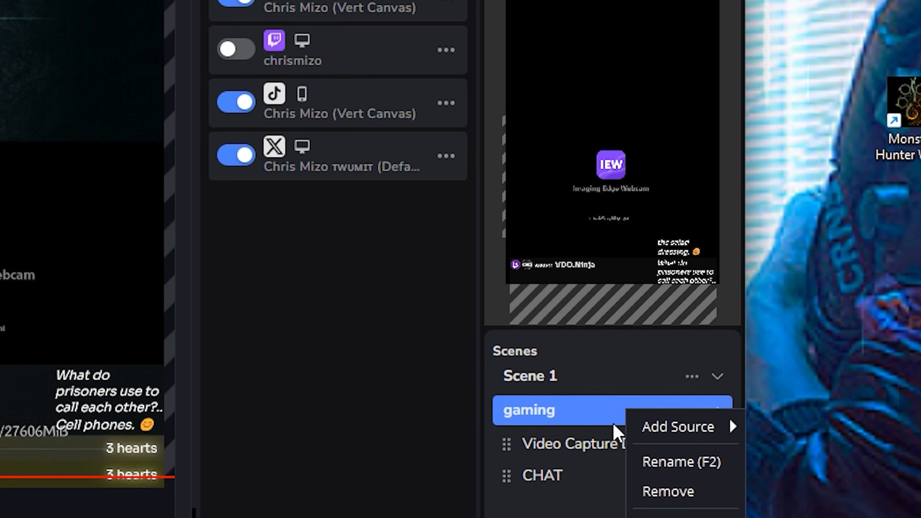
{"action": "mouse_move", "coordinate": [653, 438]}
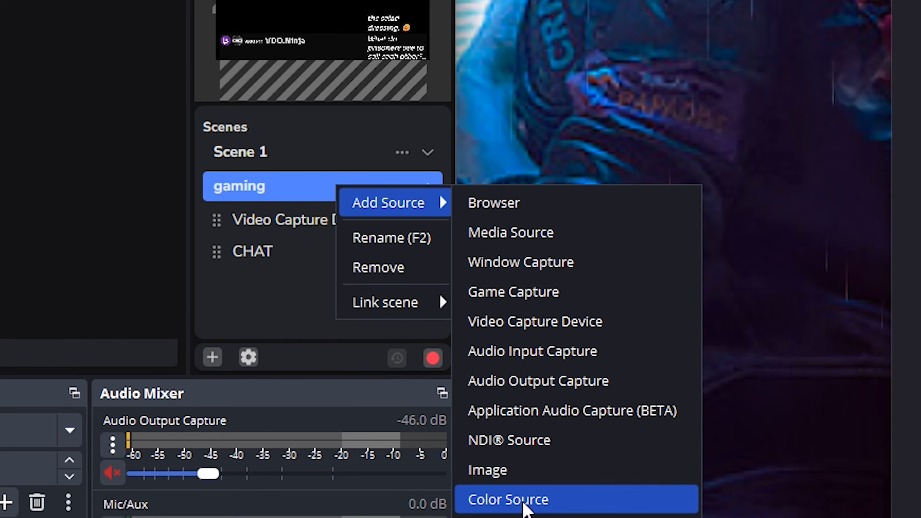
{"action": "left_click", "coordinate": [577, 321]}
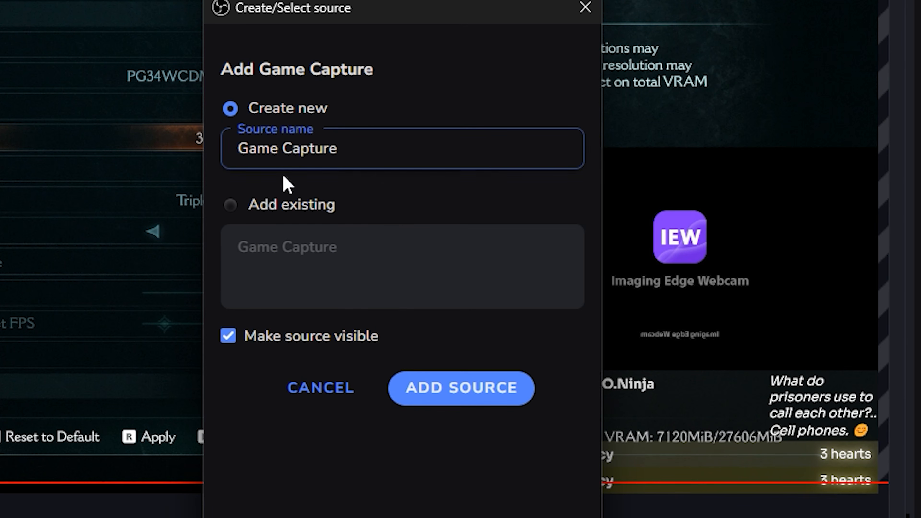
{"action": "left_click", "coordinate": [272, 209]}
{"action": "left_click", "coordinate": [286, 260]}
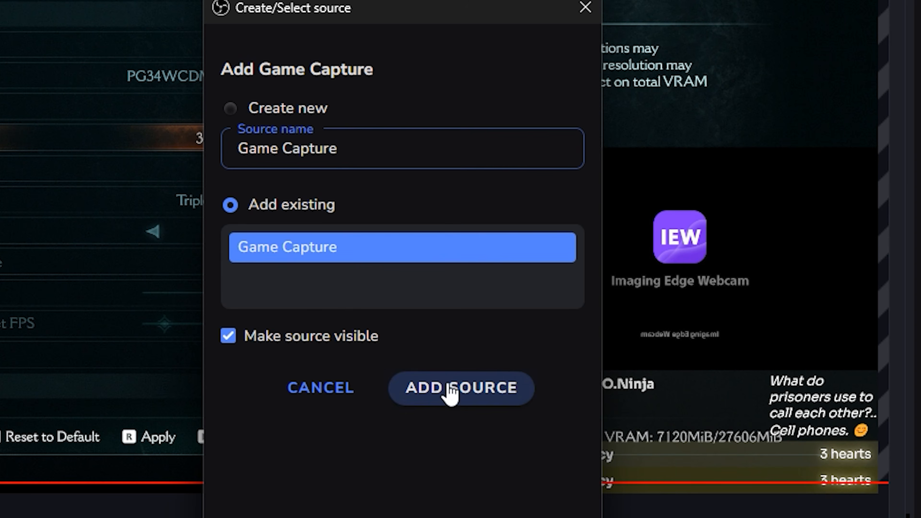
{"action": "left_click", "coordinate": [449, 390]}
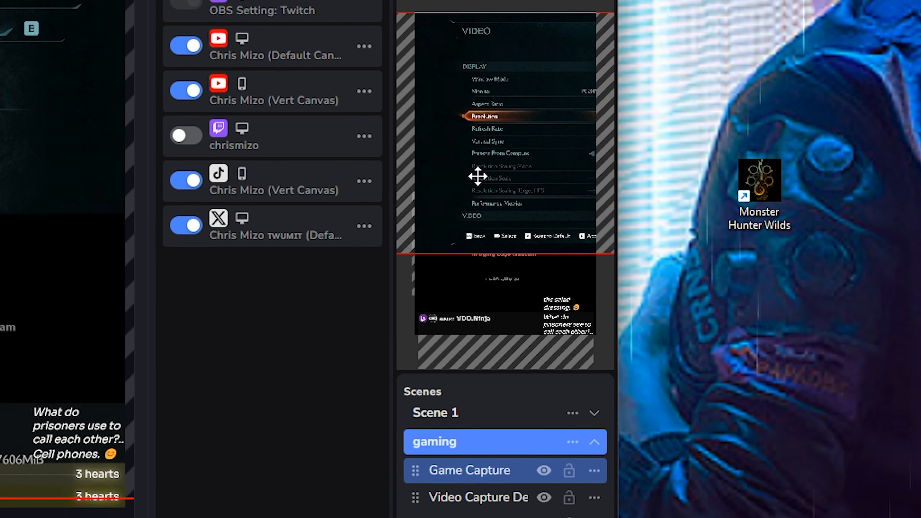
{"action": "left_click_drag", "start_coordinate": [478, 176], "coordinate": [455, 182]}
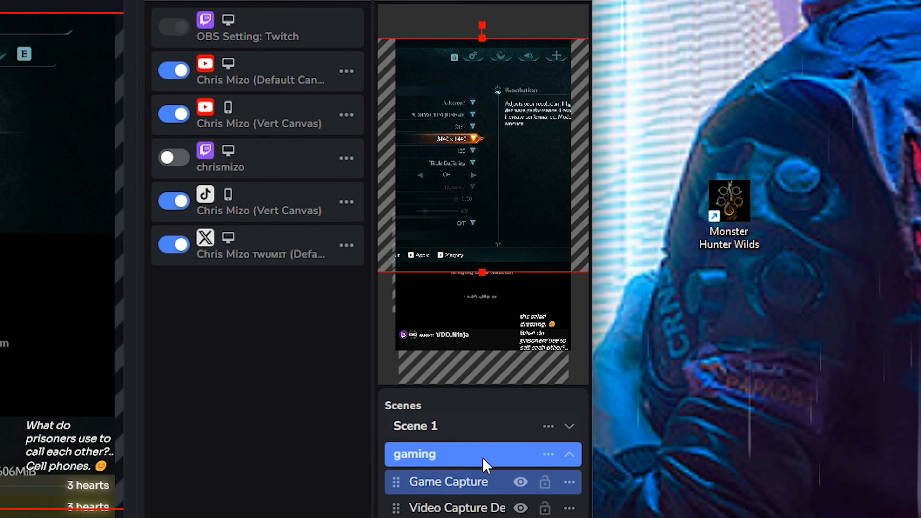
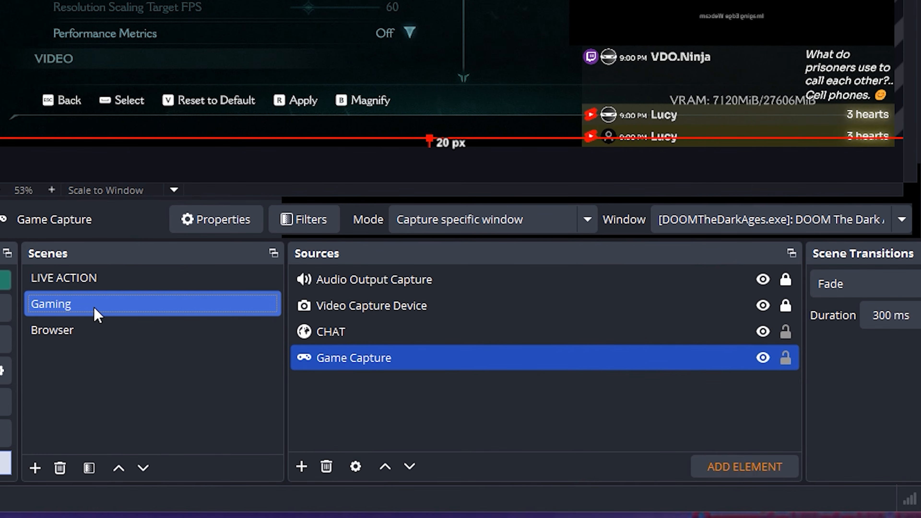
Switch repeatedly between the horizontal LIVE ACTION and Gaming scenes to examine how the vertical canvas responds
{"action": "left_click", "coordinate": [109, 287]}
{"action": "left_click", "coordinate": [105, 301]}
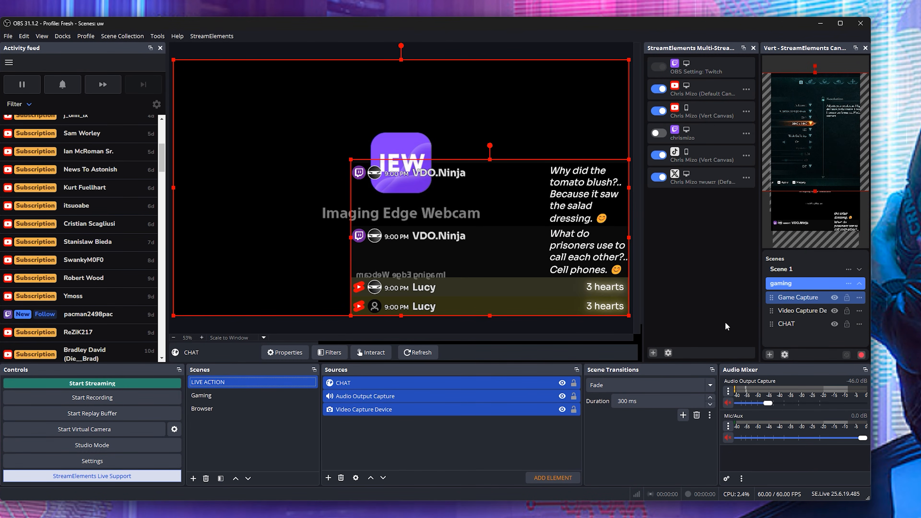
{"action": "left_click", "coordinate": [272, 391]}
{"action": "left_click", "coordinate": [271, 384]}
{"action": "left_click", "coordinate": [267, 395]}
{"action": "left_click", "coordinate": [266, 384]}
{"action": "left_click", "coordinate": [260, 394]}
{"action": "left_click", "coordinate": [261, 394]}
{"action": "left_click", "coordinate": [263, 384]}
{"action": "left_click", "coordinate": [268, 395]}
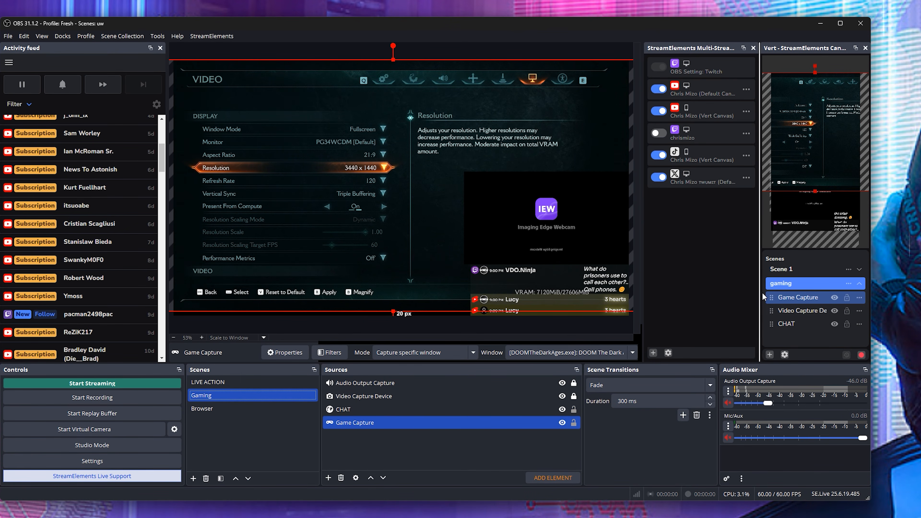
Link the vertical canvas's Scene 1 to its matching horizontal scene
{"action": "right_click", "coordinate": [786, 269]}
{"action": "left_click", "coordinate": [778, 269]}
{"action": "right_click", "coordinate": [784, 269]}
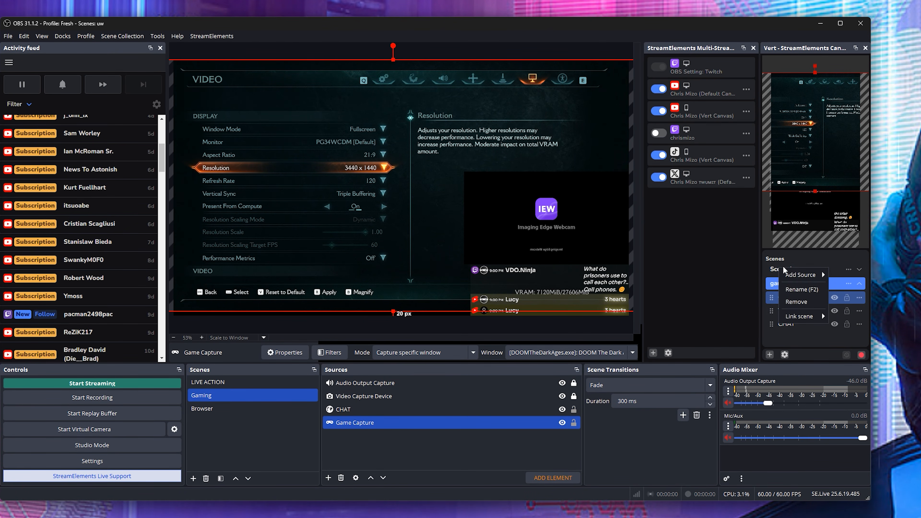
{"action": "left_click", "coordinate": [784, 268]}
{"action": "left_click", "coordinate": [791, 268]}
{"action": "right_click", "coordinate": [486, 203]}
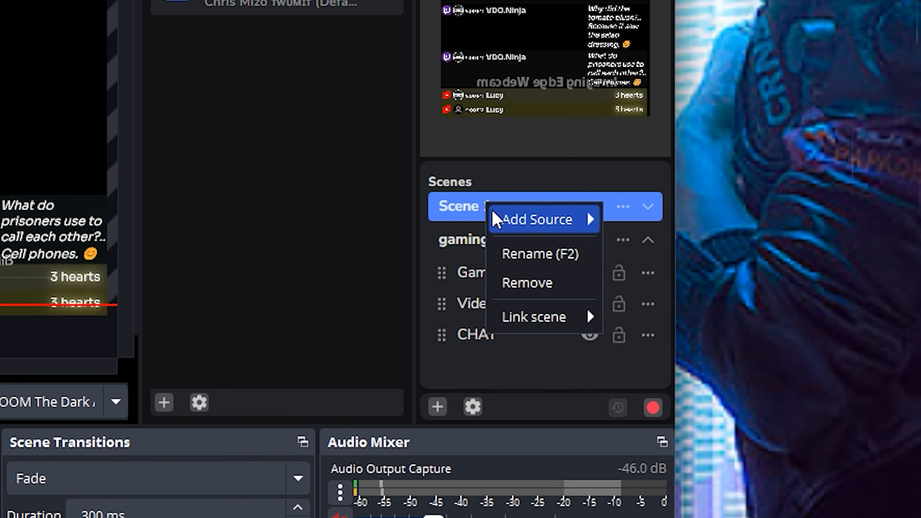
{"action": "mouse_move", "coordinate": [554, 326]}
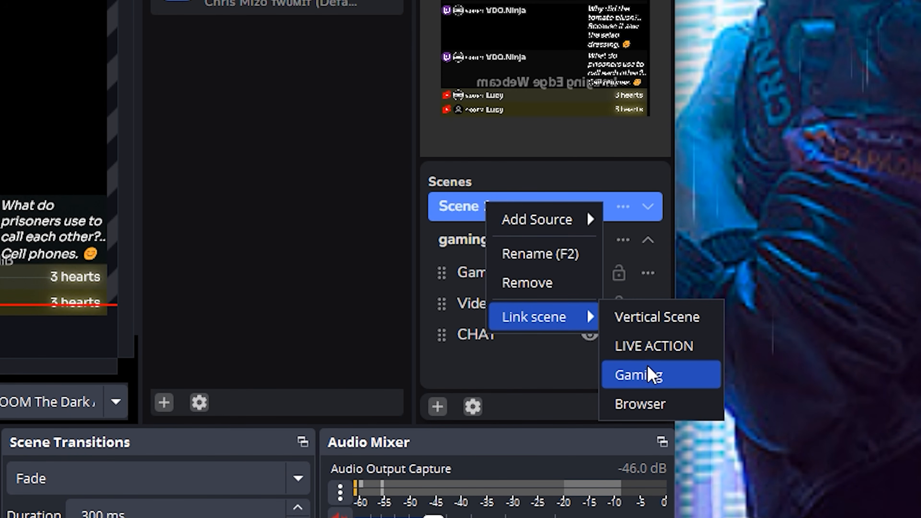
{"action": "left_click", "coordinate": [648, 376]}
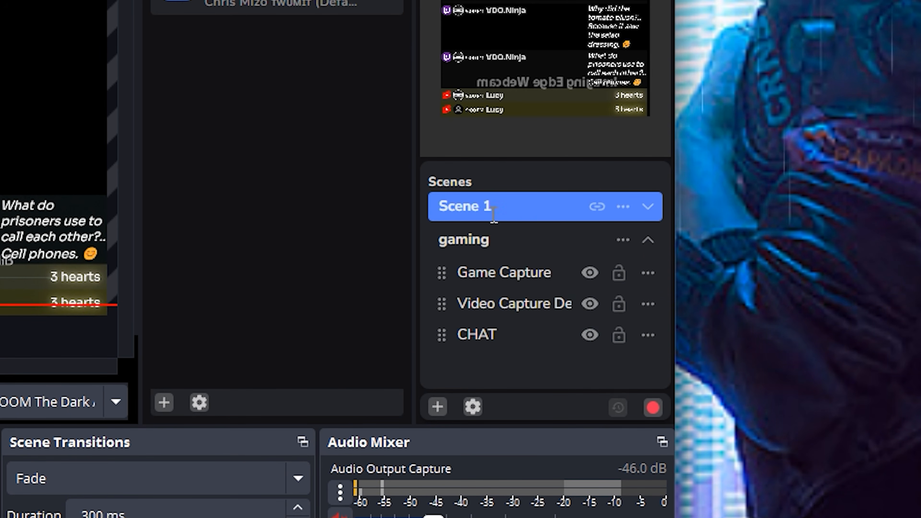
Collapse the source list of the vertical gaming scene and link that scene to the horizontal Gaming scene
{"action": "left_click", "coordinate": [647, 240]}
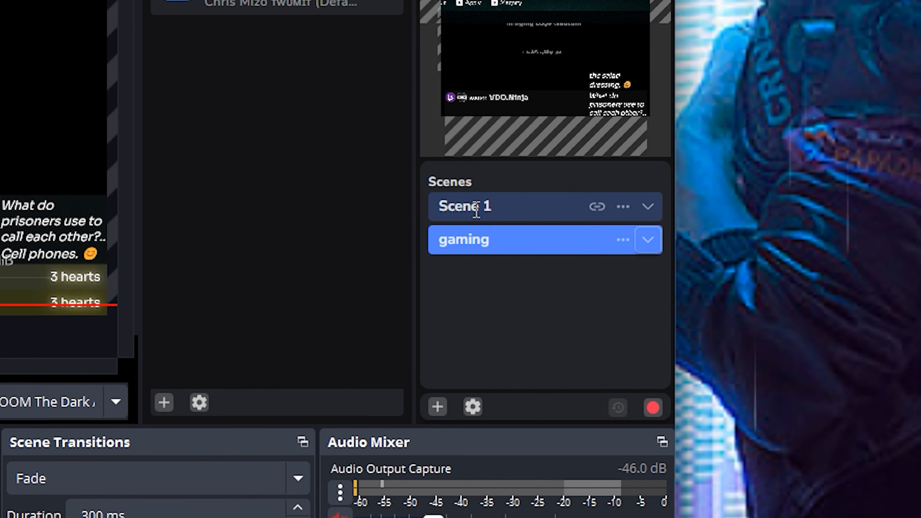
{"action": "left_click", "coordinate": [467, 206]}
{"action": "right_click", "coordinate": [504, 244]}
{"action": "mouse_move", "coordinate": [555, 358]}
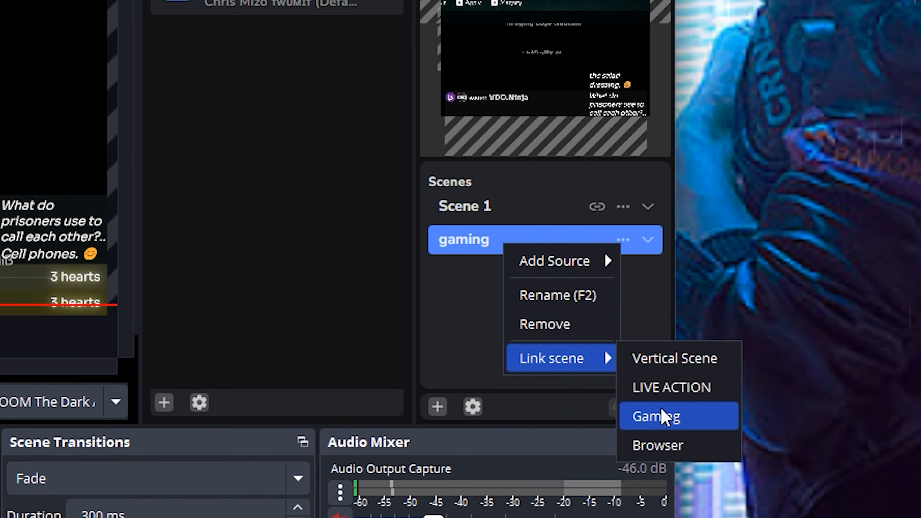
{"action": "left_click", "coordinate": [613, 413]}
{"action": "left_click", "coordinate": [502, 238]}
Test the scene links by switching the horizontal canvas to LIVE ACTION and back to Gaming
{"action": "left_click", "coordinate": [506, 206]}
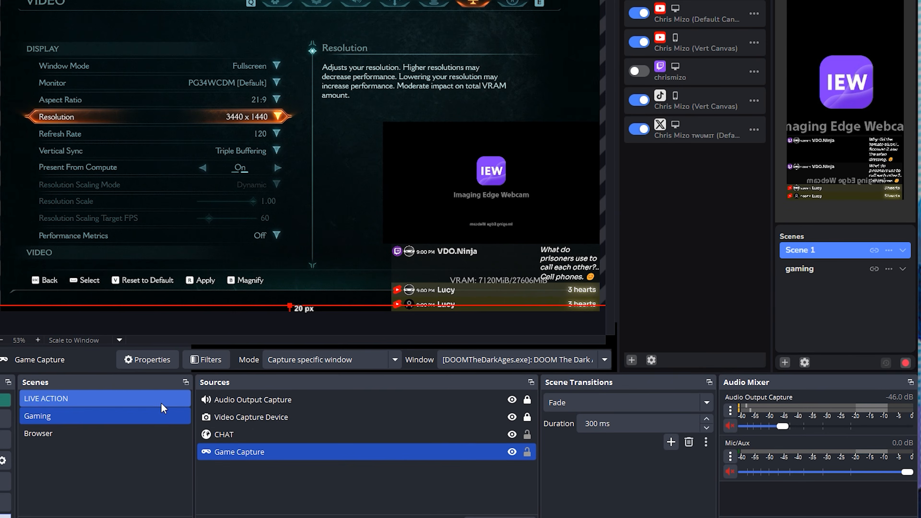
{"action": "left_click", "coordinate": [161, 401]}
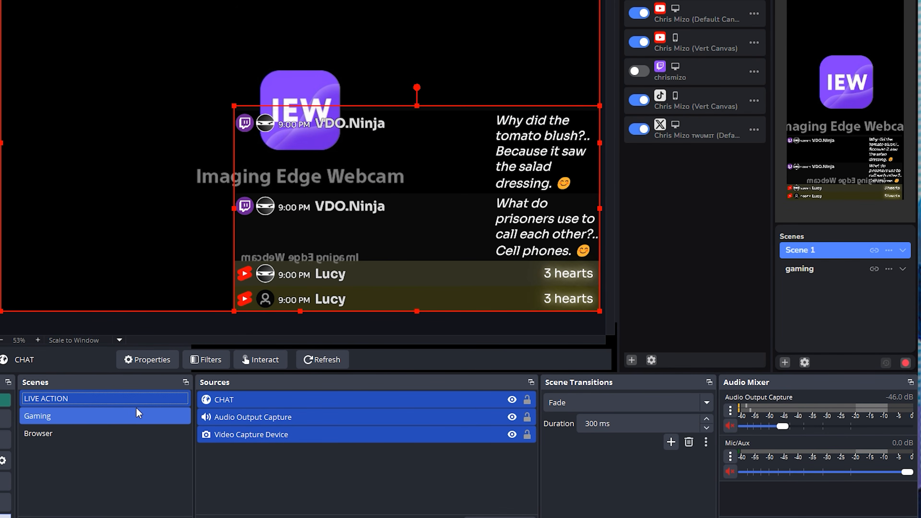
{"action": "left_click", "coordinate": [128, 410]}
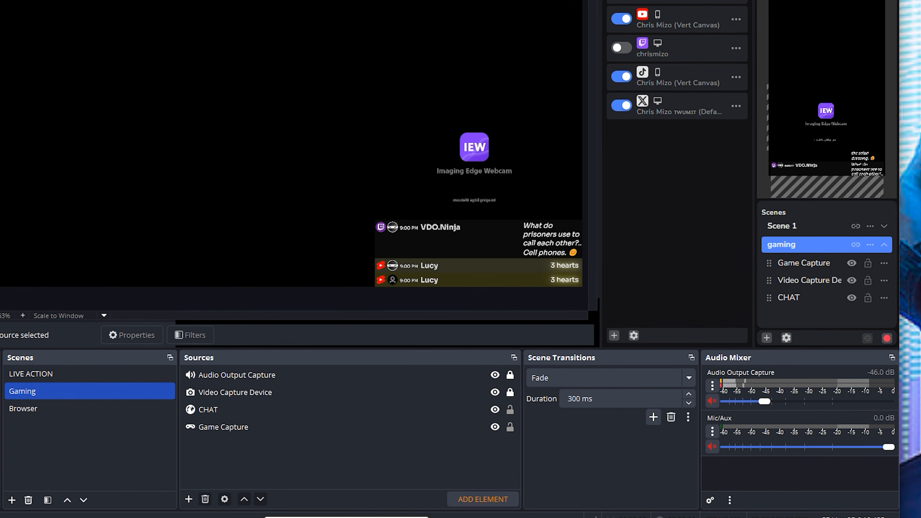
Copy CHAT, Video Capture Device and Audio Output Capture from the horizontal Gaming scene into the empty Browser scene
{"action": "left_click", "coordinate": [62, 413]}
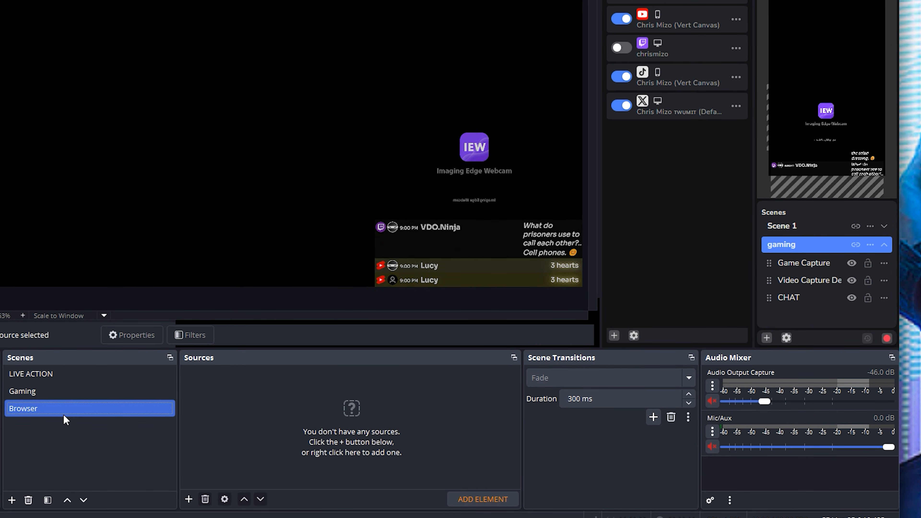
{"action": "left_click", "coordinate": [32, 391]}
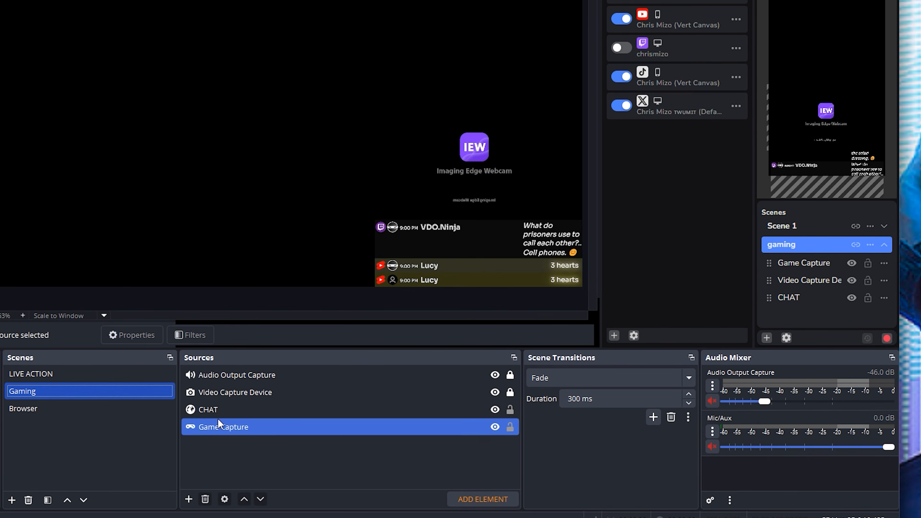
{"action": "left_click", "coordinate": [220, 411]}
{"action": "left_click", "coordinate": [253, 377], "text": "shift"}
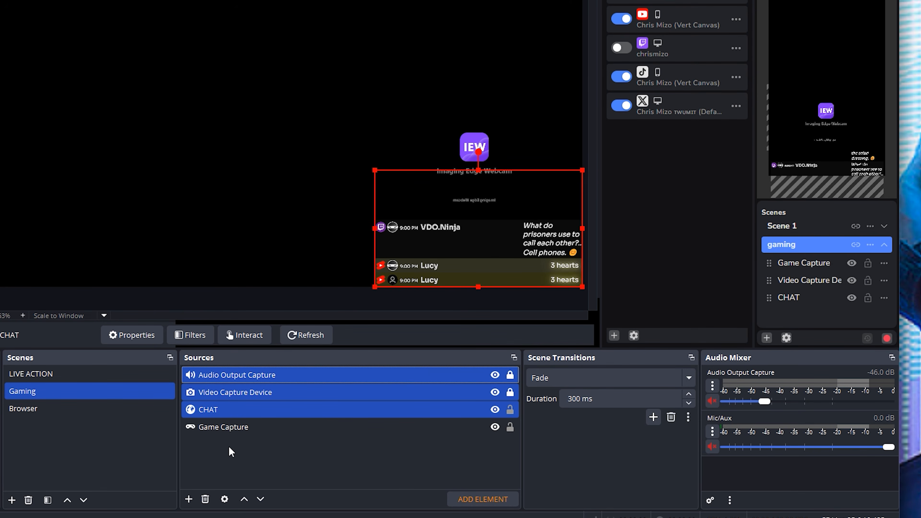
{"action": "left_click", "coordinate": [124, 409]}
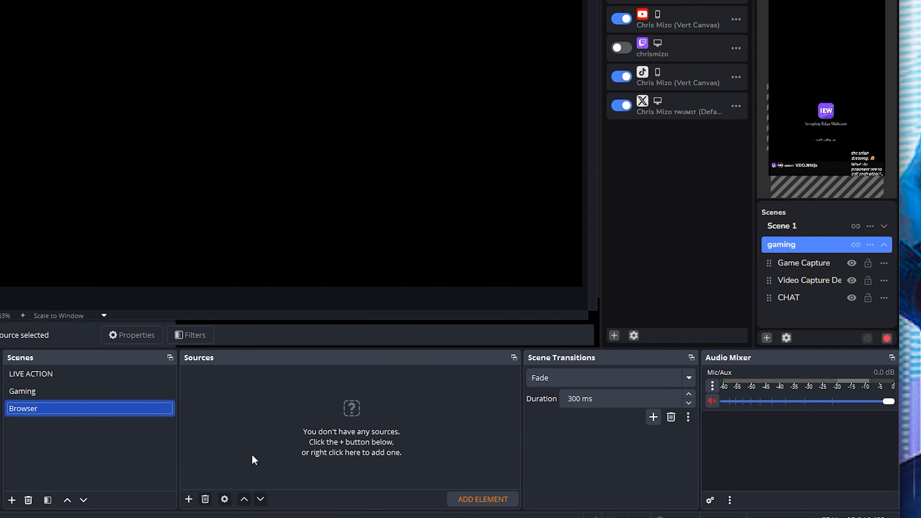
{"action": "key", "text": "ctrl+v"}
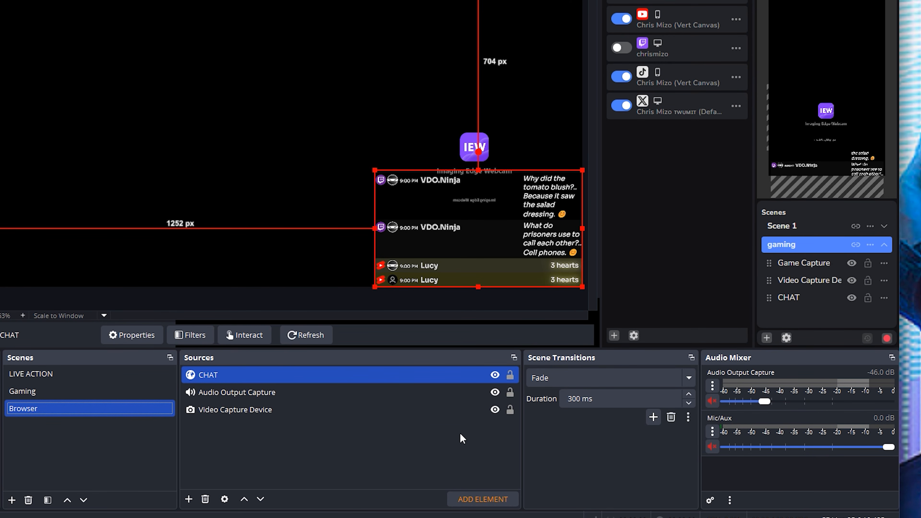
Add a scene named browser to the vertical canvas and link it to the horizontal Browser scene
{"action": "left_click", "coordinate": [884, 245]}
{"action": "right_click", "coordinate": [788, 250]}
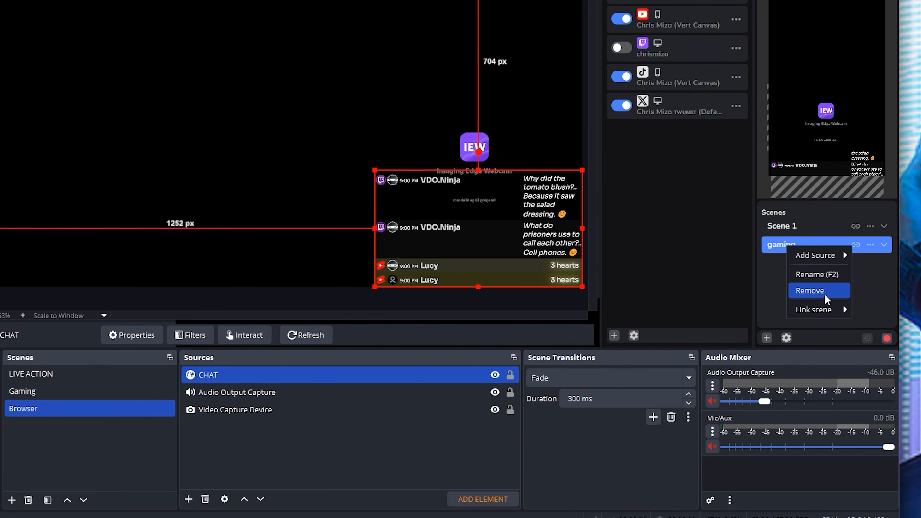
{"action": "mouse_move", "coordinate": [833, 264]}
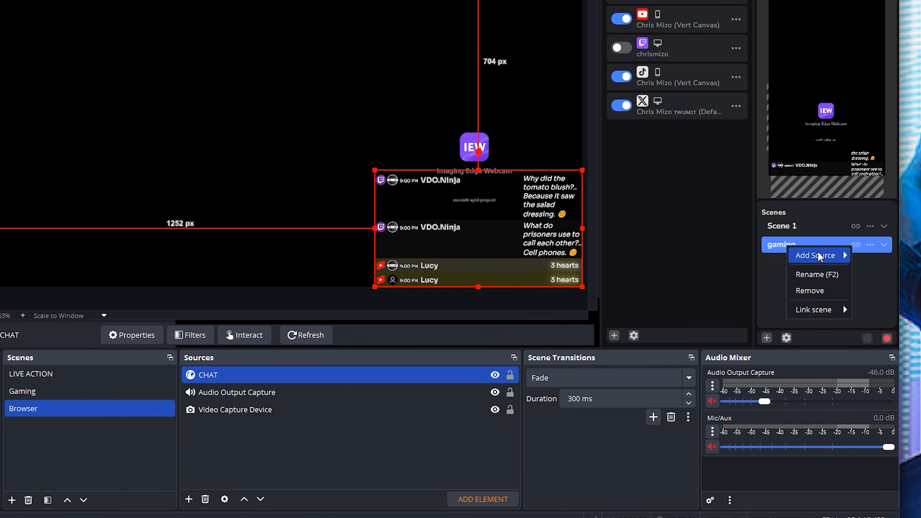
{"action": "left_click", "coordinate": [772, 246]}
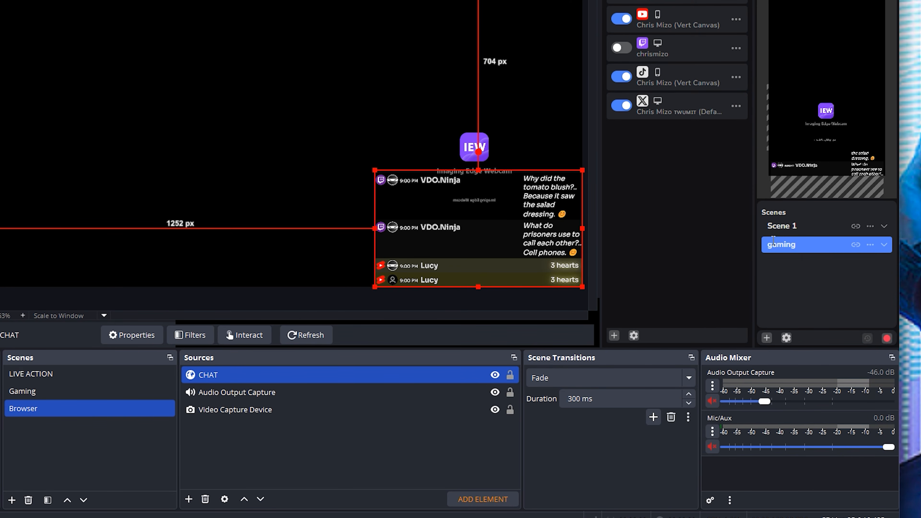
{"action": "left_click", "coordinate": [766, 338]}
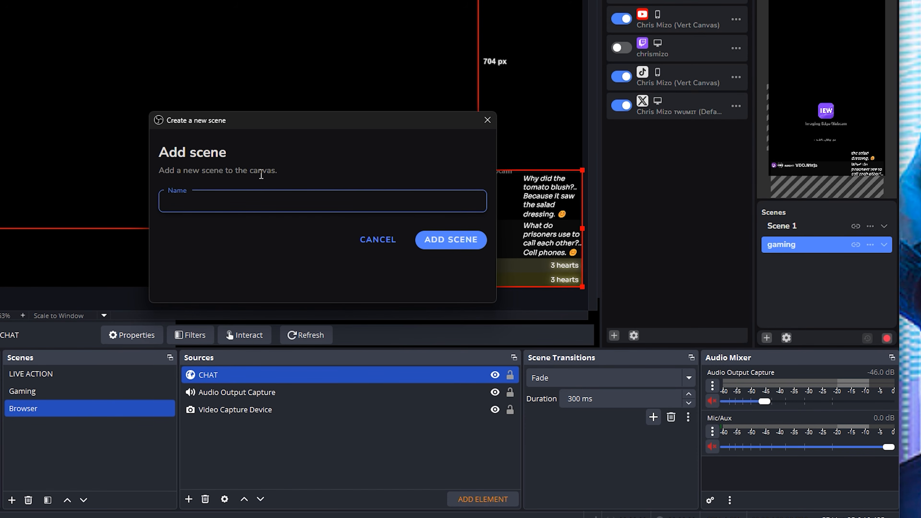
{"action": "type", "text": "browser"}
{"action": "key", "text": "Return"}
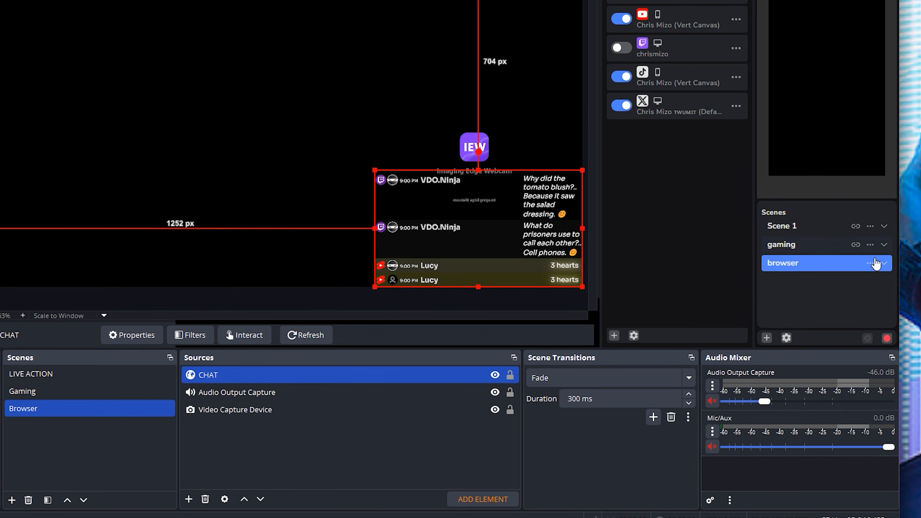
{"action": "right_click", "coordinate": [836, 267]}
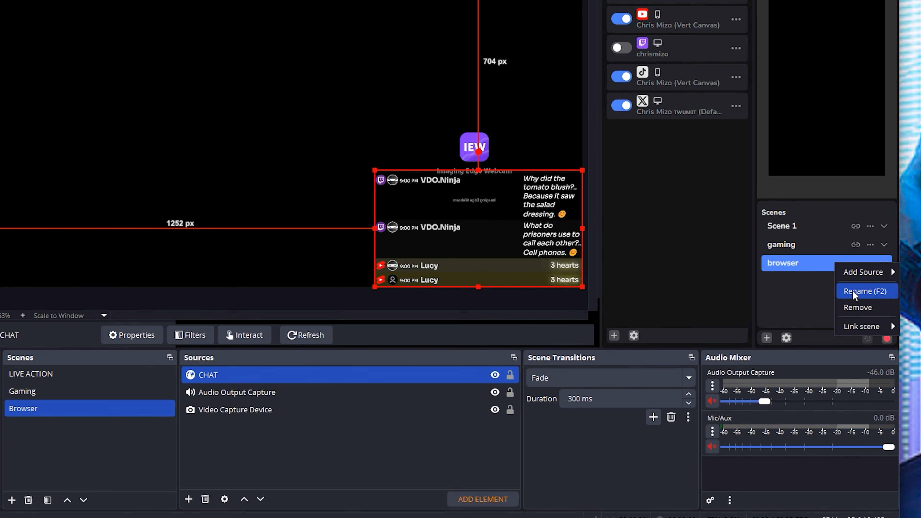
{"action": "mouse_move", "coordinate": [863, 278]}
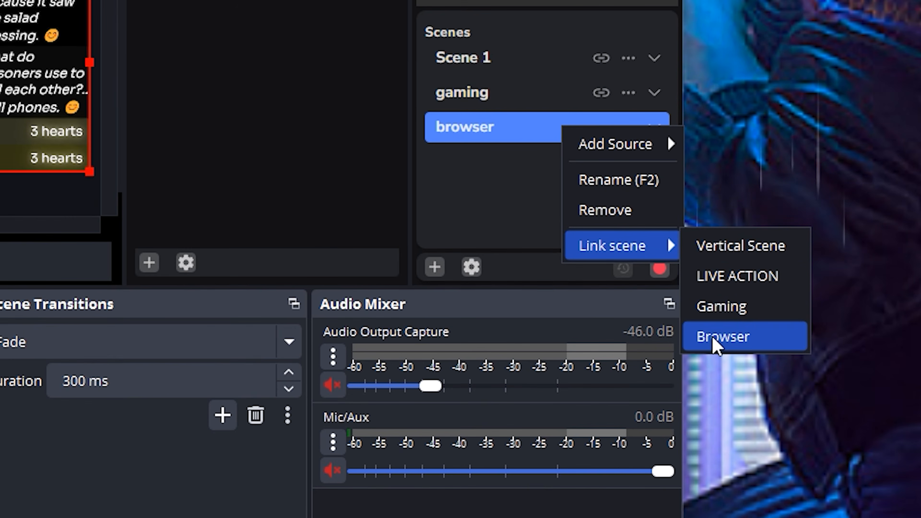
Add the Video Capture Device and the existing CHAT source to the vertical browser scene
{"action": "mouse_move", "coordinate": [596, 160]}
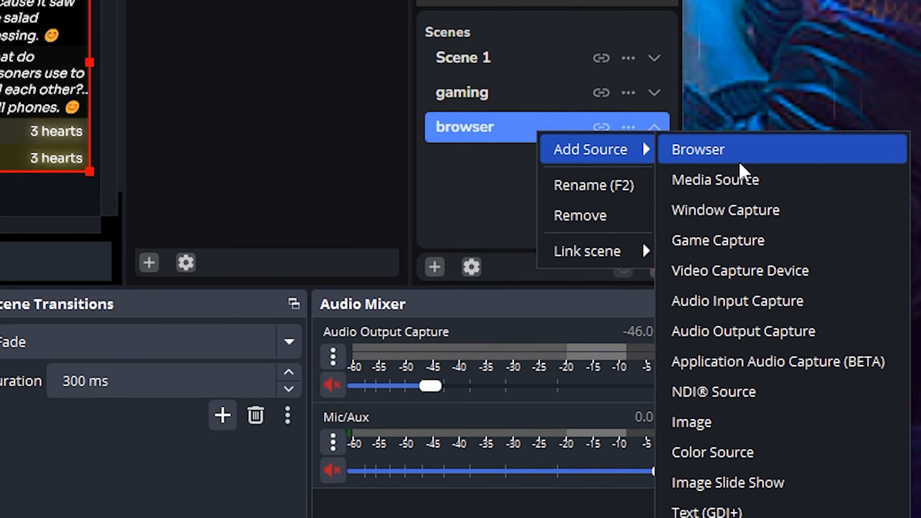
{"action": "left_click", "coordinate": [798, 271]}
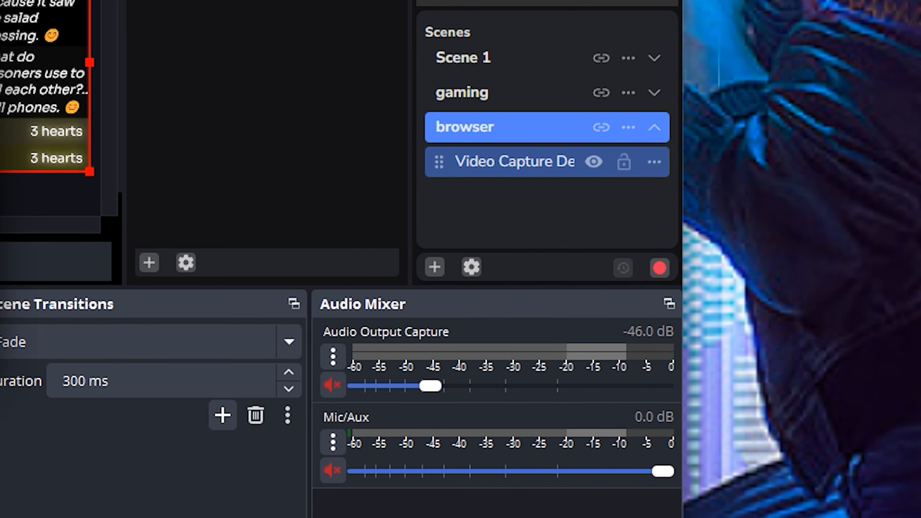
{"action": "right_click", "coordinate": [486, 124]}
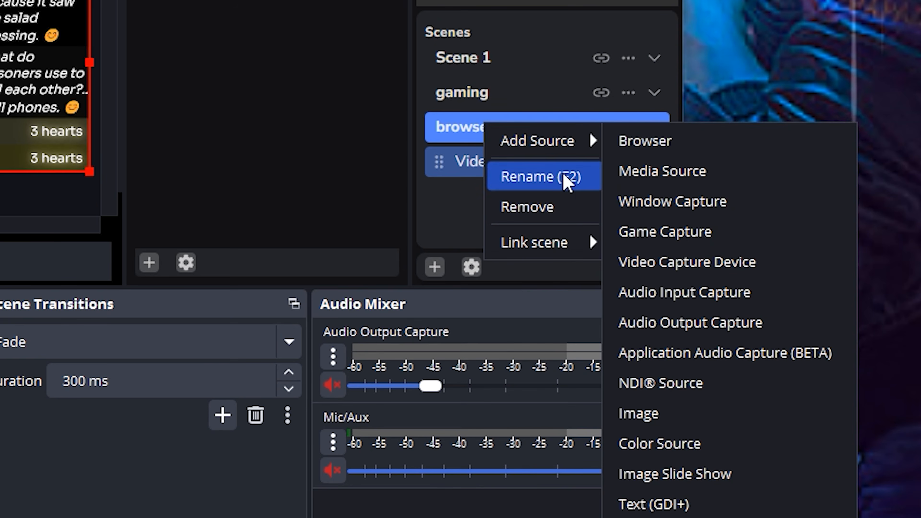
{"action": "right_click", "coordinate": [523, 132]}
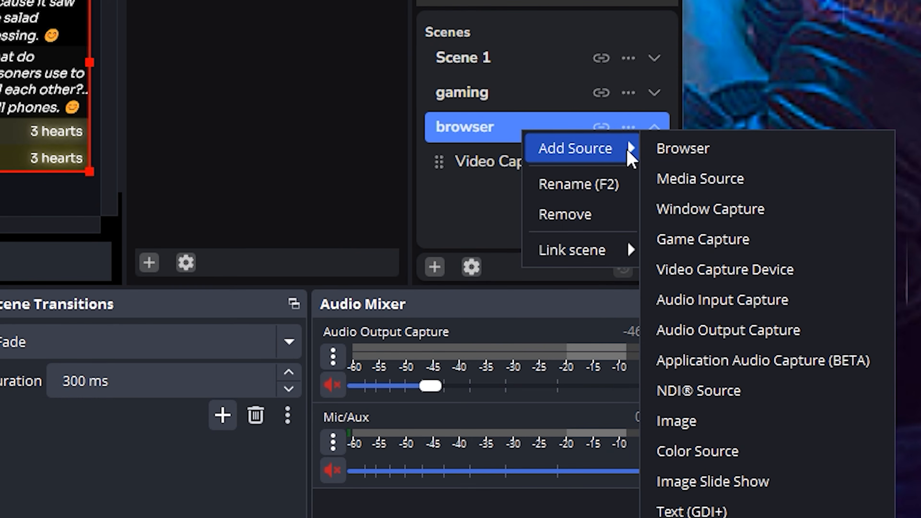
{"action": "left_click", "coordinate": [742, 156]}
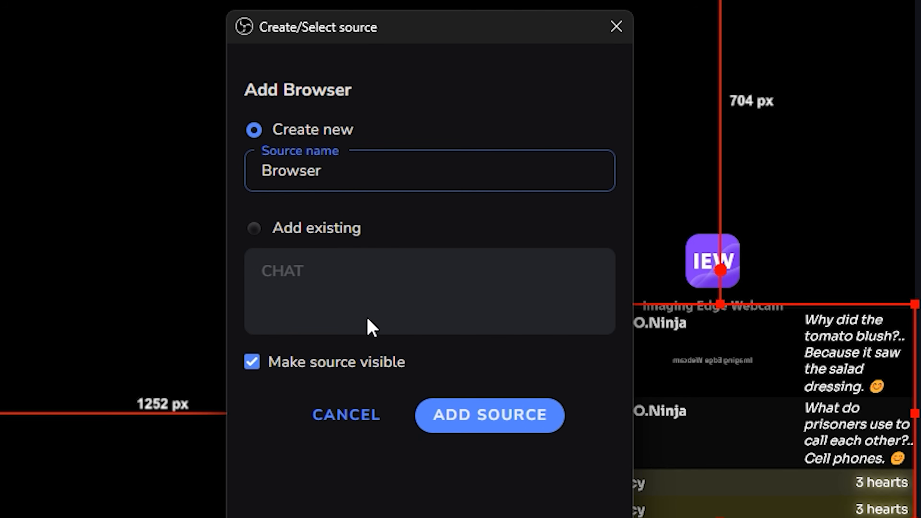
{"action": "left_click", "coordinate": [271, 234]}
{"action": "left_click", "coordinate": [273, 270]}
{"action": "left_click", "coordinate": [514, 424]}
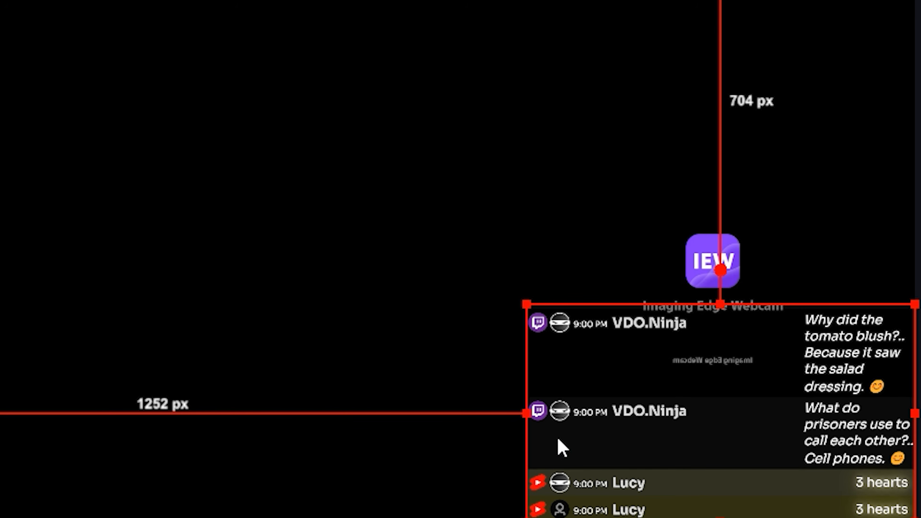
Scale CHAT to nearly the vertical canvas's width in the browser scene and move it up over the lower camera picture
{"action": "left_click_drag", "start_coordinate": [900, 144], "coordinate": [822, 95]}
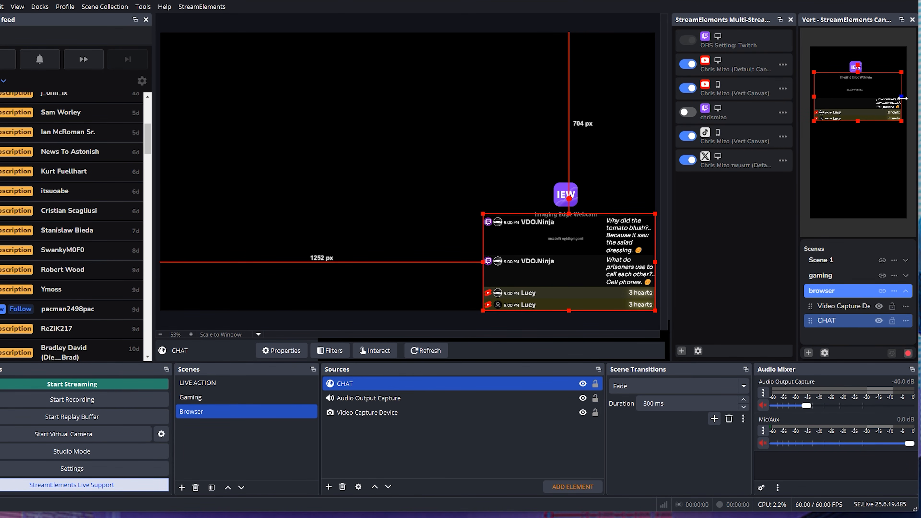
{"action": "left_click_drag", "start_coordinate": [903, 98], "coordinate": [906, 99]}
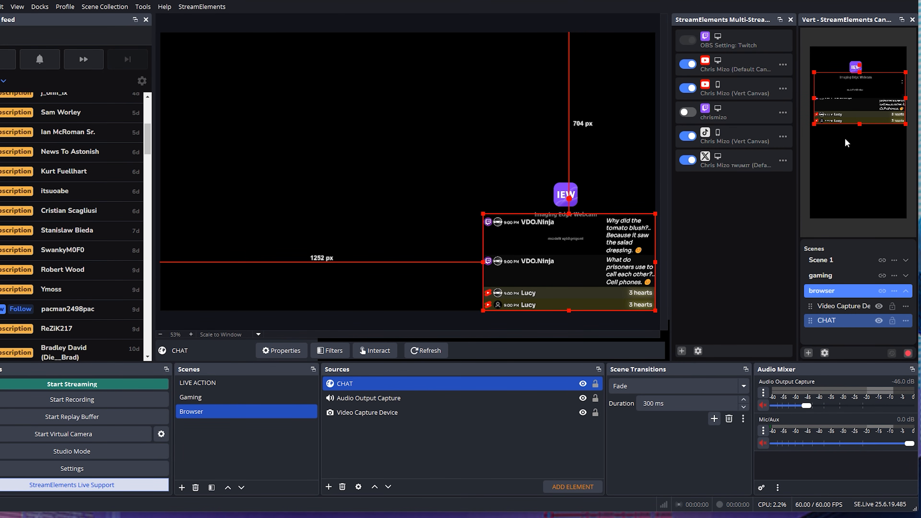
{"action": "left_click_drag", "start_coordinate": [853, 110], "coordinate": [849, 99]}
Add a Window Capture source named browsingweb to the horizontal Browser scene, capturing the Firefox window with the battlefield 6 release date search
{"action": "left_click", "coordinate": [405, 435]}
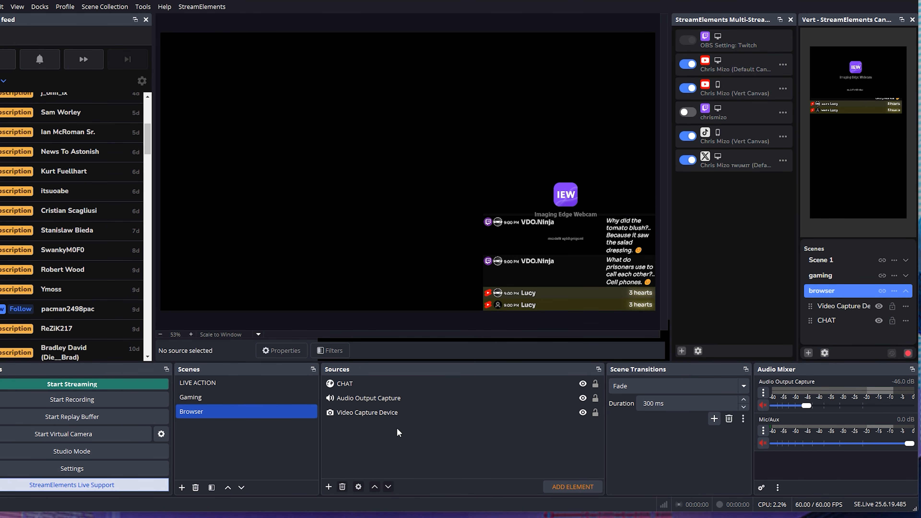
{"action": "right_click", "coordinate": [399, 428]}
{"action": "mouse_move", "coordinate": [405, 434]}
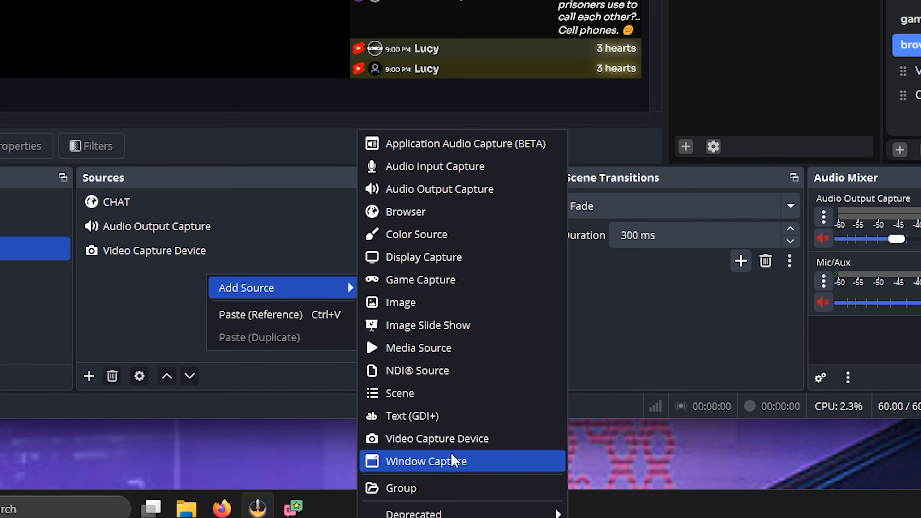
{"action": "left_click", "coordinate": [543, 517]}
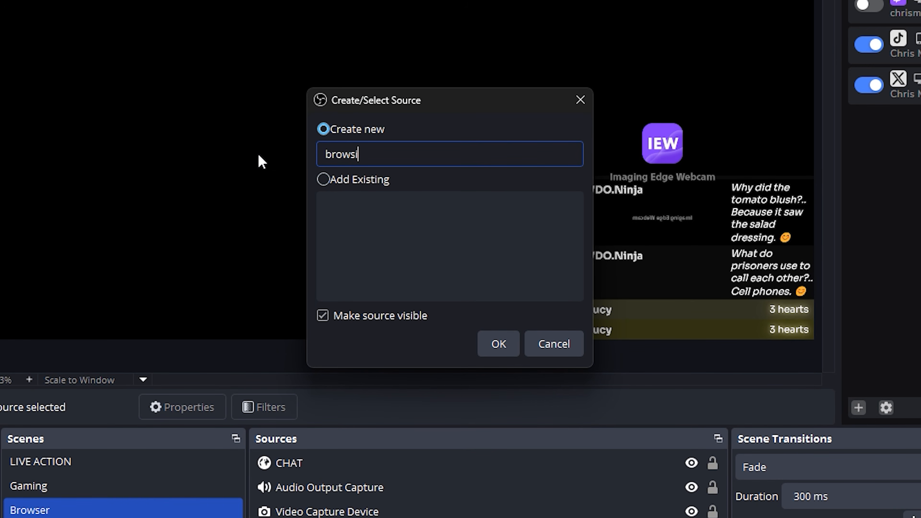
{"action": "type", "text": "browsingweb"}
{"action": "key", "text": "Return"}
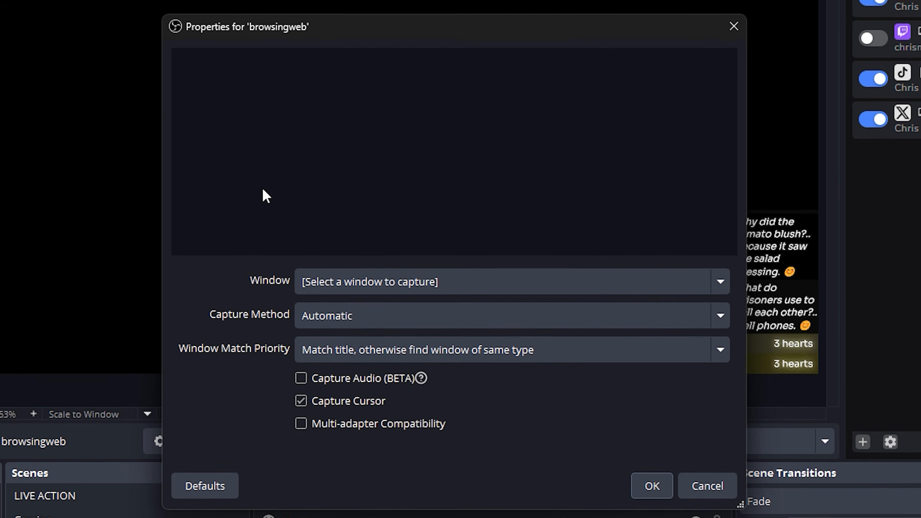
{"action": "left_click", "coordinate": [369, 248]}
{"action": "left_click", "coordinate": [399, 334]}
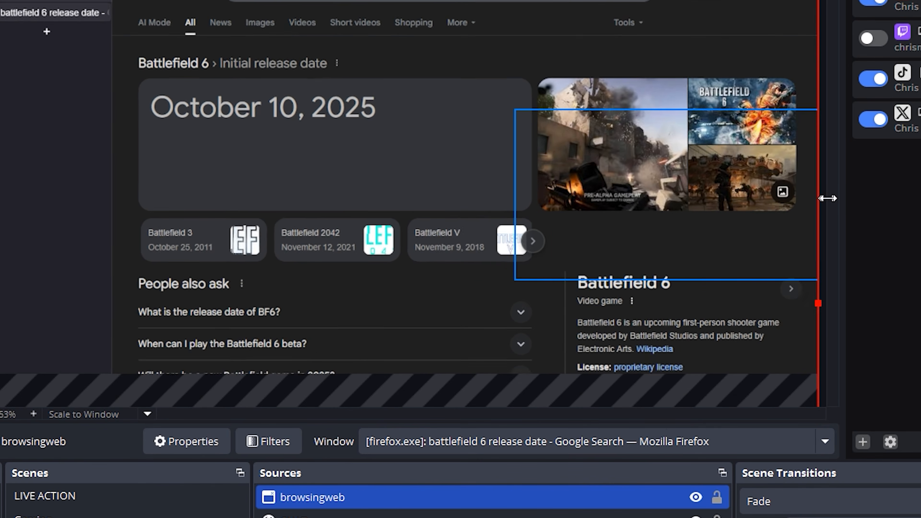
Scale and move the browsingweb capture so the web page fills the horizontal canvas
{"action": "left_click_drag", "start_coordinate": [818, 198], "coordinate": [867, 198]}
{"action": "left_click_drag", "start_coordinate": [691, 206], "coordinate": [595, 106]}
{"action": "left_click_drag", "start_coordinate": [652, 135], "coordinate": [657, 165]}
Reorder the horizontal Browser scene's sources so browsingweb is lowest and CHAT sits directly above it
{"action": "left_click_drag", "start_coordinate": [312, 497], "coordinate": [312, 517]}
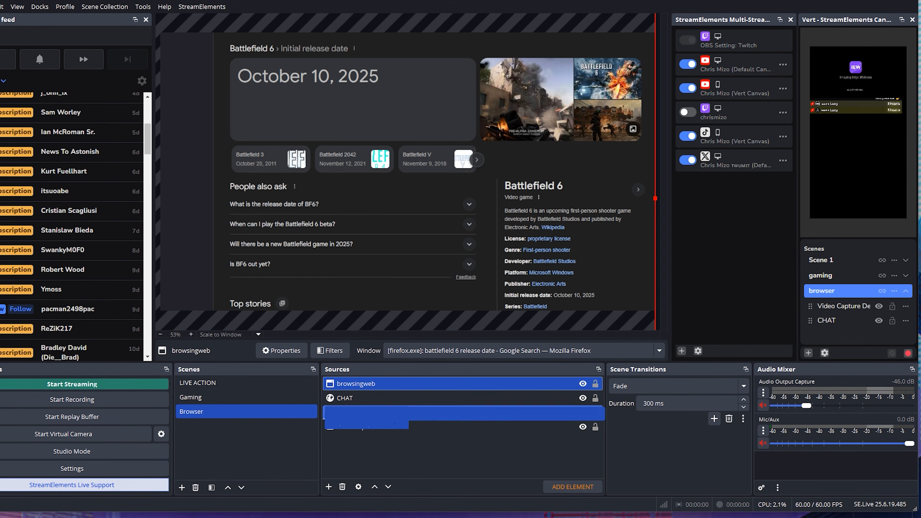
{"action": "left_click_drag", "start_coordinate": [357, 426], "coordinate": [356, 439]}
{"action": "left_click", "coordinate": [400, 461]}
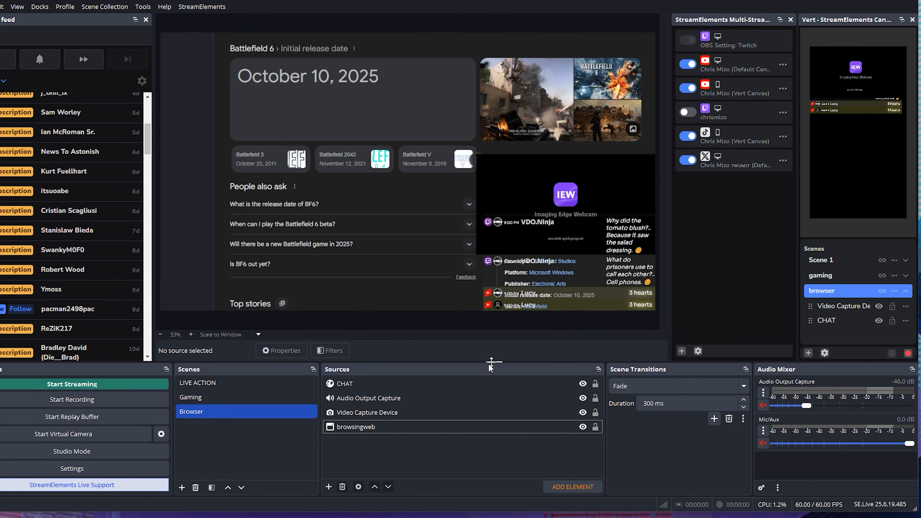
{"action": "left_click", "coordinate": [394, 414]}
{"action": "left_click_drag", "start_coordinate": [393, 389], "coordinate": [400, 425]}
{"action": "left_click", "coordinate": [424, 473]}
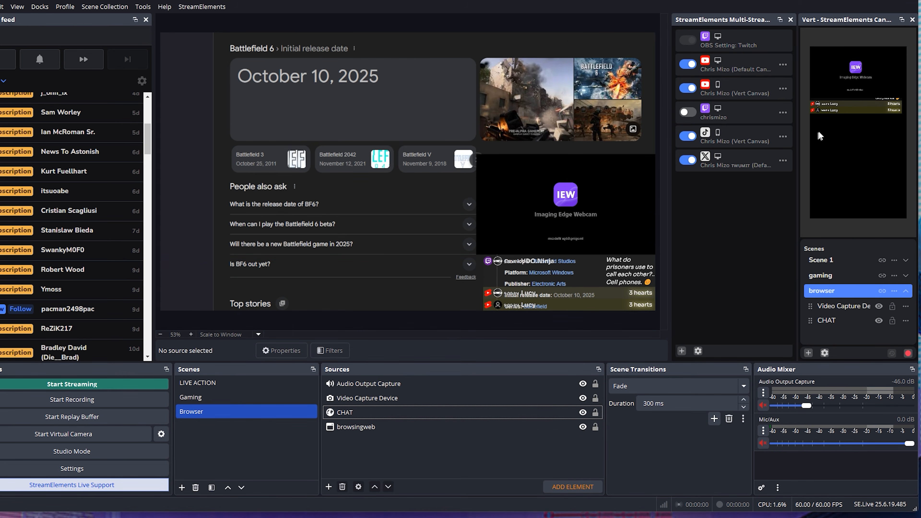
Add the existing browsingweb Window Capture to the vertical canvas's browser scene
{"action": "right_click", "coordinate": [849, 292]}
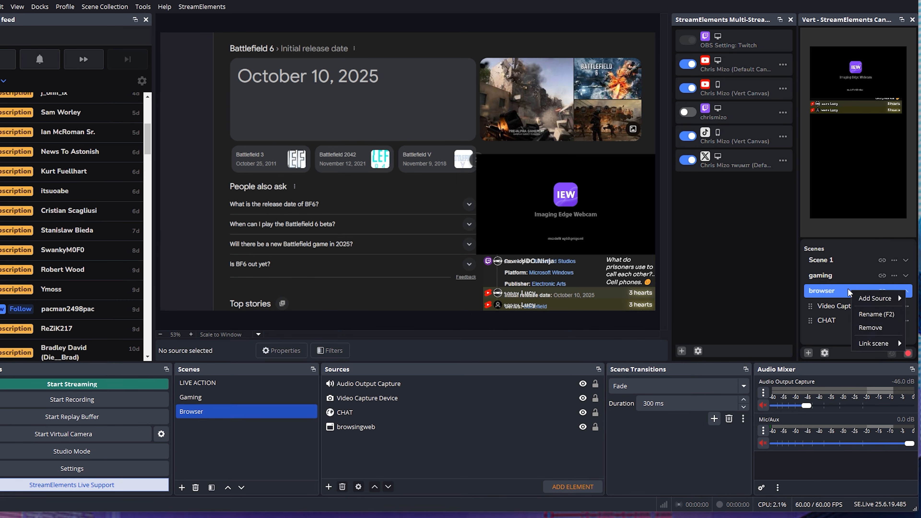
{"action": "mouse_move", "coordinate": [882, 305]}
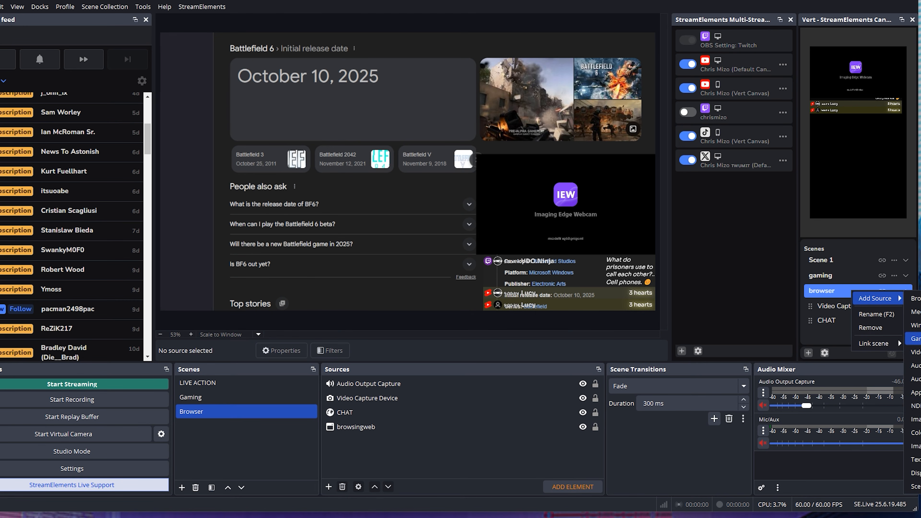
{"action": "left_click", "coordinate": [915, 325]}
{"action": "left_click", "coordinate": [362, 180]}
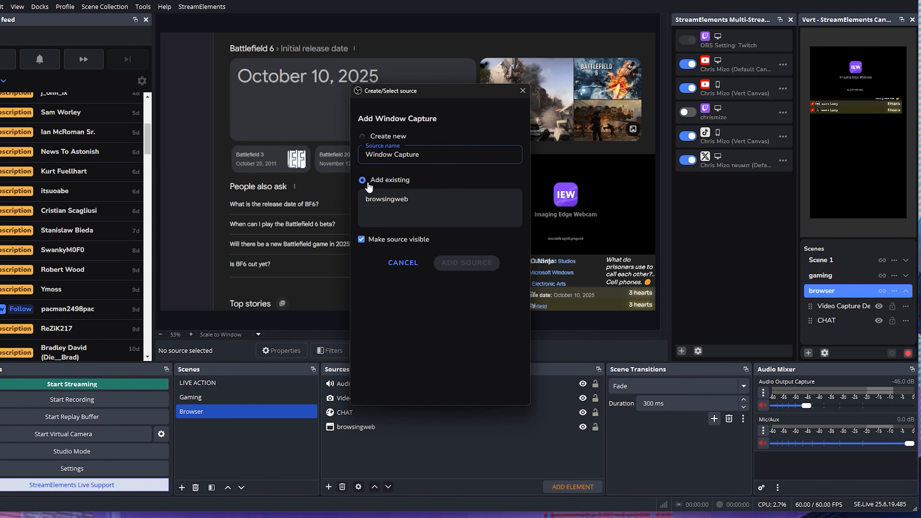
{"action": "left_click", "coordinate": [388, 206]}
{"action": "left_click", "coordinate": [473, 267]}
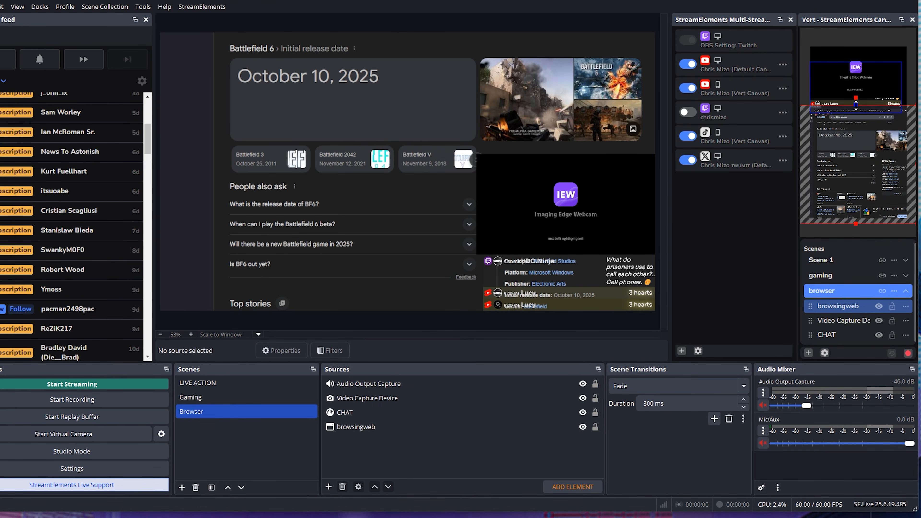
Place browsingweb below the camera picture on the vertical canvas and order it beneath Video Capture Device and CHAT
{"action": "left_click_drag", "start_coordinate": [855, 106], "coordinate": [844, 153]}
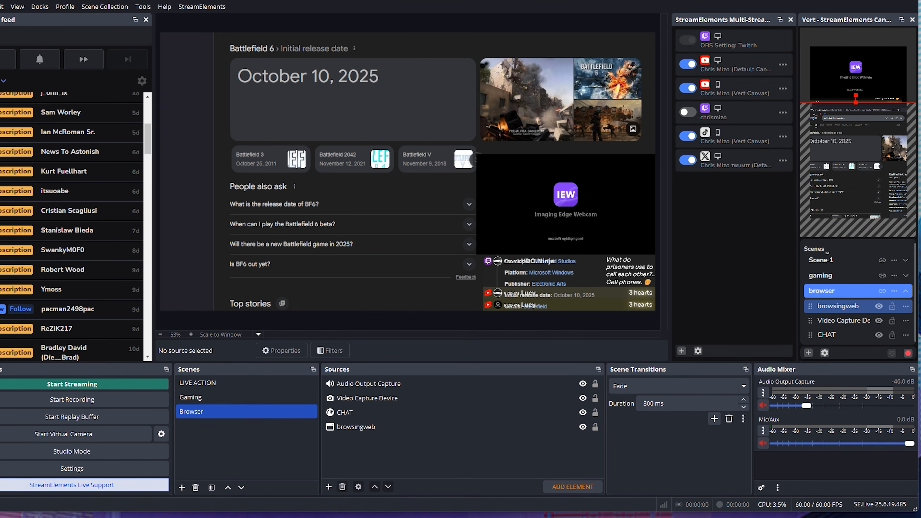
{"action": "left_click_drag", "start_coordinate": [808, 306], "coordinate": [817, 331]}
{"action": "left_click_drag", "start_coordinate": [851, 159], "coordinate": [850, 155]}
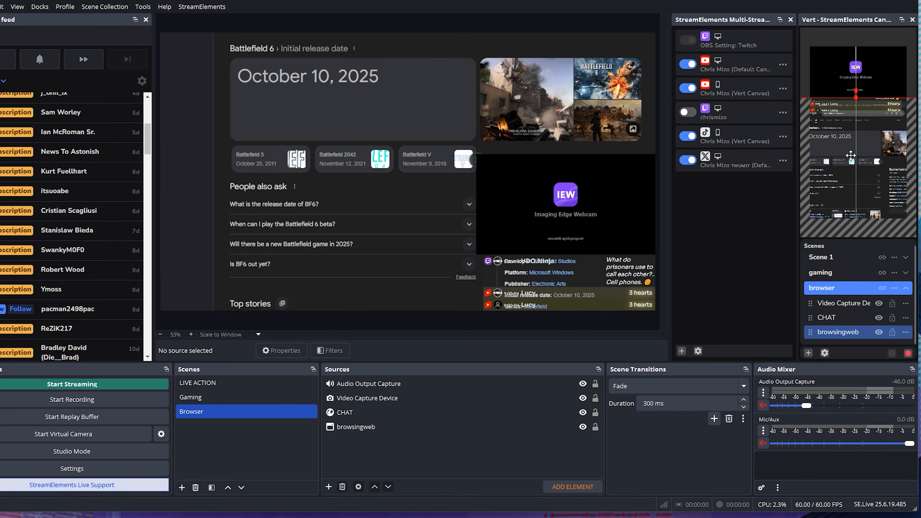
Switch between the horizontal LIVE ACTION, Gaming and Browser scenes to check the linked vertical scenes, ending on LIVE ACTION
{"action": "left_click", "coordinate": [248, 397]}
{"action": "left_click", "coordinate": [253, 383]}
{"action": "left_click", "coordinate": [256, 412]}
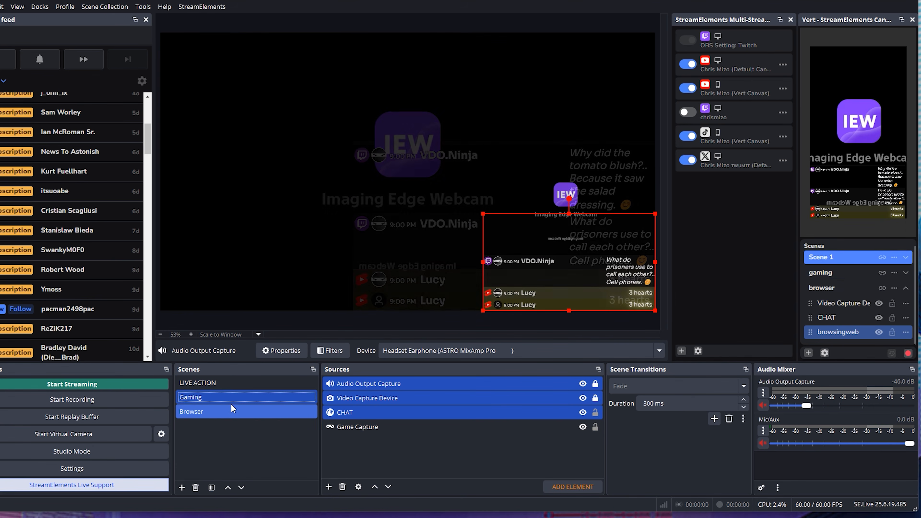
{"action": "left_click", "coordinate": [220, 411]}
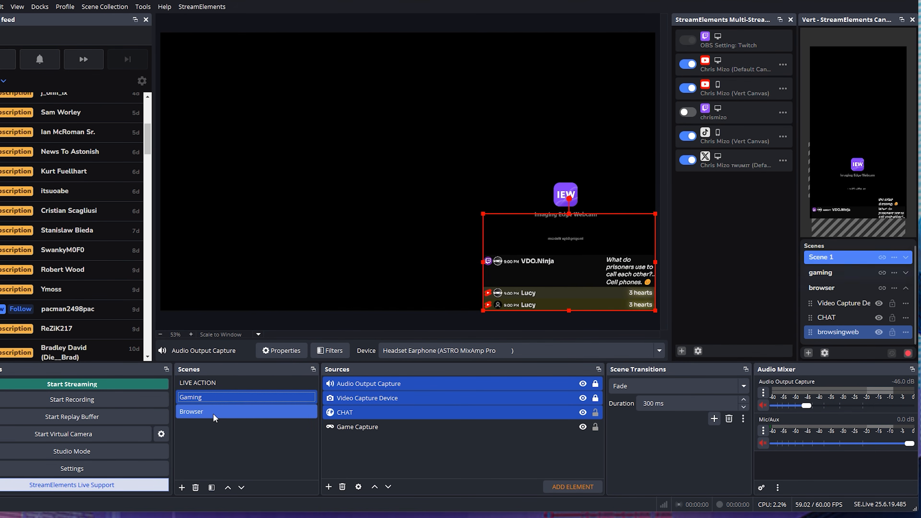
{"action": "left_click", "coordinate": [250, 383]}
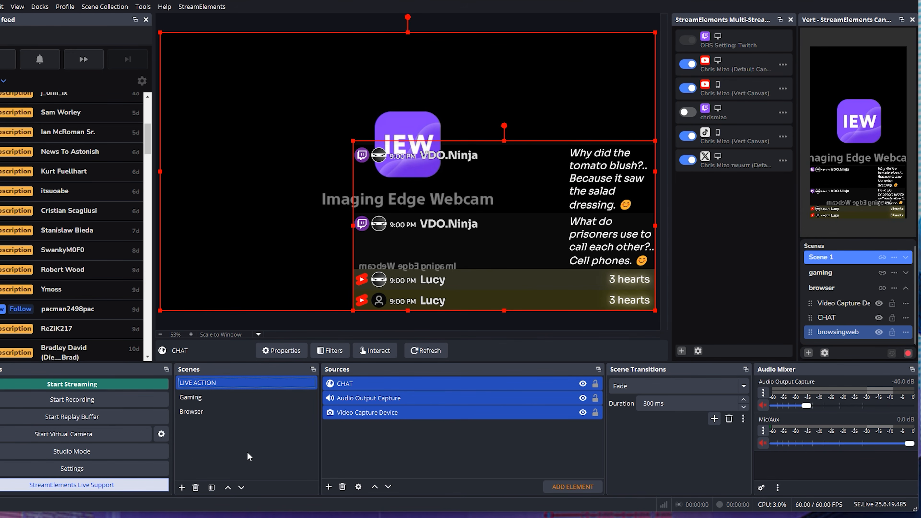
{"action": "left_click", "coordinate": [250, 397]}
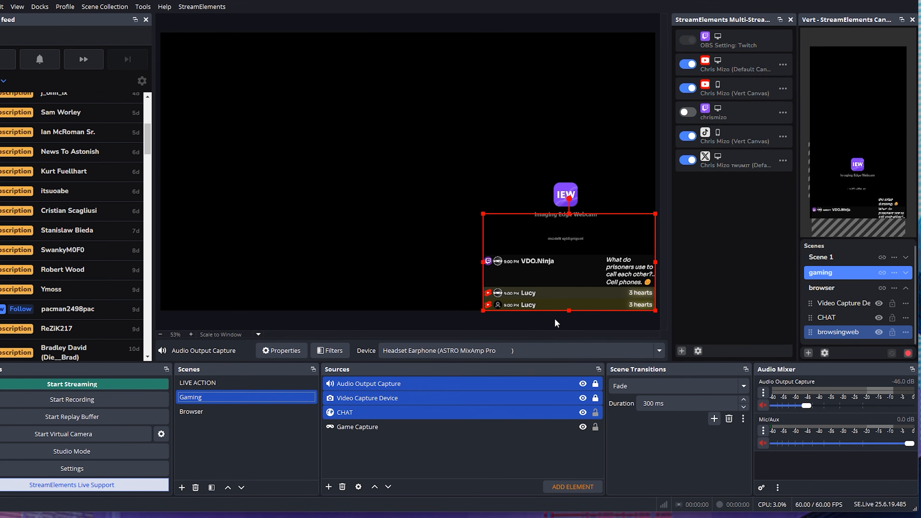
{"action": "left_click", "coordinate": [244, 412]}
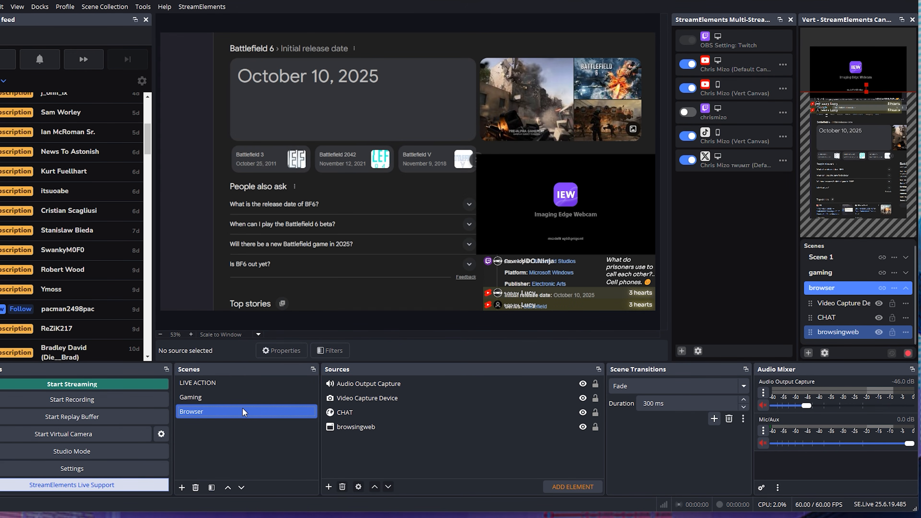
{"action": "left_click", "coordinate": [232, 383]}
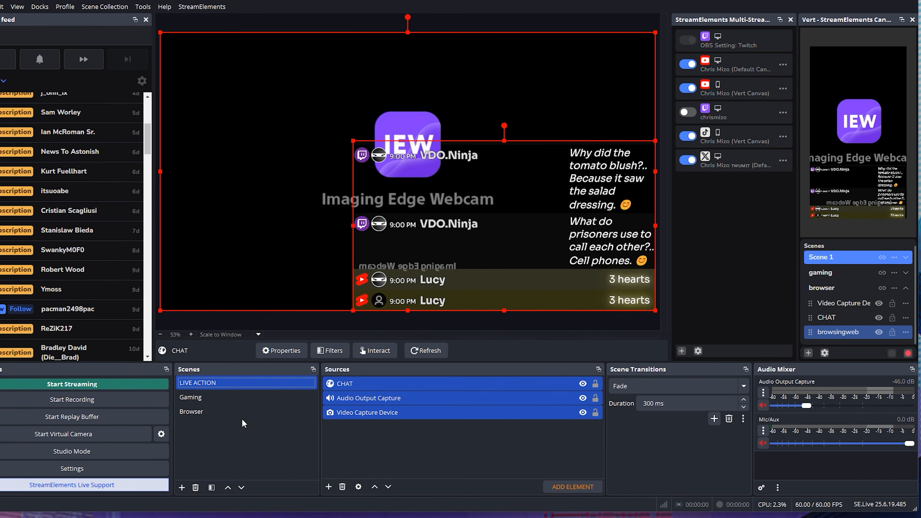
{"action": "left_click", "coordinate": [246, 412]}
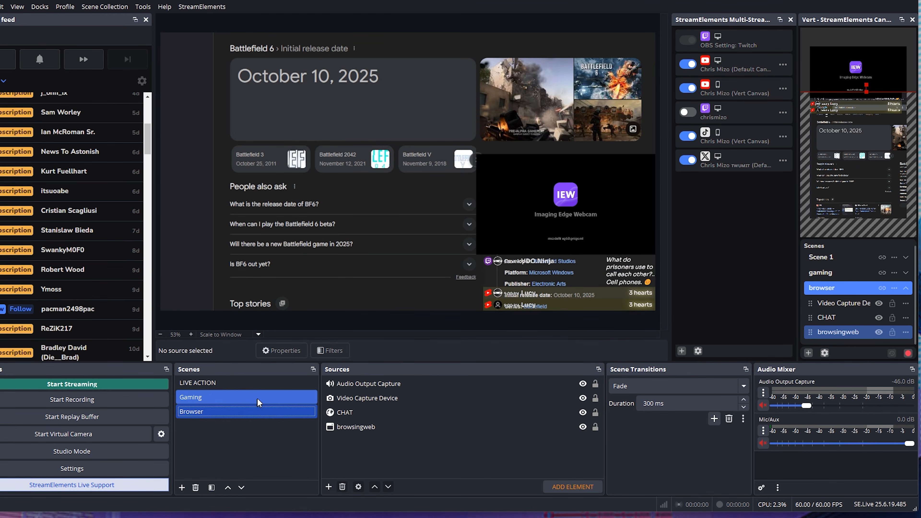
{"action": "left_click", "coordinate": [259, 397]}
{"action": "left_click", "coordinate": [234, 412]}
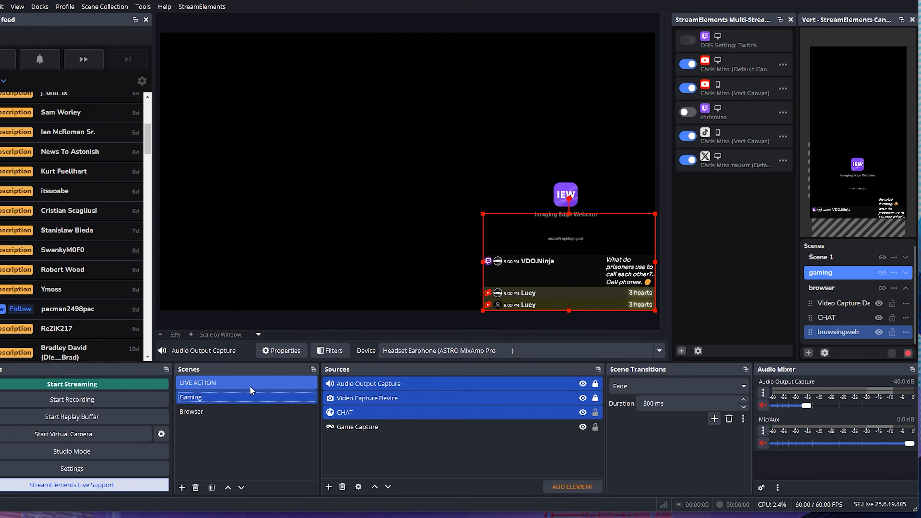
{"action": "left_click", "coordinate": [249, 386]}
Request the stream start and review the broadcast settings of the horizontal and vertical YouTube outputs
{"action": "left_click", "coordinate": [140, 386]}
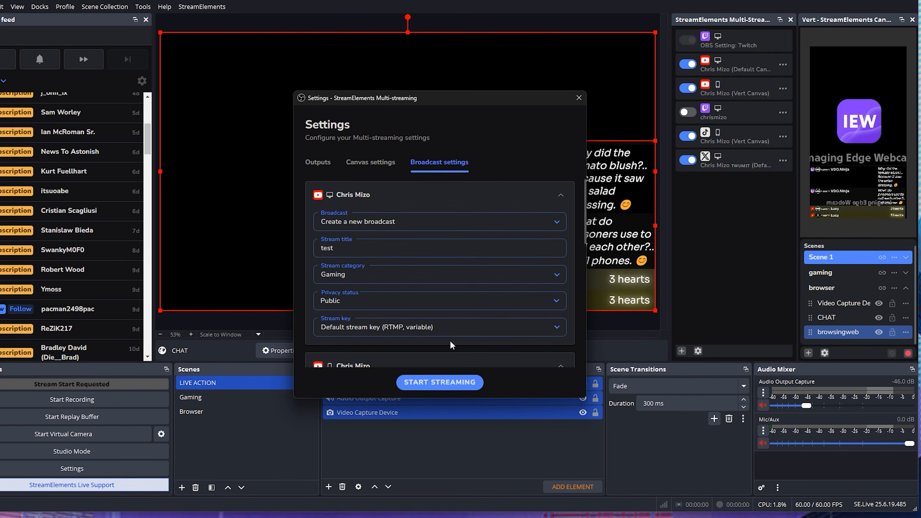
{"action": "scroll", "coordinate": [425, 279], "scroll_direction": "down", "scroll_amount": 1}
{"action": "scroll", "coordinate": [413, 256], "scroll_direction": "up", "scroll_amount": 1}
{"action": "scroll", "coordinate": [386, 267], "scroll_direction": "down", "scroll_amount": 3}
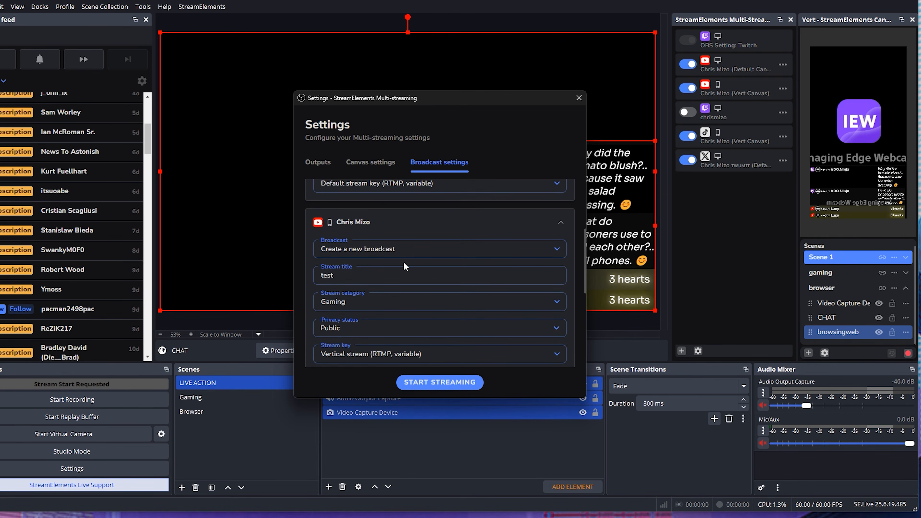
{"action": "scroll", "coordinate": [356, 284], "scroll_direction": "up", "scroll_amount": 2}
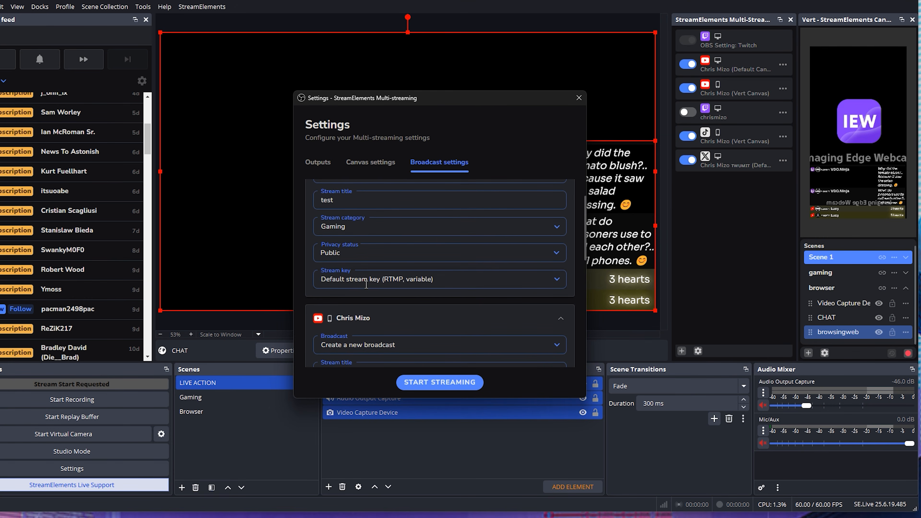
{"action": "scroll", "coordinate": [372, 284], "scroll_direction": "down", "scroll_amount": 5}
{"action": "scroll", "coordinate": [372, 279], "scroll_direction": "up", "scroll_amount": 1}
{"action": "scroll", "coordinate": [372, 279], "scroll_direction": "down", "scroll_amount": 1}
{"action": "scroll", "coordinate": [370, 269], "scroll_direction": "up", "scroll_amount": 1}
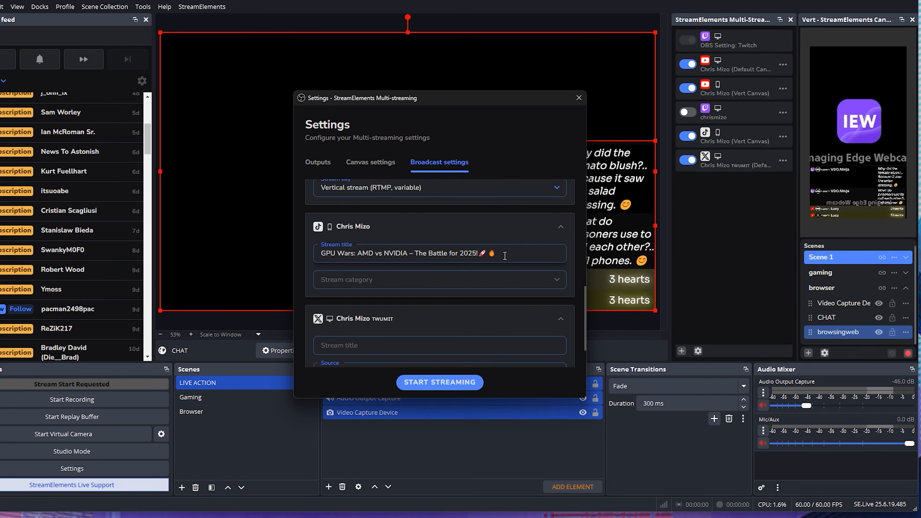
Set the TikTok broadcast's stream title to Tiktok and its stream category to The Test
{"action": "left_click_drag", "start_coordinate": [505, 257], "coordinate": [317, 248]}
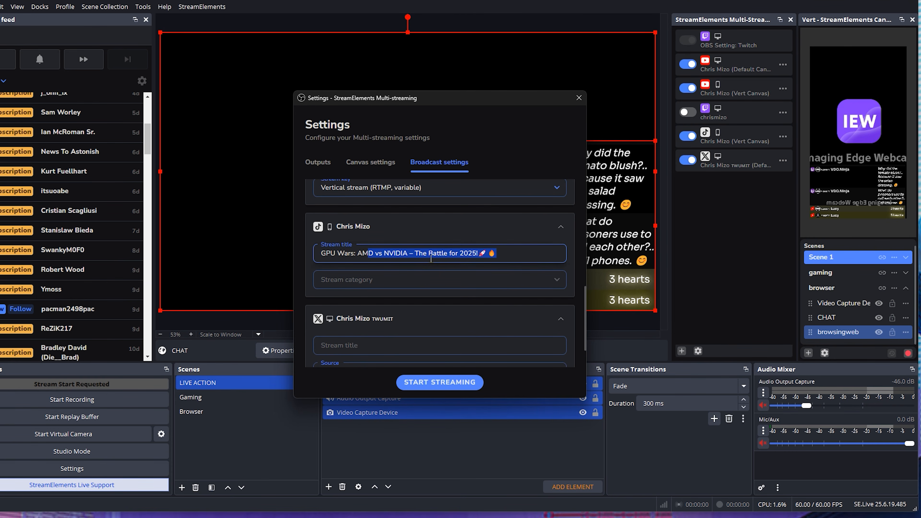
{"action": "type", "text": "Tik"}
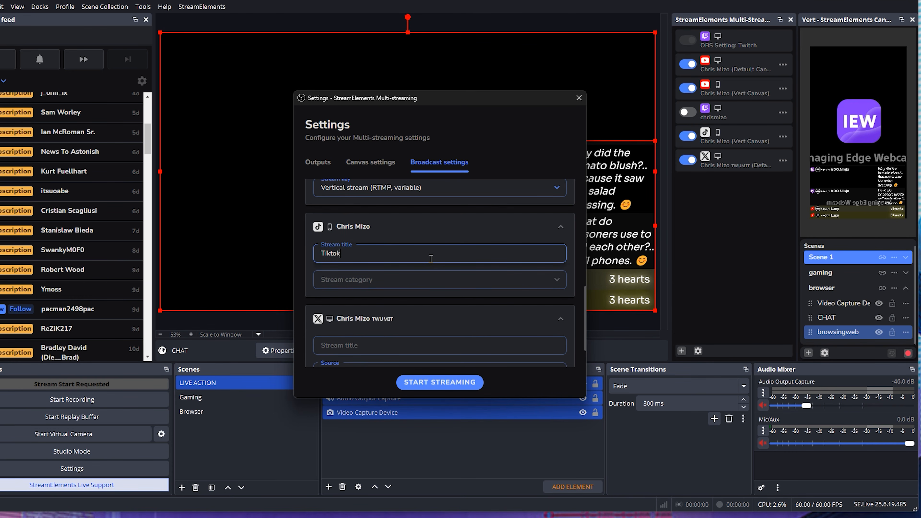
{"action": "type", "text": "tok"}
{"action": "left_click", "coordinate": [431, 279]}
{"action": "left_click", "coordinate": [377, 351]}
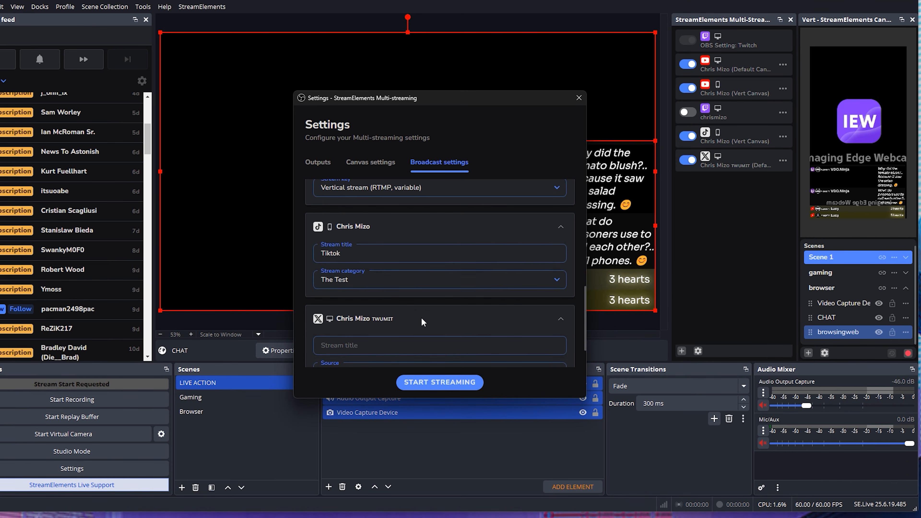
Set the X broadcast's stream title to Testing and check its chat access options, leaving No one selected
{"action": "scroll", "coordinate": [423, 322], "scroll_direction": "down", "scroll_amount": 1}
{"action": "left_click", "coordinate": [382, 303]}
{"action": "type", "text": "Testing"}
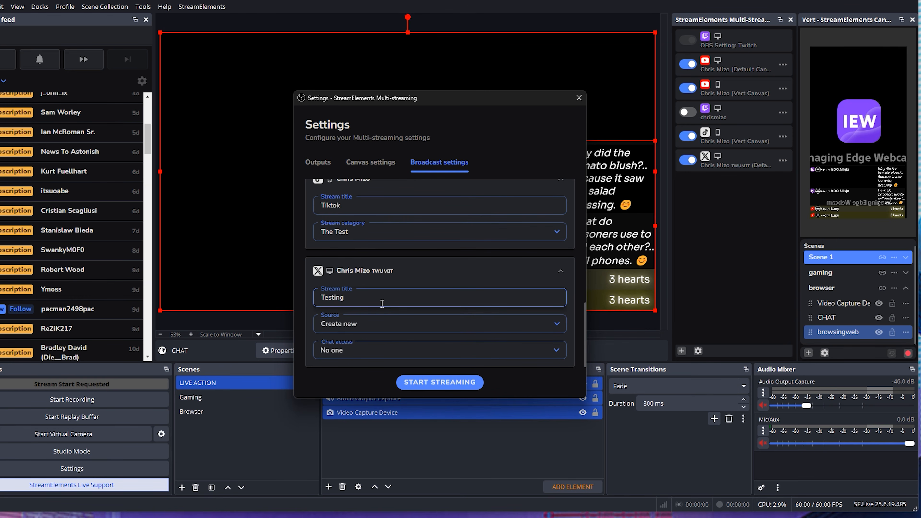
{"action": "left_click", "coordinate": [419, 345]}
{"action": "left_click", "coordinate": [427, 315]}
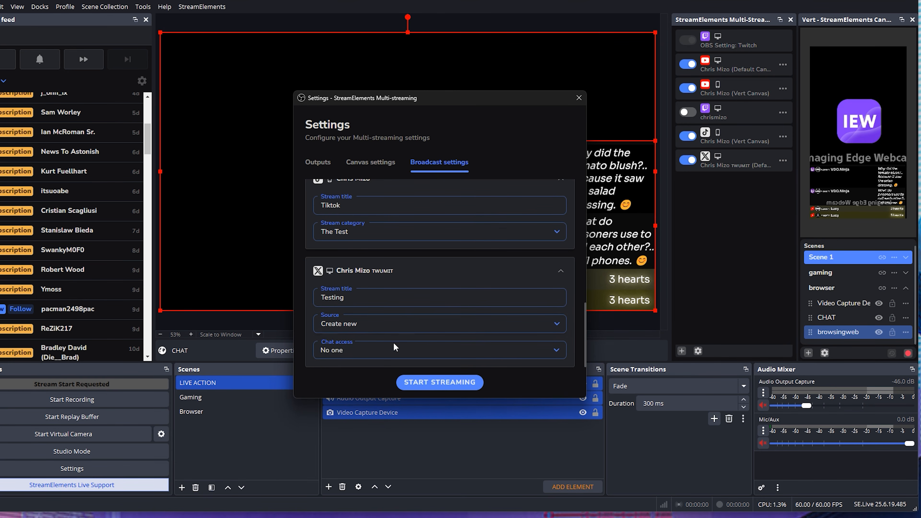
Review the YouTube broadcast settings and examine the stream key options for the vertical canvas output
{"action": "scroll", "coordinate": [351, 358], "scroll_direction": "up", "scroll_amount": 10}
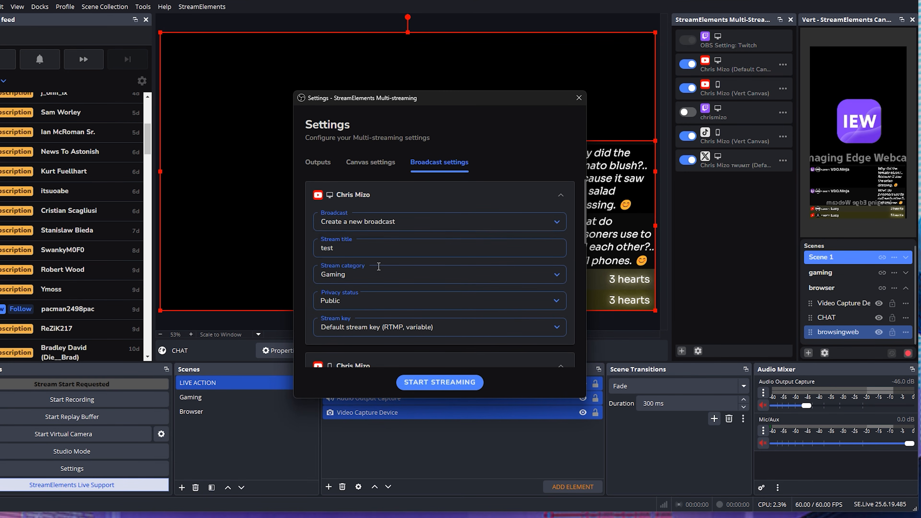
{"action": "scroll", "coordinate": [375, 299], "scroll_direction": "down", "scroll_amount": 5}
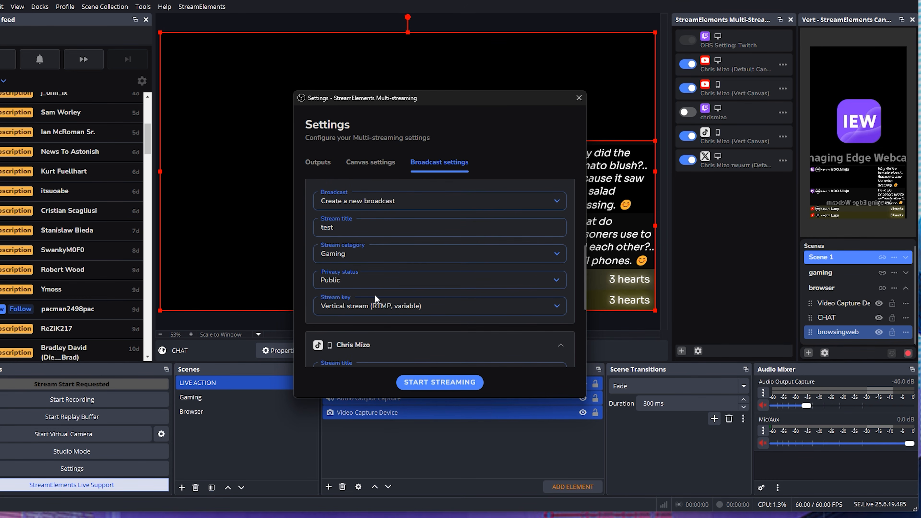
{"action": "left_click", "coordinate": [364, 307]}
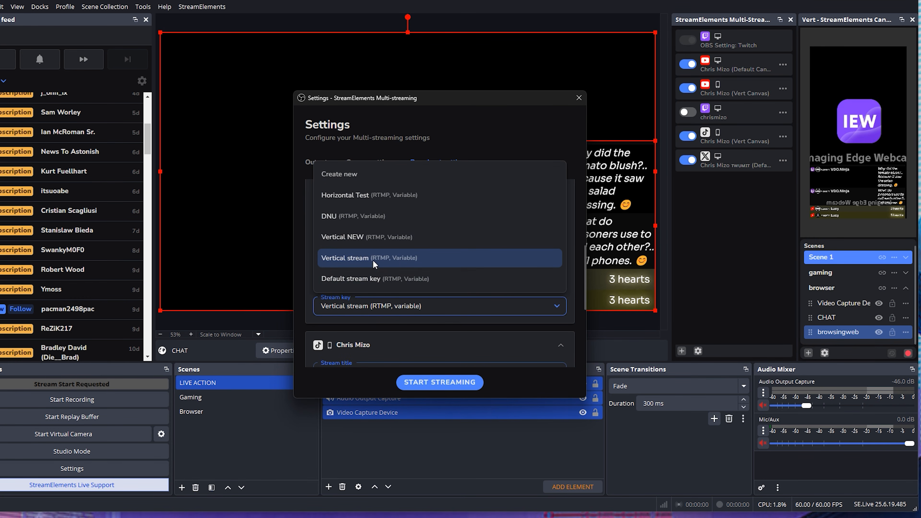
{"action": "left_click", "coordinate": [397, 320]}
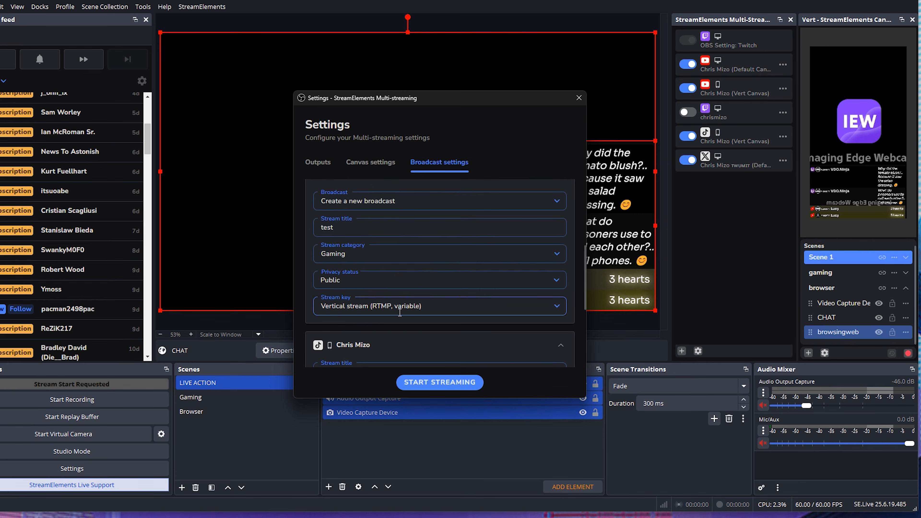
Review the broadcast settings of the vertical YouTube, TikTok and X outputs
{"action": "scroll", "coordinate": [379, 315], "scroll_direction": "down", "scroll_amount": 2}
{"action": "scroll", "coordinate": [386, 301], "scroll_direction": "up", "scroll_amount": 4}
{"action": "scroll", "coordinate": [388, 297], "scroll_direction": "down", "scroll_amount": 8}
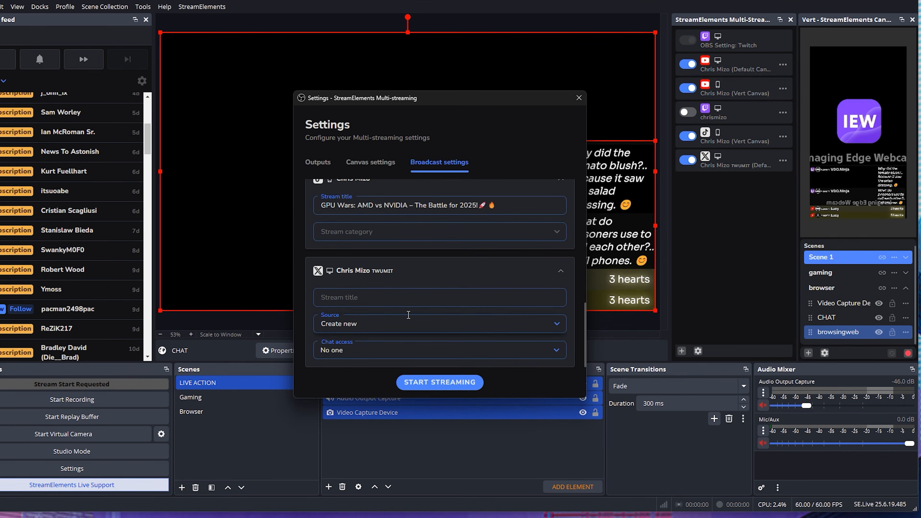
{"action": "scroll", "coordinate": [407, 317], "scroll_direction": "up", "scroll_amount": 3}
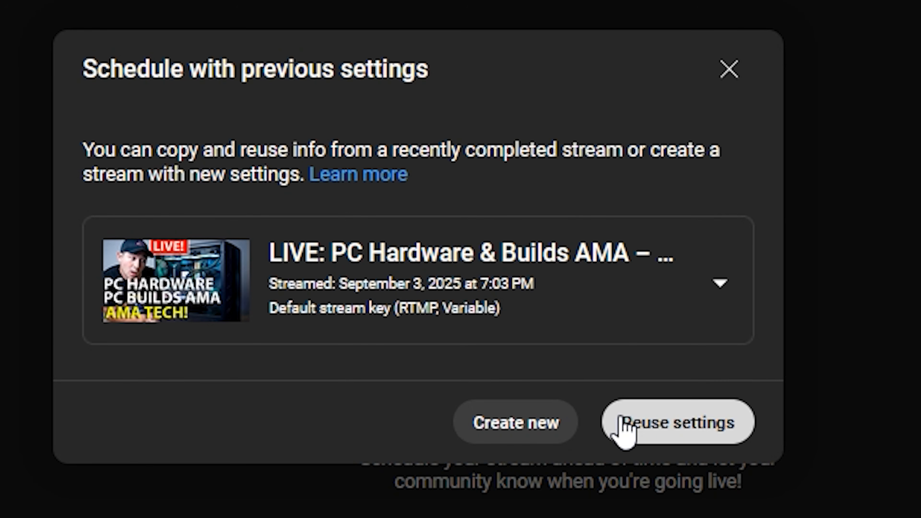
In YouTube Studio, schedule a stream reusing the previous stream's settings, with Unlisted visibility and the date Sep 6, 2025
{"action": "left_click", "coordinate": [629, 432]}
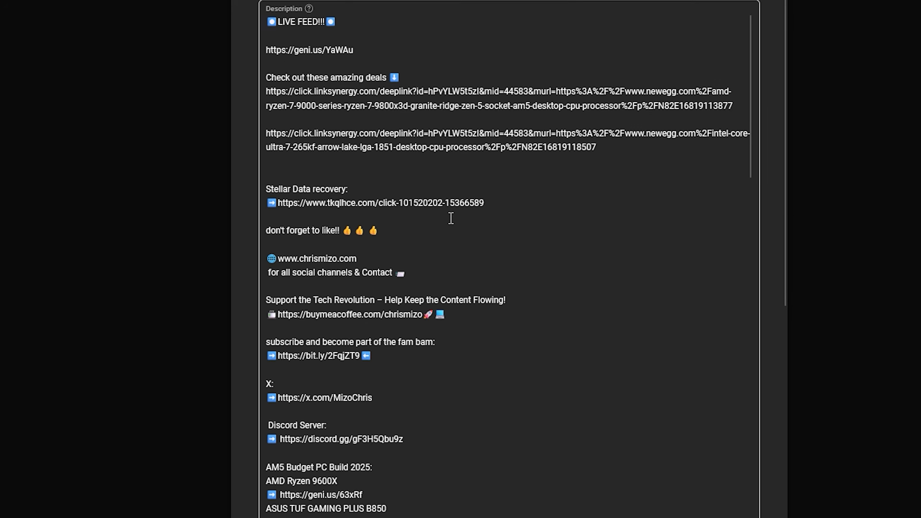
{"action": "scroll", "coordinate": [466, 167], "scroll_direction": "down", "scroll_amount": 15}
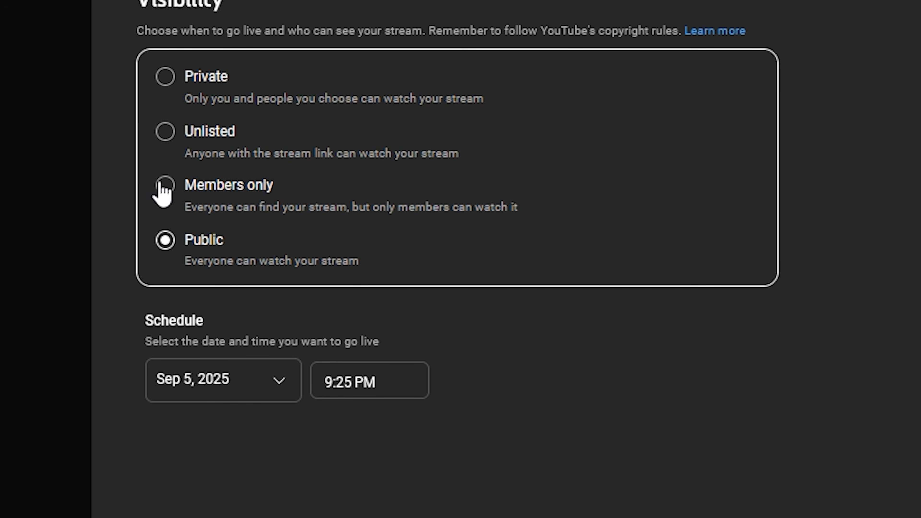
{"action": "left_click", "coordinate": [168, 141]}
{"action": "left_click", "coordinate": [268, 379]}
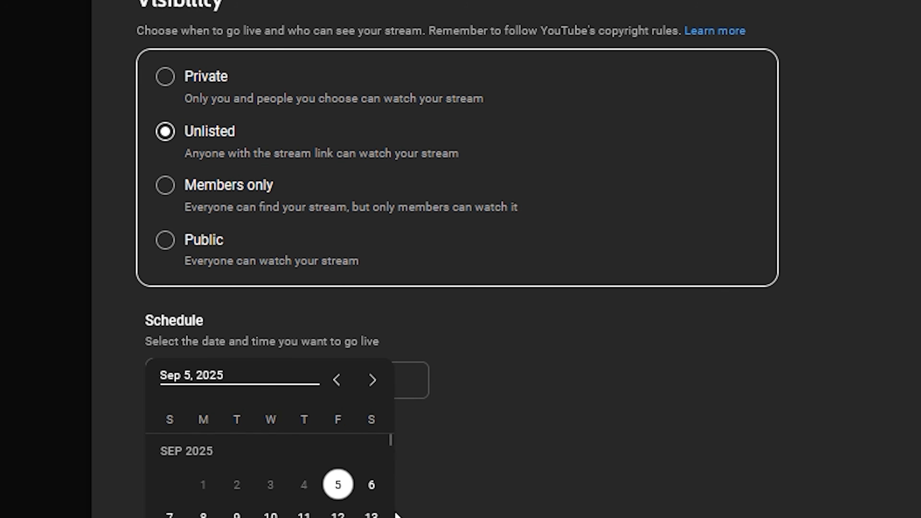
{"action": "left_click", "coordinate": [370, 486]}
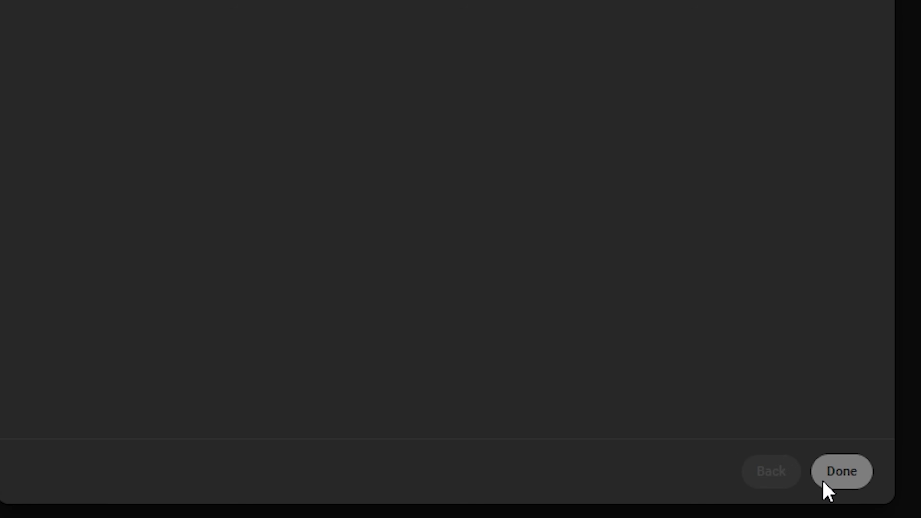
{"action": "left_click", "coordinate": [825, 477]}
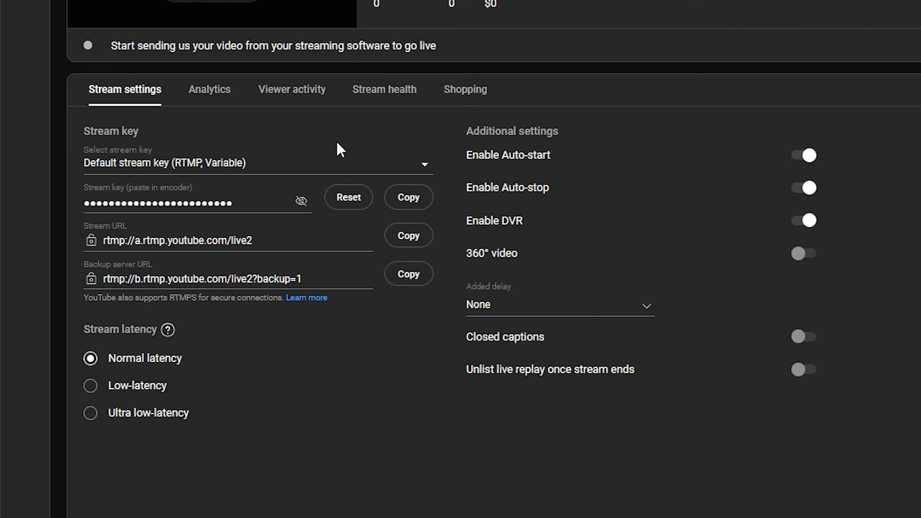
Examine the stream keys available for the scheduled YouTube stream
{"action": "left_click", "coordinate": [314, 155]}
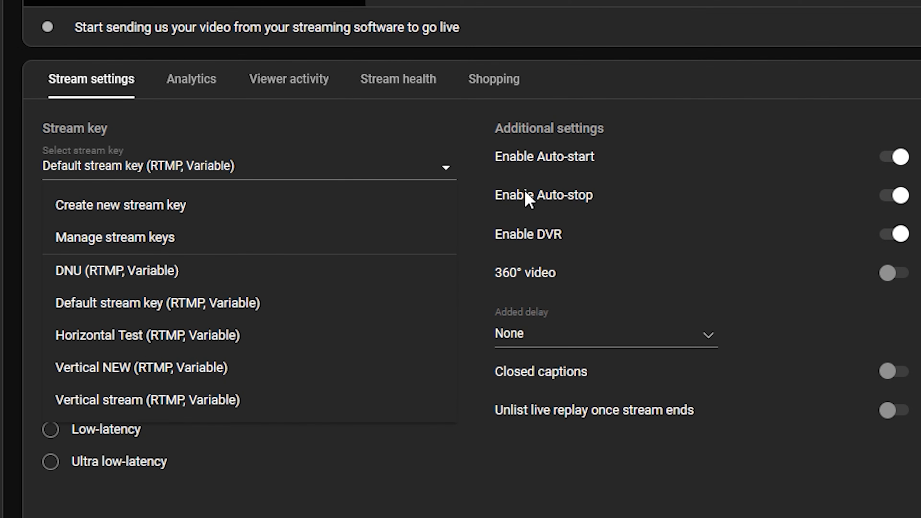
{"action": "left_click", "coordinate": [421, 164]}
{"action": "left_click", "coordinate": [160, 174]}
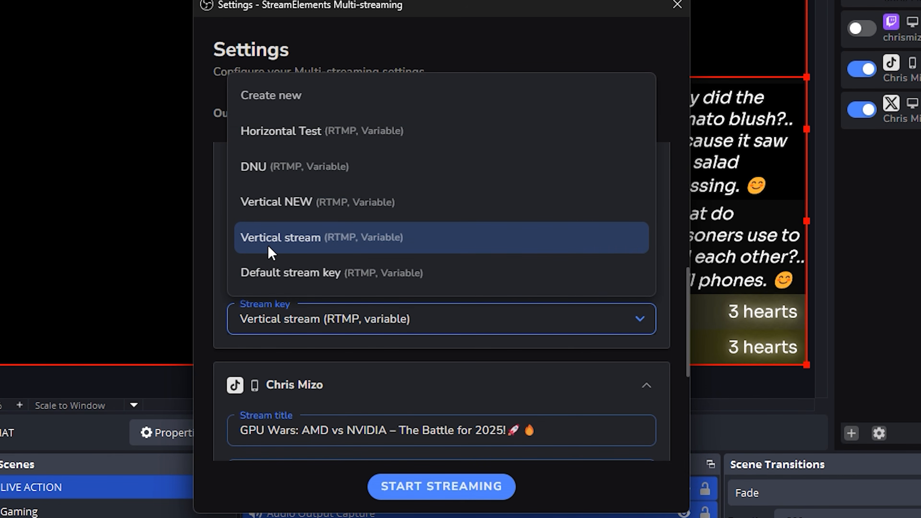
Back in OBS Studio, choose Vertical stream (RTMP, Variable) as the stream key of the vertical YouTube broadcast
{"action": "left_click", "coordinate": [350, 252]}
{"action": "scroll", "coordinate": [543, 277], "scroll_direction": "down", "scroll_amount": 6}
{"action": "scroll", "coordinate": [537, 281], "scroll_direction": "down", "scroll_amount": 8}
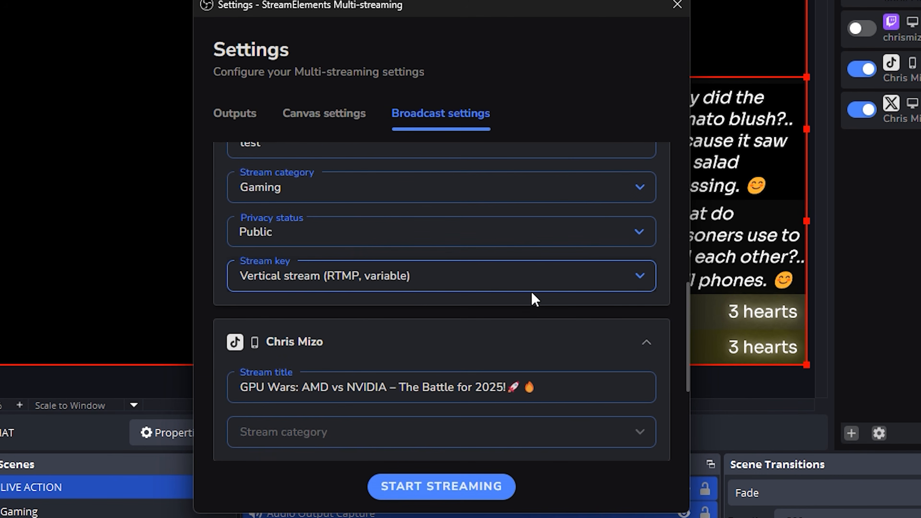
Review the broadcast settings of all outputs and close the multi-streaming settings without starting the stream
{"action": "scroll", "coordinate": [517, 301], "scroll_direction": "down", "scroll_amount": 1}
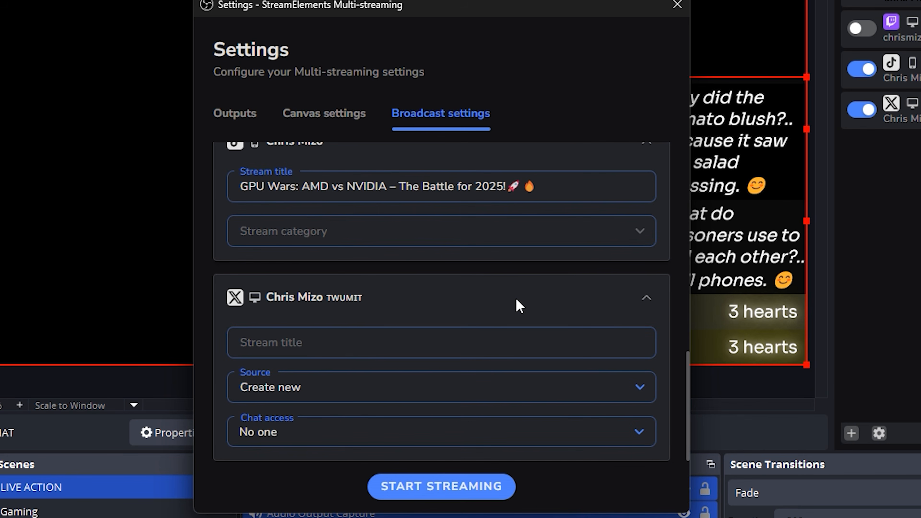
{"action": "scroll", "coordinate": [507, 306], "scroll_direction": "up", "scroll_amount": 10}
{"action": "scroll", "coordinate": [506, 313], "scroll_direction": "down", "scroll_amount": 9}
{"action": "scroll", "coordinate": [479, 320], "scroll_direction": "up", "scroll_amount": 6}
{"action": "scroll", "coordinate": [479, 324], "scroll_direction": "up", "scroll_amount": 3}
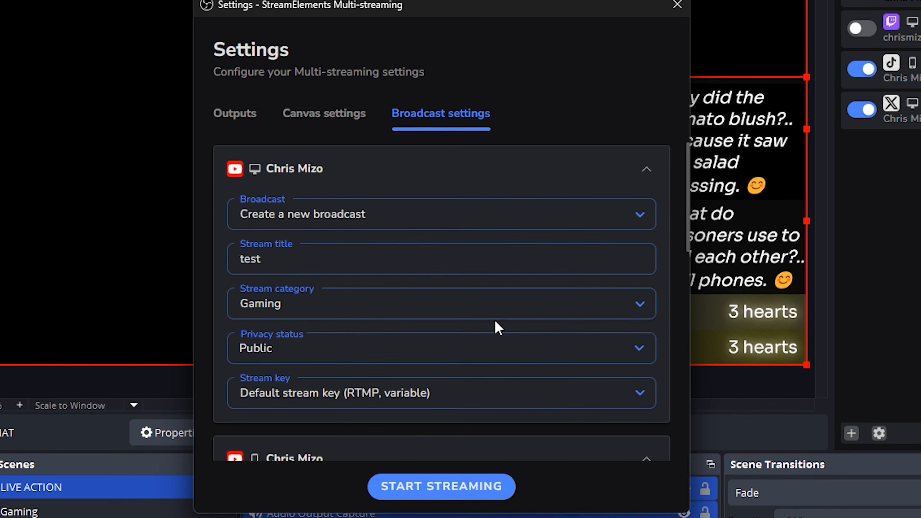
{"action": "left_click", "coordinate": [677, 5]}
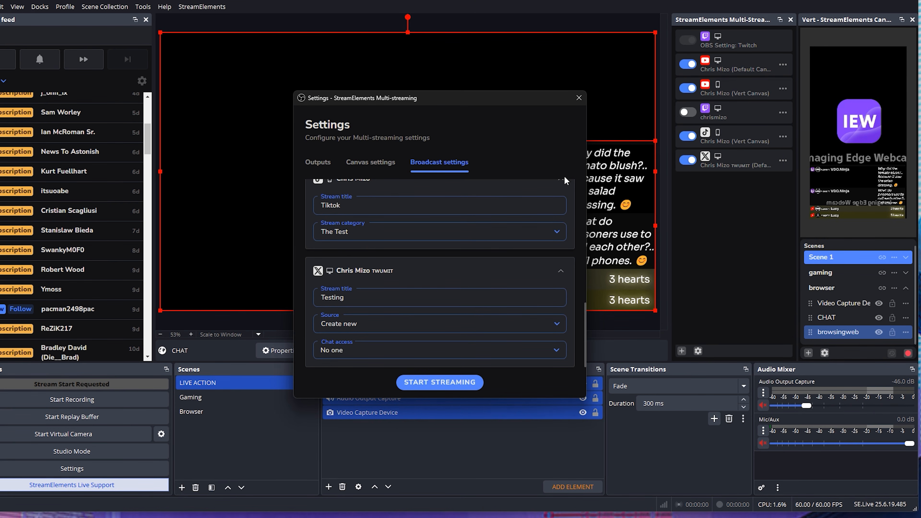
{"action": "left_click", "coordinate": [579, 99]}
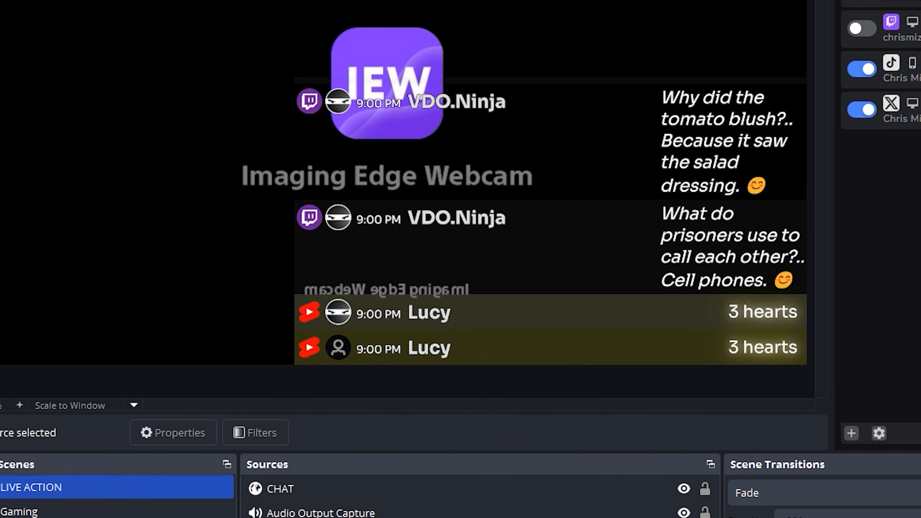